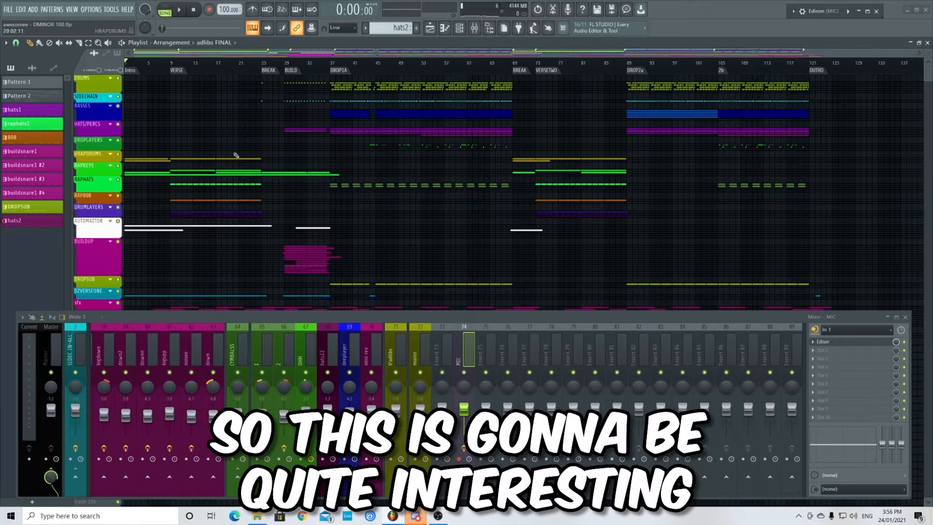
- Play the arrangement from the build section into the first drop
{"action": "scroll", "coordinate": [279, 66], "scroll_direction": "up", "scroll_amount": 3}
{"action": "scroll", "coordinate": [303, 194], "scroll_direction": "up", "scroll_amount": 2}
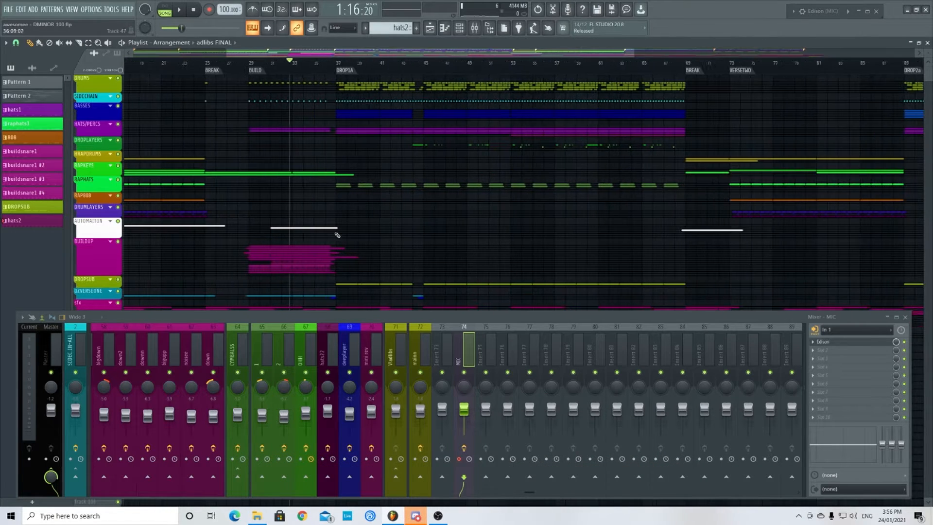
{"action": "key", "text": "space"}
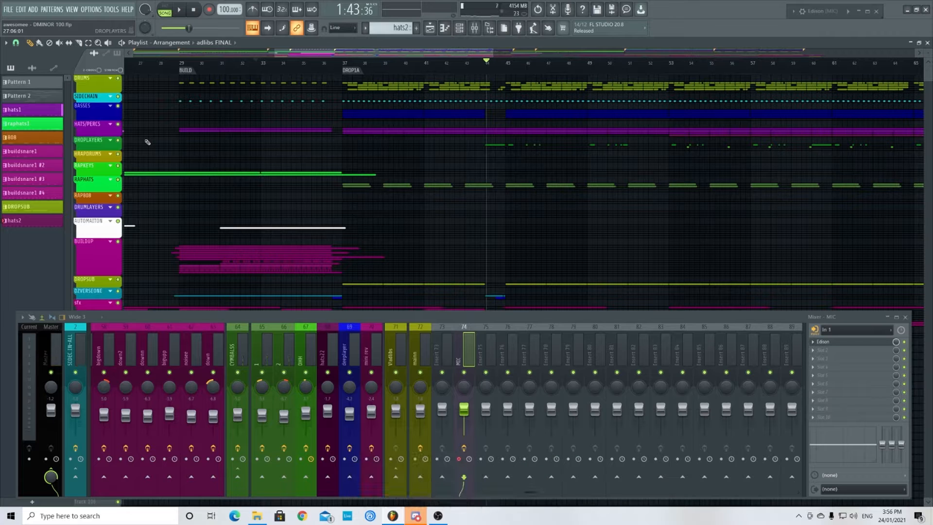
- Examine the overall arrangement from intro to outro, including the track groups below the drums and basses
{"action": "scroll", "coordinate": [340, 200], "scroll_direction": "down", "scroll_amount": 3}
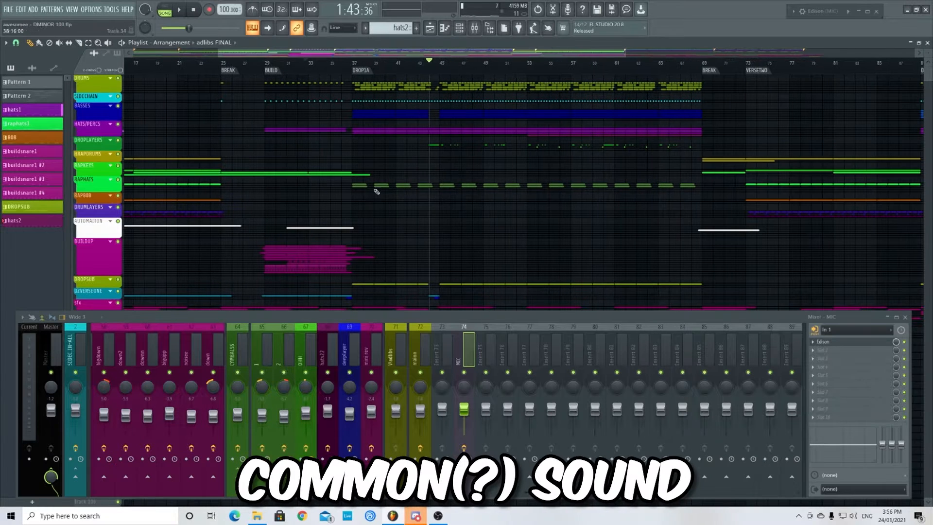
{"action": "scroll", "coordinate": [340, 184], "scroll_direction": "down", "scroll_amount": 3}
{"action": "scroll", "coordinate": [292, 145], "scroll_direction": "down", "scroll_amount": 3}
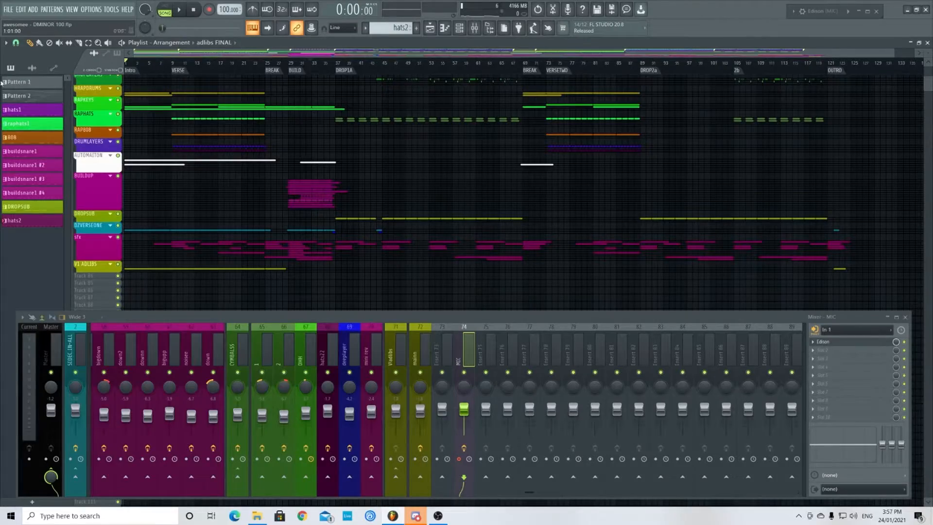
{"action": "scroll", "coordinate": [198, 123], "scroll_direction": "up", "scroll_amount": 4}
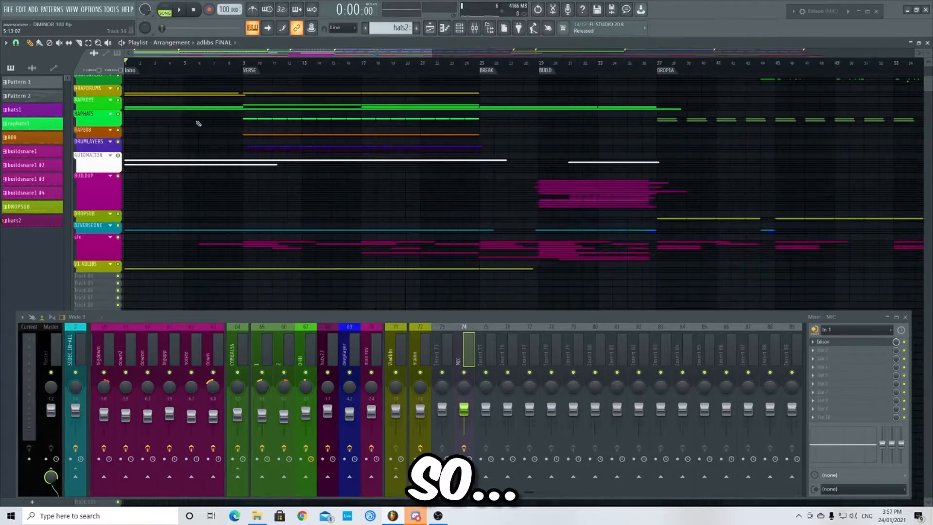
{"action": "scroll", "coordinate": [404, 179], "scroll_direction": "down", "scroll_amount": 5}
{"action": "scroll", "coordinate": [370, 178], "scroll_direction": "up", "scroll_amount": 4}
{"action": "scroll", "coordinate": [377, 189], "scroll_direction": "up", "scroll_amount": 3}
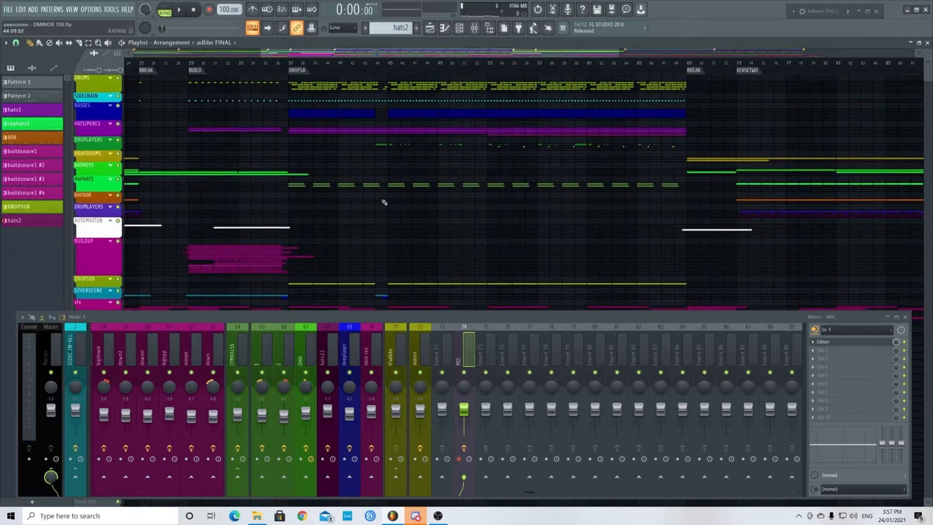
{"action": "scroll", "coordinate": [381, 209], "scroll_direction": "down", "scroll_amount": 4}
{"action": "scroll", "coordinate": [377, 208], "scroll_direction": "down", "scroll_amount": 2}
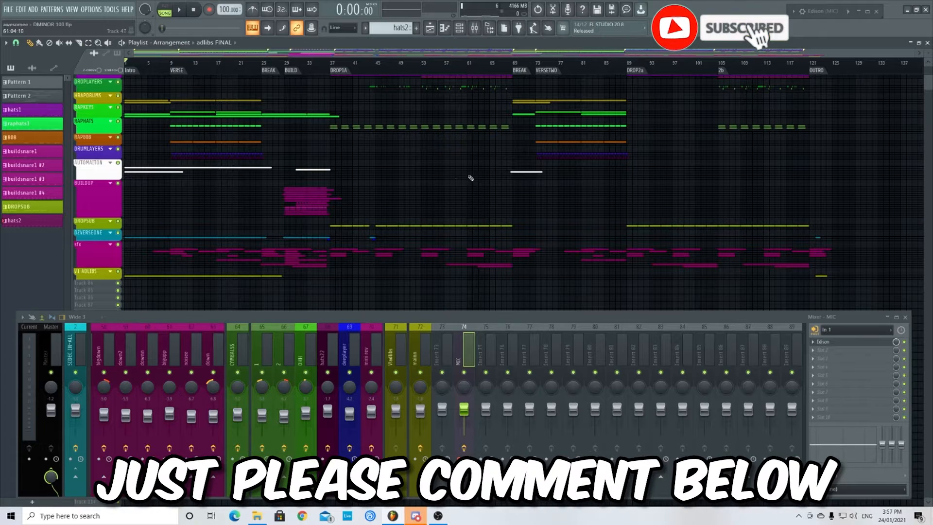
{"action": "scroll", "coordinate": [360, 208], "scroll_direction": "up", "scroll_amount": 2}
{"action": "scroll", "coordinate": [374, 194], "scroll_direction": "up", "scroll_amount": 4}
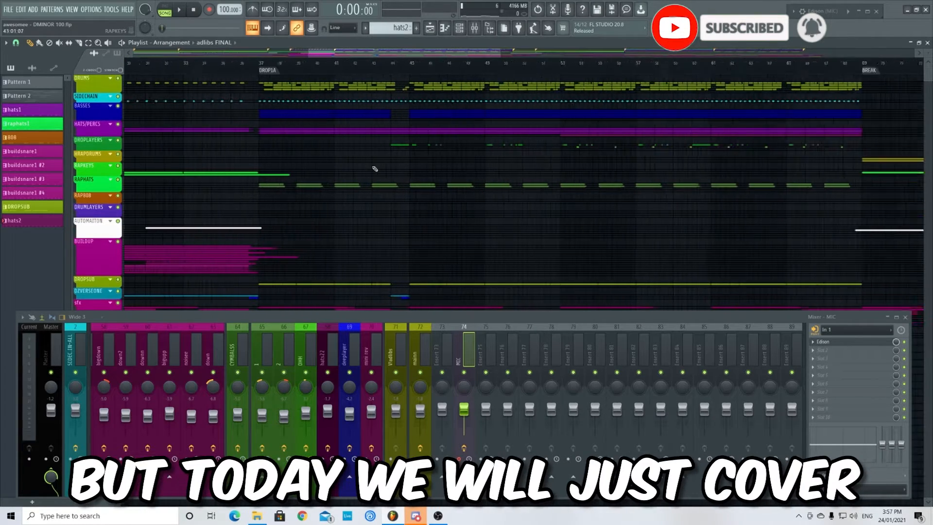
- Place the playhead shortly before DROP1A and expand the DRUMS, SIDECHAIN, BASSES and HATS/PERCS track groups
{"action": "left_click", "coordinate": [217, 62]}
{"action": "scroll", "coordinate": [287, 155], "scroll_direction": "up", "scroll_amount": 3}
{"action": "scroll", "coordinate": [298, 177], "scroll_direction": "up", "scroll_amount": 1}
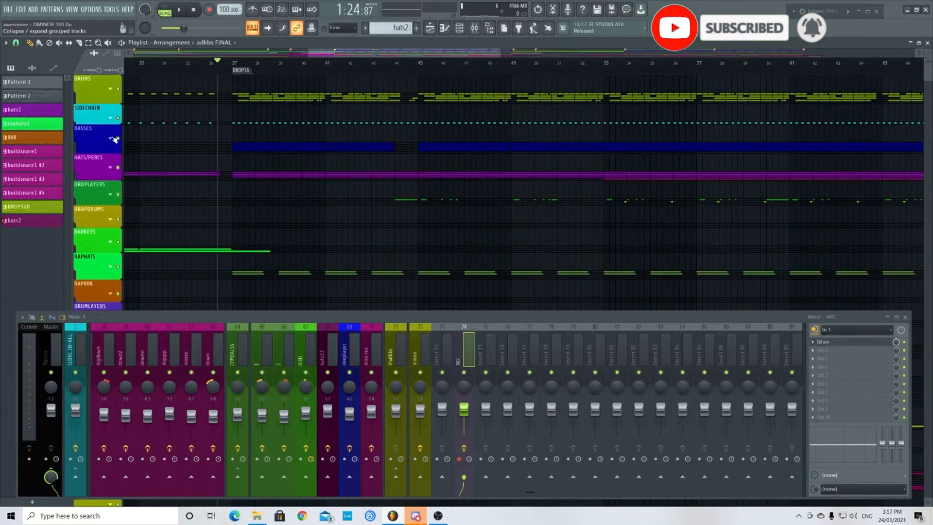
{"action": "left_click", "coordinate": [113, 139]}
{"action": "left_click", "coordinate": [110, 193]}
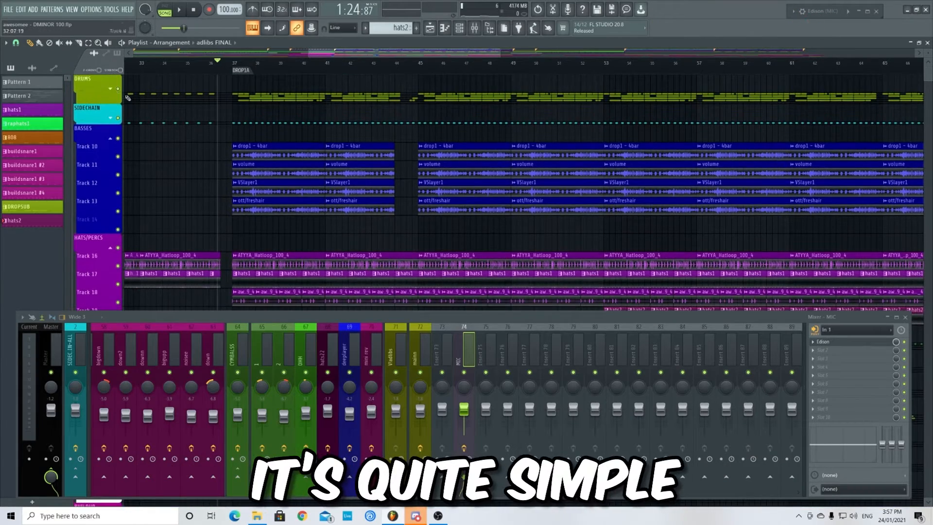
{"action": "left_click", "coordinate": [111, 199]}
{"action": "scroll", "coordinate": [194, 243], "scroll_direction": "down", "scroll_amount": 1}
{"action": "scroll", "coordinate": [194, 241], "scroll_direction": "down", "scroll_amount": 3}
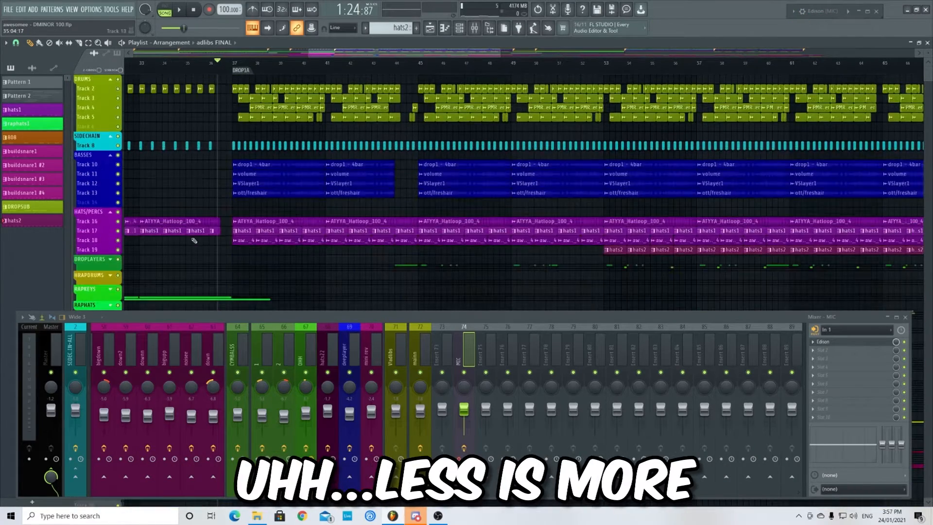
- Expand the DROPLAYERS, RAPKEYS and RAPHATS track groups in the playlist
{"action": "scroll", "coordinate": [195, 238], "scroll_direction": "down", "scroll_amount": 1}
{"action": "scroll", "coordinate": [180, 221], "scroll_direction": "down", "scroll_amount": 1}
{"action": "scroll", "coordinate": [179, 221], "scroll_direction": "up", "scroll_amount": 3}
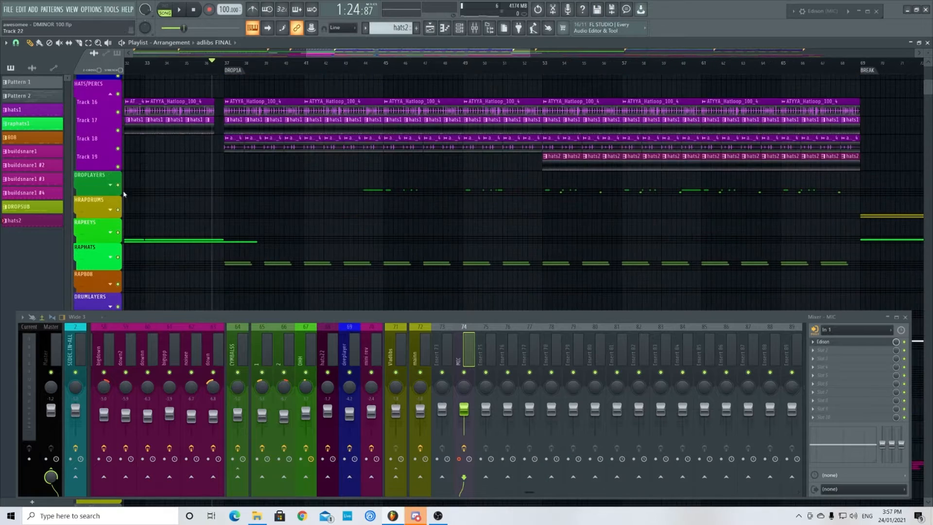
{"action": "left_click", "coordinate": [111, 188]}
{"action": "scroll", "coordinate": [182, 202], "scroll_direction": "down", "scroll_amount": 1}
{"action": "scroll", "coordinate": [146, 210], "scroll_direction": "down", "scroll_amount": 1}
{"action": "left_click", "coordinate": [111, 190]}
{"action": "scroll", "coordinate": [187, 213], "scroll_direction": "down", "scroll_amount": 1}
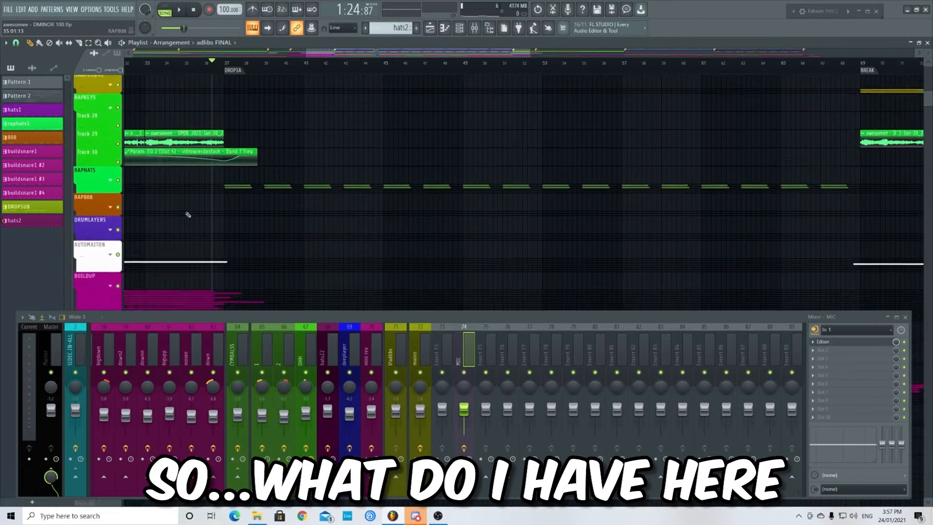
{"action": "scroll", "coordinate": [188, 212], "scroll_direction": "up", "scroll_amount": 1}
{"action": "left_click", "coordinate": [110, 190]}
{"action": "scroll", "coordinate": [196, 219], "scroll_direction": "down", "scroll_amount": 1}
{"action": "scroll", "coordinate": [204, 218], "scroll_direction": "down", "scroll_amount": 3}
{"action": "scroll", "coordinate": [271, 208], "scroll_direction": "down", "scroll_amount": 3}
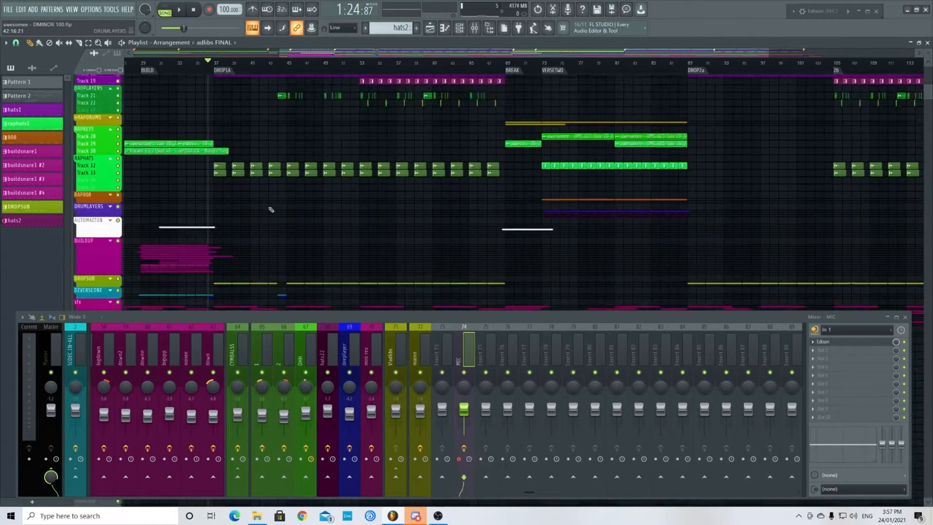
- Expand the DROPSUB, verse-one vocal and sfx track groups in the playlist
{"action": "scroll", "coordinate": [204, 236], "scroll_direction": "down", "scroll_amount": 3}
{"action": "left_click", "coordinate": [110, 198]}
{"action": "scroll", "coordinate": [146, 203], "scroll_direction": "down", "scroll_amount": 1}
{"action": "left_click", "coordinate": [110, 191]}
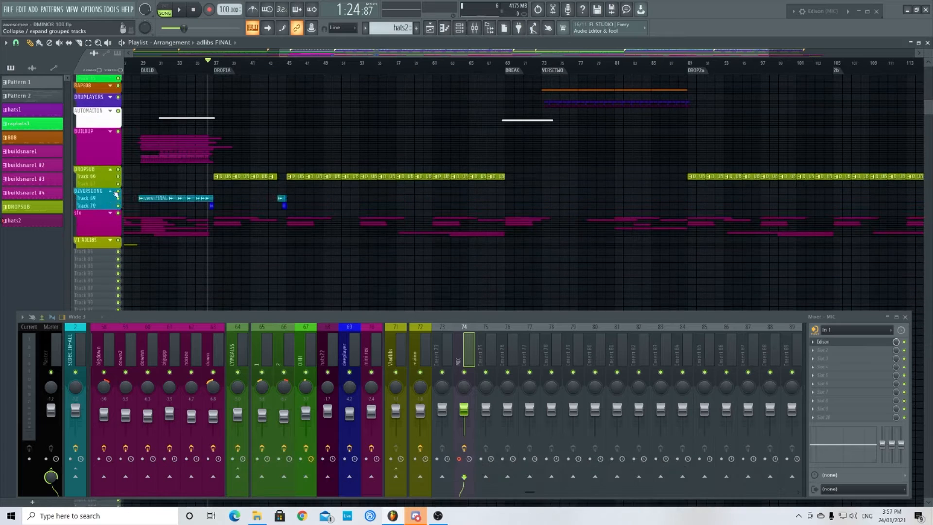
{"action": "left_click", "coordinate": [110, 213]}
{"action": "scroll", "coordinate": [291, 275], "scroll_direction": "down", "scroll_amount": 1}
{"action": "scroll", "coordinate": [272, 233], "scroll_direction": "up", "scroll_amount": 2}
{"action": "scroll", "coordinate": [200, 170], "scroll_direction": "up", "scroll_amount": 3}
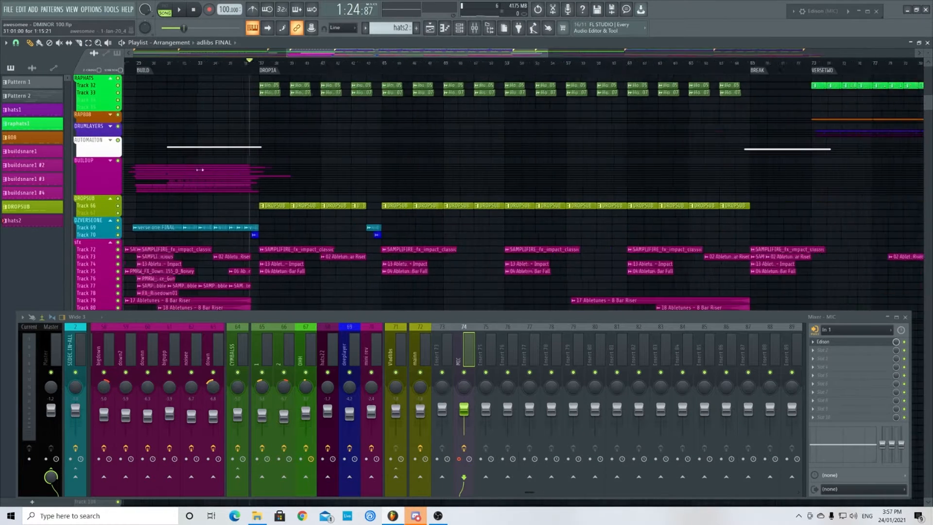
- Expand the V1 ADLIBS track group below the sfx tracks
{"action": "scroll", "coordinate": [302, 254], "scroll_direction": "down", "scroll_amount": 2}
{"action": "scroll", "coordinate": [118, 268], "scroll_direction": "up", "scroll_amount": 3}
{"action": "scroll", "coordinate": [117, 269], "scroll_direction": "up", "scroll_amount": 3}
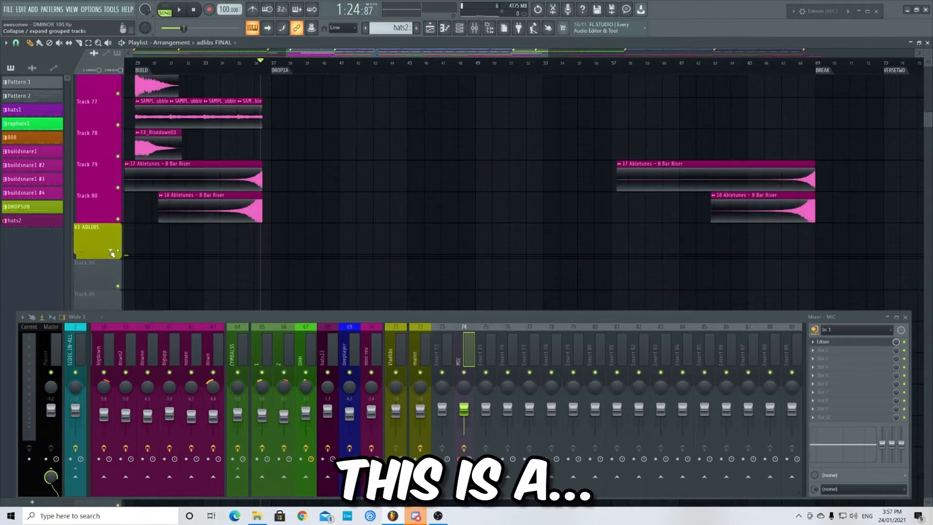
{"action": "left_click", "coordinate": [111, 250]}
{"action": "scroll", "coordinate": [188, 272], "scroll_direction": "down", "scroll_amount": 3}
{"action": "scroll", "coordinate": [182, 187], "scroll_direction": "up", "scroll_amount": 2}
{"action": "scroll", "coordinate": [180, 197], "scroll_direction": "down", "scroll_amount": 3}
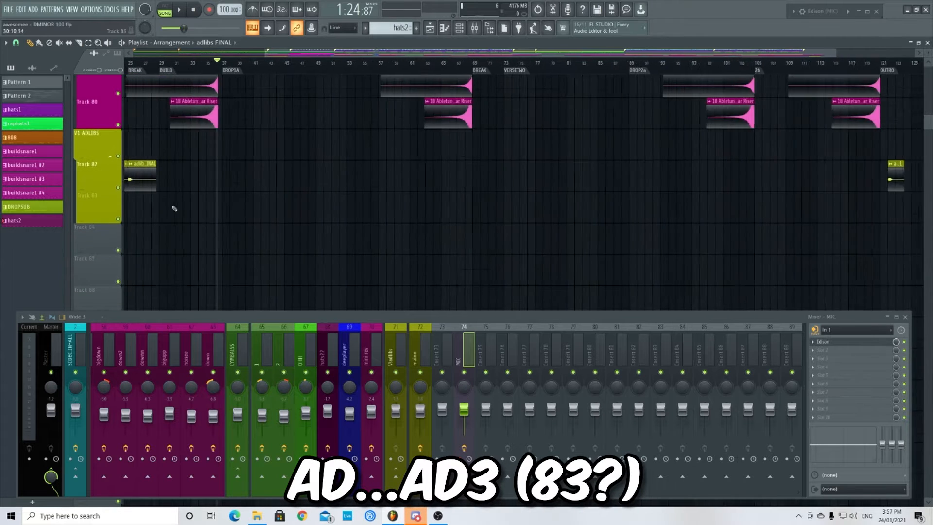
{"action": "scroll", "coordinate": [234, 233], "scroll_direction": "up", "scroll_amount": 3}
{"action": "scroll", "coordinate": [296, 251], "scroll_direction": "down", "scroll_amount": 4}
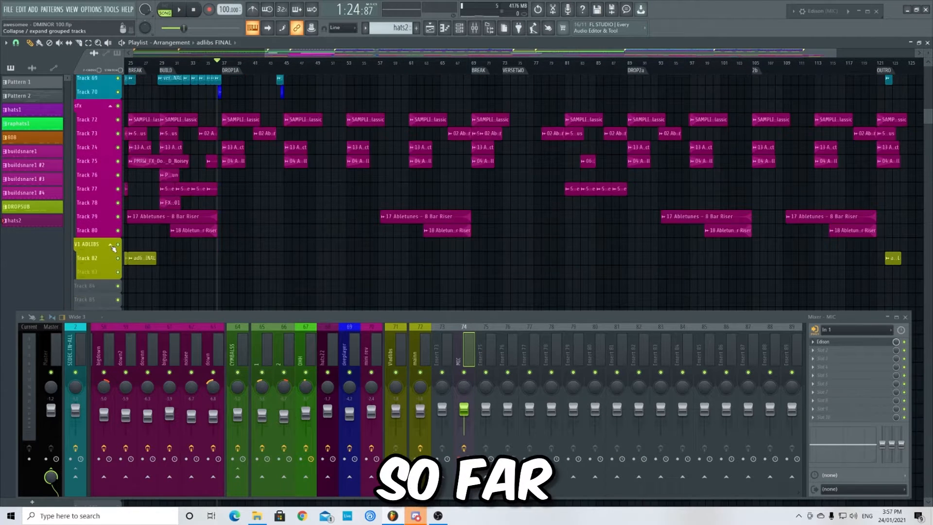
- Examine the area reserved for the second verse and the layers around DROP1A, up to the drum tracks
{"action": "scroll", "coordinate": [315, 217], "scroll_direction": "down", "scroll_amount": 2}
{"action": "scroll", "coordinate": [429, 257], "scroll_direction": "up", "scroll_amount": 5}
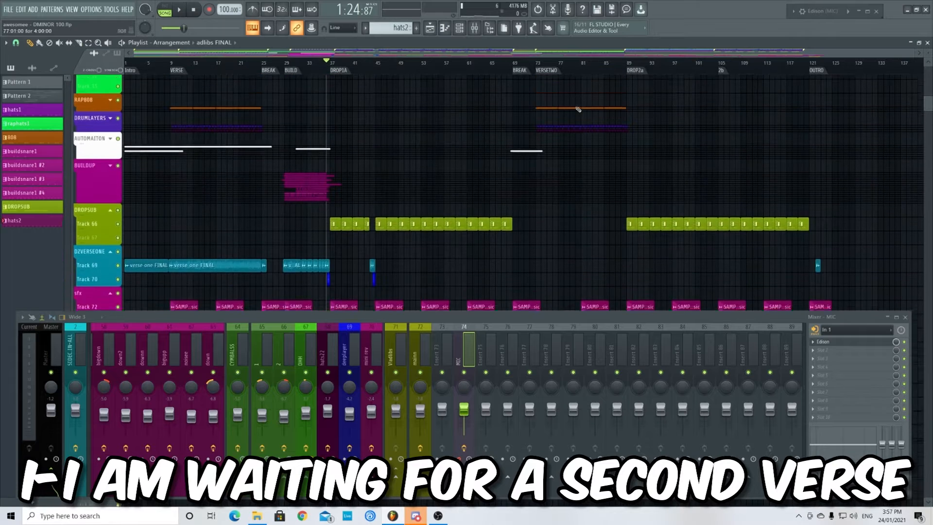
{"action": "scroll", "coordinate": [360, 158], "scroll_direction": "up", "scroll_amount": 2}
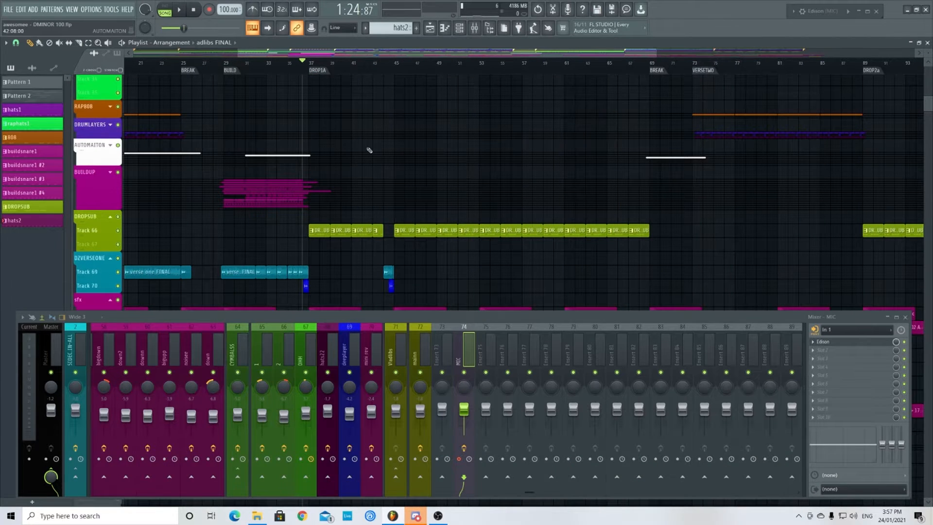
{"action": "scroll", "coordinate": [349, 144], "scroll_direction": "up", "scroll_amount": 3}
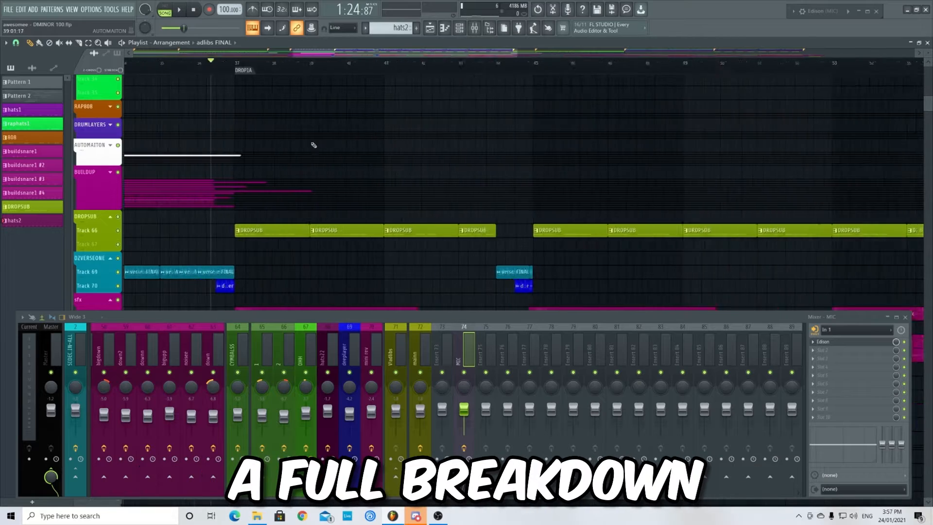
{"action": "scroll", "coordinate": [313, 145], "scroll_direction": "down", "scroll_amount": 2}
{"action": "scroll", "coordinate": [304, 200], "scroll_direction": "up", "scroll_amount": 2}
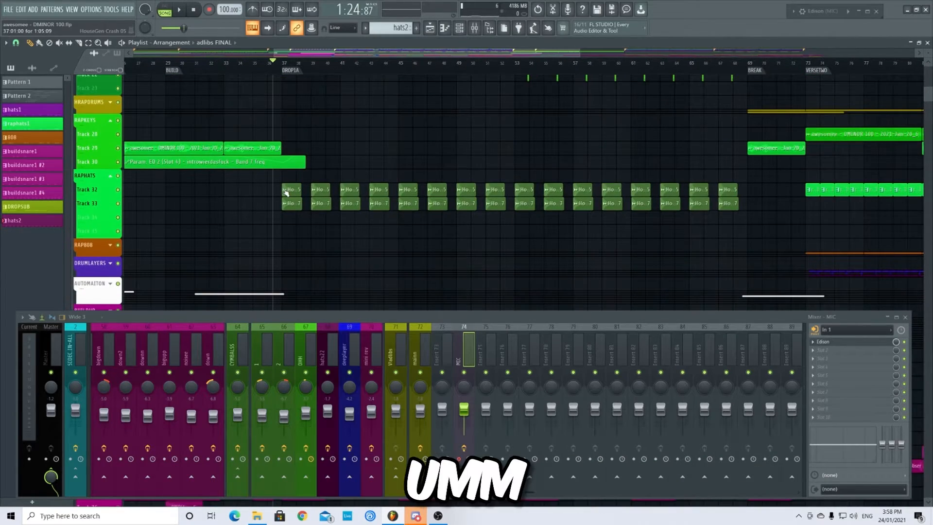
{"action": "scroll", "coordinate": [287, 193], "scroll_direction": "up", "scroll_amount": 7}
{"action": "scroll", "coordinate": [287, 140], "scroll_direction": "up", "scroll_amount": 6}
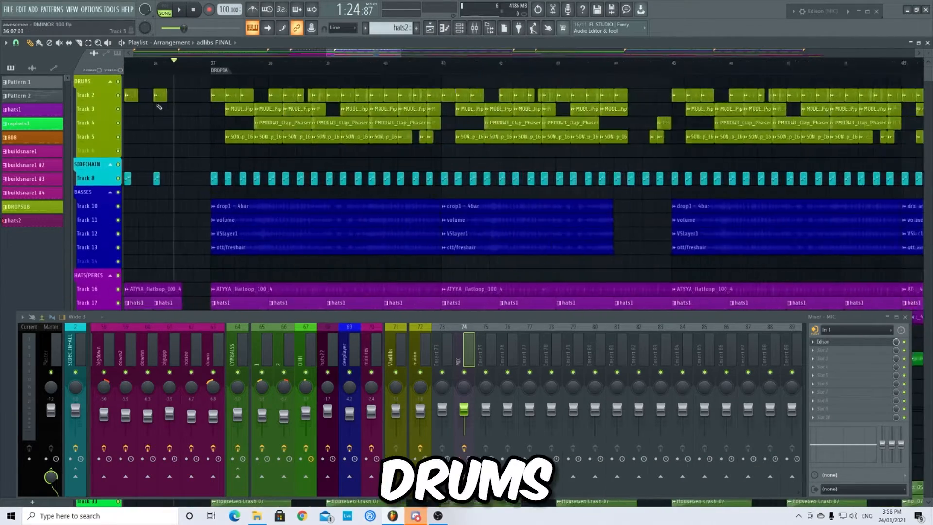
- Move the playhead to the start of DROP1A and isolate the drum clips on Tracks 2 to 5
{"action": "left_click", "coordinate": [245, 66]}
{"action": "scroll", "coordinate": [178, 134], "scroll_direction": "down", "scroll_amount": 2}
{"action": "scroll", "coordinate": [177, 133], "scroll_direction": "up", "scroll_amount": 3}
{"action": "scroll", "coordinate": [194, 138], "scroll_direction": "up", "scroll_amount": 3}
{"action": "right_click", "coordinate": [118, 120]}
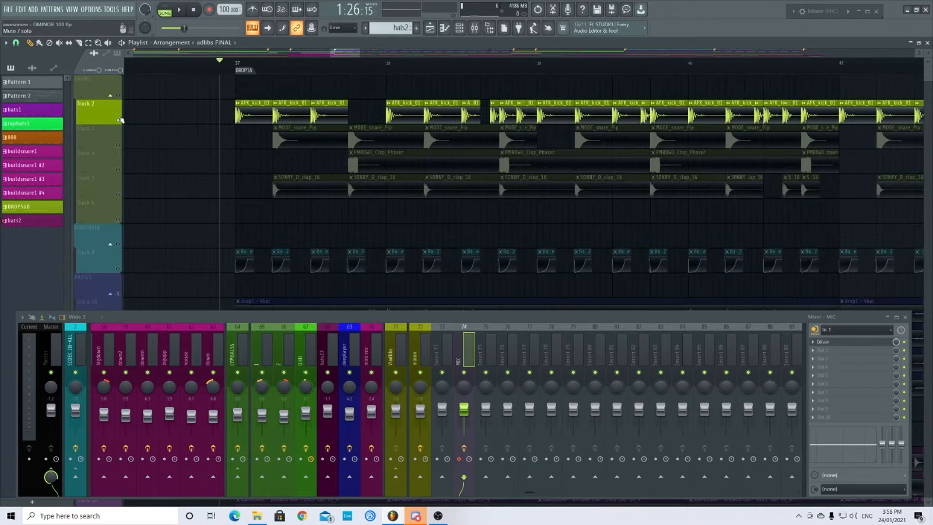
{"action": "left_click", "coordinate": [118, 145]}
{"action": "left_click", "coordinate": [118, 170]}
{"action": "left_click", "coordinate": [118, 194]}
- Play the isolated drum tracks from the start of DROP1A
{"action": "scroll", "coordinate": [142, 200], "scroll_direction": "down", "scroll_amount": 2}
{"action": "key", "text": "space"}
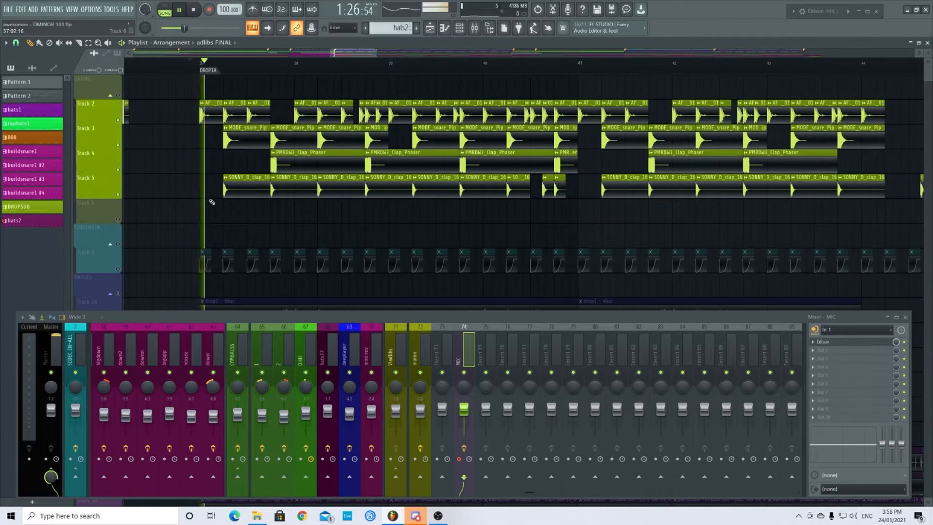
{"action": "scroll", "coordinate": [208, 227], "scroll_direction": "down", "scroll_amount": 1}
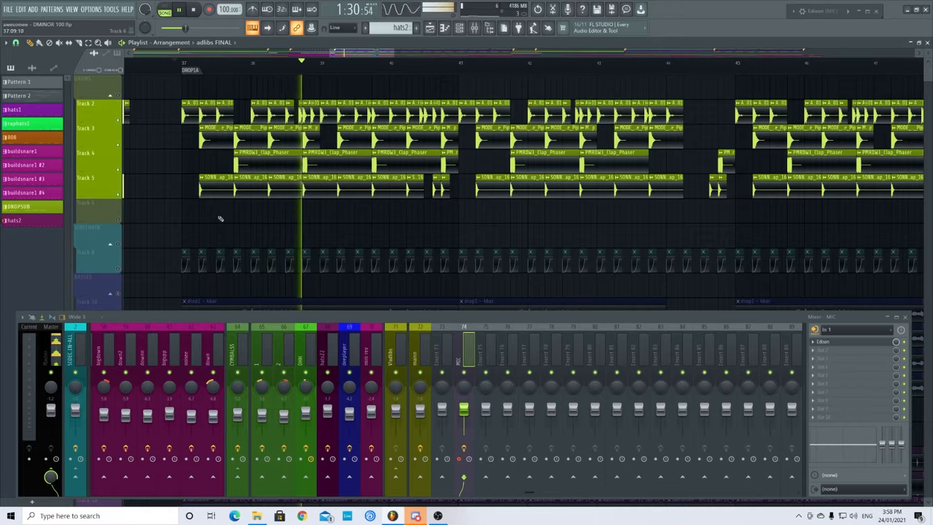
- Audition the first snare and SONNY_D_clap_16 clips individually at the start of the drop
{"action": "scroll", "coordinate": [136, 151], "scroll_direction": "up", "scroll_amount": 6}
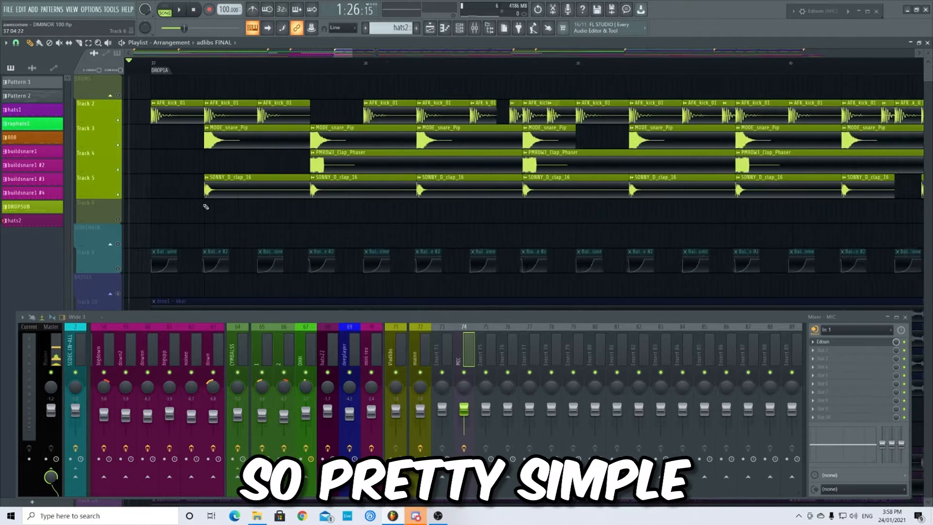
{"action": "scroll", "coordinate": [272, 113], "scroll_direction": "up", "scroll_amount": 2}
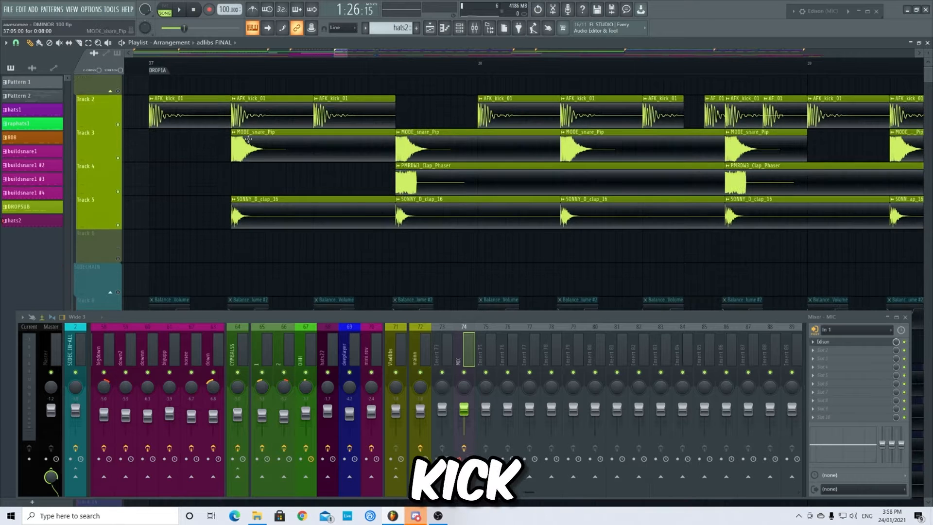
{"action": "scroll", "coordinate": [271, 112], "scroll_direction": "up", "scroll_amount": 1}
{"action": "left_click_drag", "start_coordinate": [236, 157], "coordinate": [223, 205]}
{"action": "left_click", "coordinate": [236, 227]}
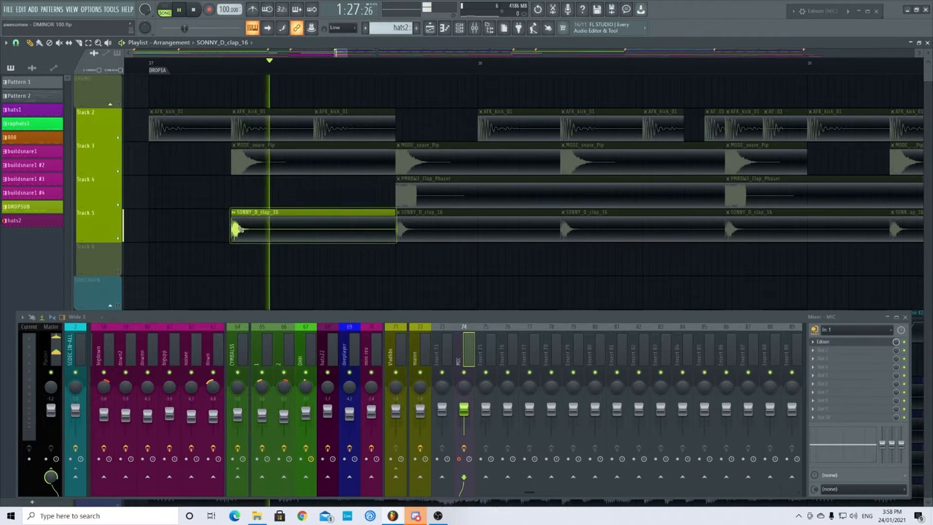
- Unmute the SIDECHAIN automation track so it plays together with the drums
{"action": "scroll", "coordinate": [223, 204], "scroll_direction": "down", "scroll_amount": 6}
{"action": "left_click", "coordinate": [118, 138]}
{"action": "scroll", "coordinate": [214, 123], "scroll_direction": "down", "scroll_amount": 2}
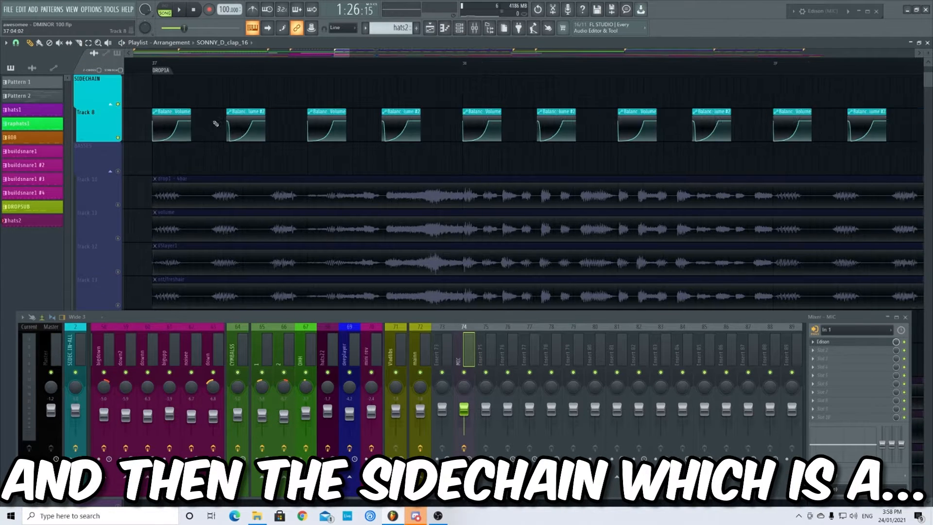
- Inspect the Fruity Balance volume control on the SIDECHAIN-ALL mixer track, then close the plugin
{"action": "scroll", "coordinate": [531, 492], "scroll_direction": "left", "scroll_amount": 10}
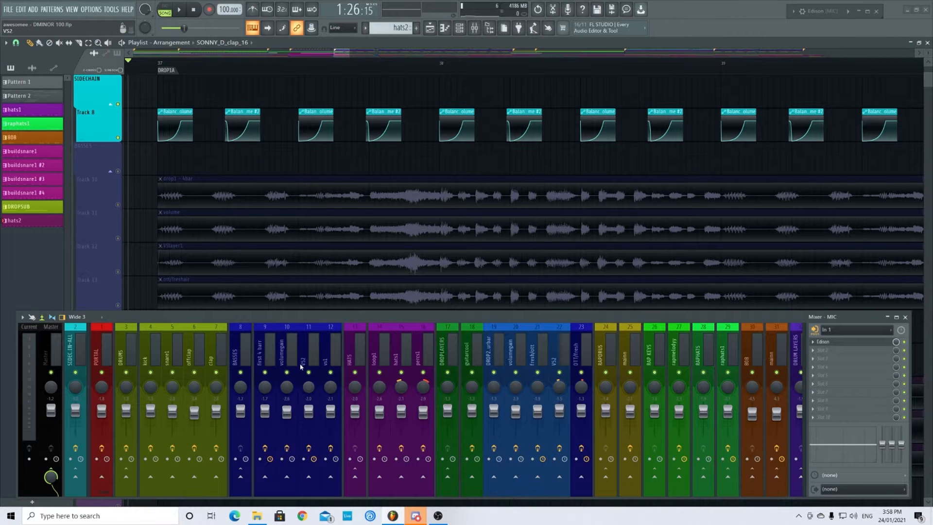
{"action": "left_click", "coordinate": [826, 342]}
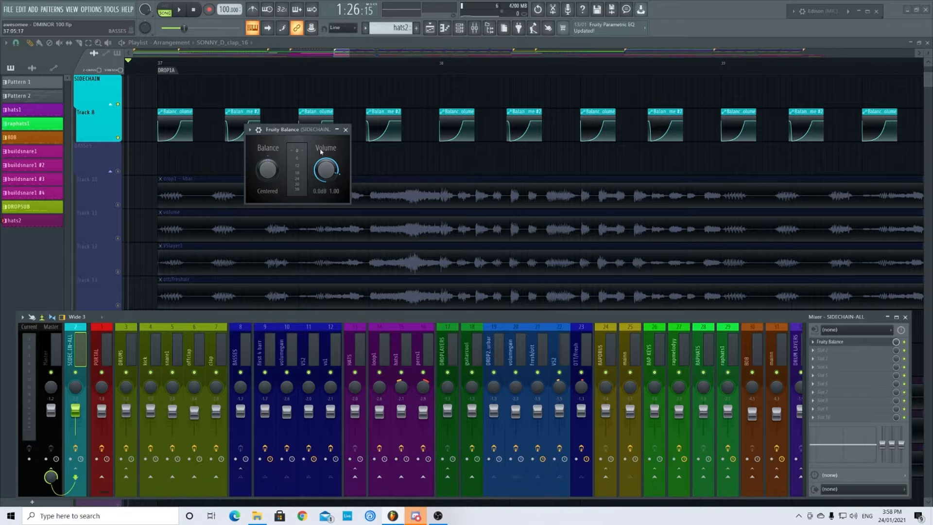
{"action": "left_click", "coordinate": [345, 130]}
- Play the drums with the sidechain automation active from the start of DROP1A
{"action": "scroll", "coordinate": [187, 165], "scroll_direction": "down", "scroll_amount": 2}
{"action": "scroll", "coordinate": [209, 187], "scroll_direction": "up", "scroll_amount": 4}
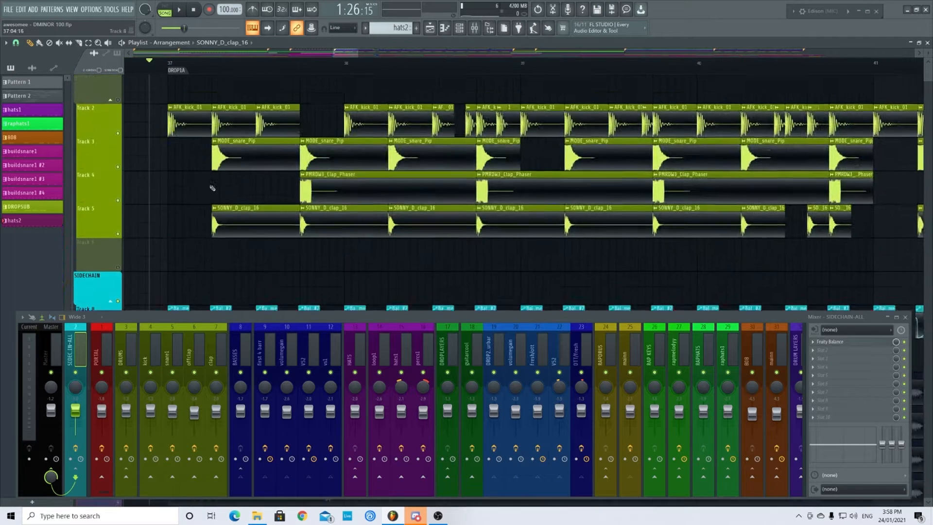
{"action": "scroll", "coordinate": [212, 188], "scroll_direction": "down", "scroll_amount": 4}
{"action": "key", "text": "space"}
{"action": "scroll", "coordinate": [243, 197], "scroll_direction": "down", "scroll_amount": 3}
{"action": "scroll", "coordinate": [272, 204], "scroll_direction": "up", "scroll_amount": 2}
{"action": "scroll", "coordinate": [286, 220], "scroll_direction": "up", "scroll_amount": 2}
{"action": "scroll", "coordinate": [292, 215], "scroll_direction": "down", "scroll_amount": 3}
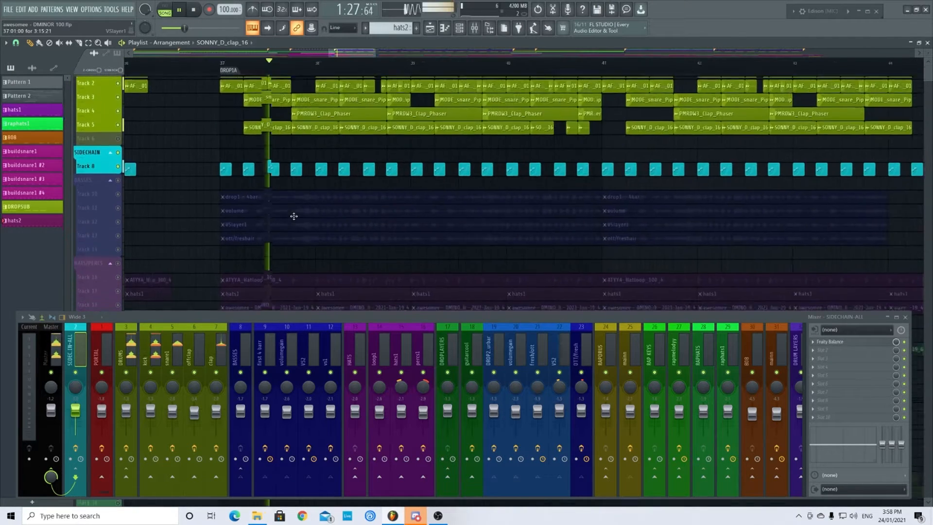
- Inspect Fruity parametric EQ 2 and Transient Shaper on the kick mixer track, check the snare1 effects, and close both plugins
{"action": "scroll", "coordinate": [293, 214], "scroll_direction": "up", "scroll_amount": 4}
{"action": "scroll", "coordinate": [294, 209], "scroll_direction": "up", "scroll_amount": 2}
{"action": "left_click", "coordinate": [151, 354]}
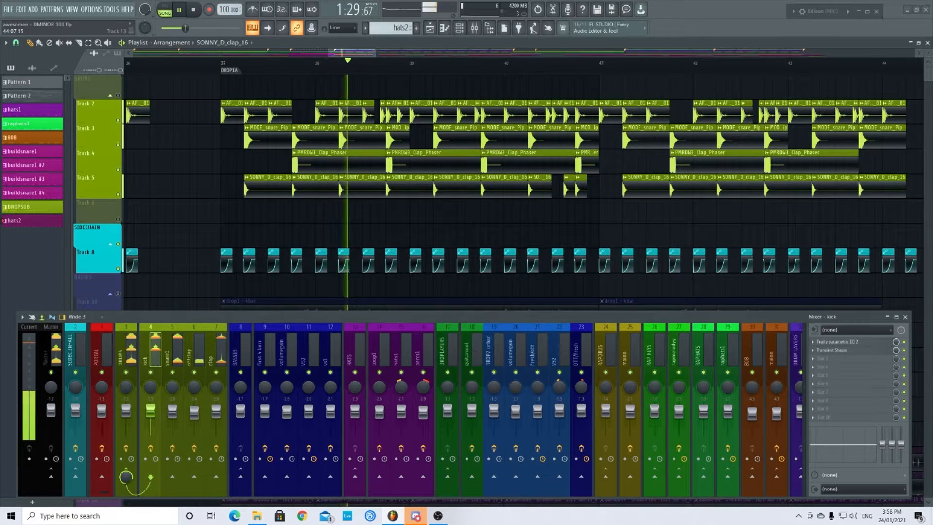
{"action": "left_click", "coordinate": [838, 341]}
{"action": "left_click", "coordinate": [850, 351]}
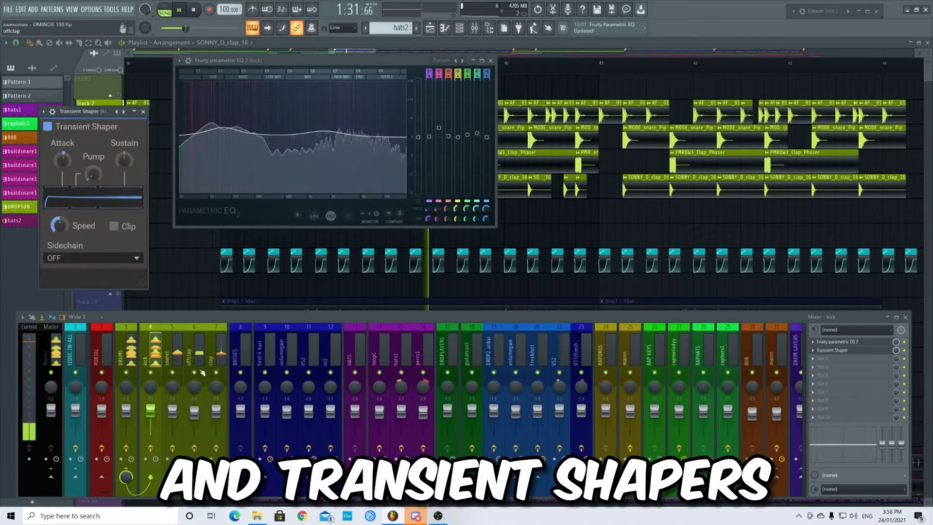
{"action": "left_click", "coordinate": [170, 354]}
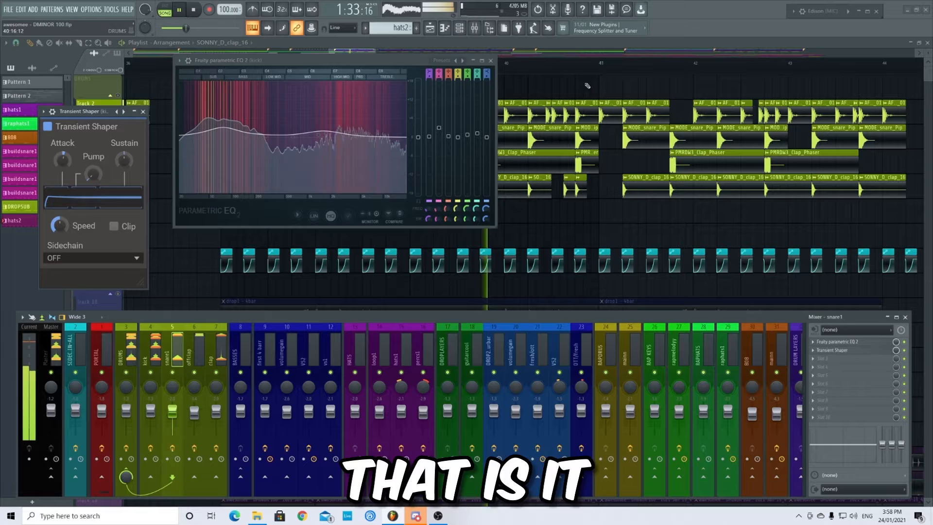
{"action": "left_click", "coordinate": [491, 61]}
{"action": "left_click", "coordinate": [143, 112]}
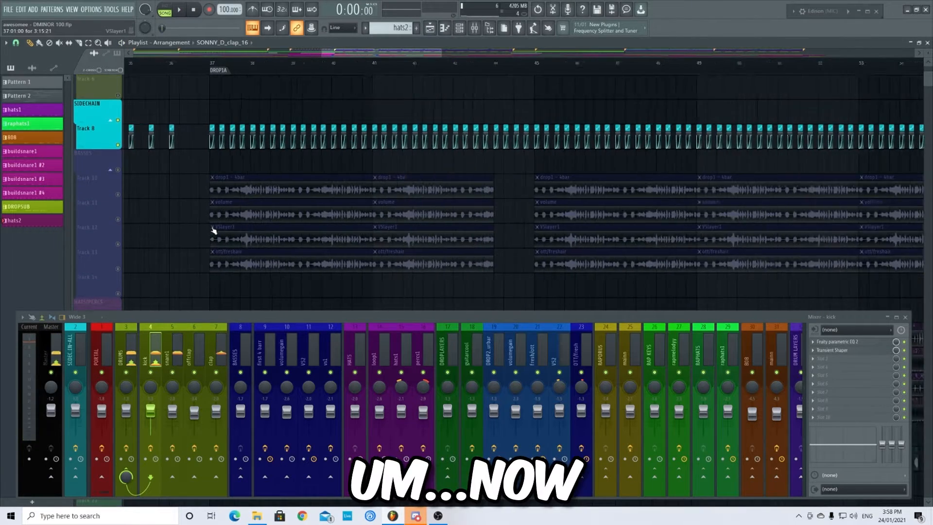
- Solo the first bass layer, drop1 - 4bar on Track 10, in the playlist
{"action": "scroll", "coordinate": [212, 228], "scroll_direction": "down", "scroll_amount": 2}
{"action": "scroll", "coordinate": [193, 221], "scroll_direction": "down", "scroll_amount": 3}
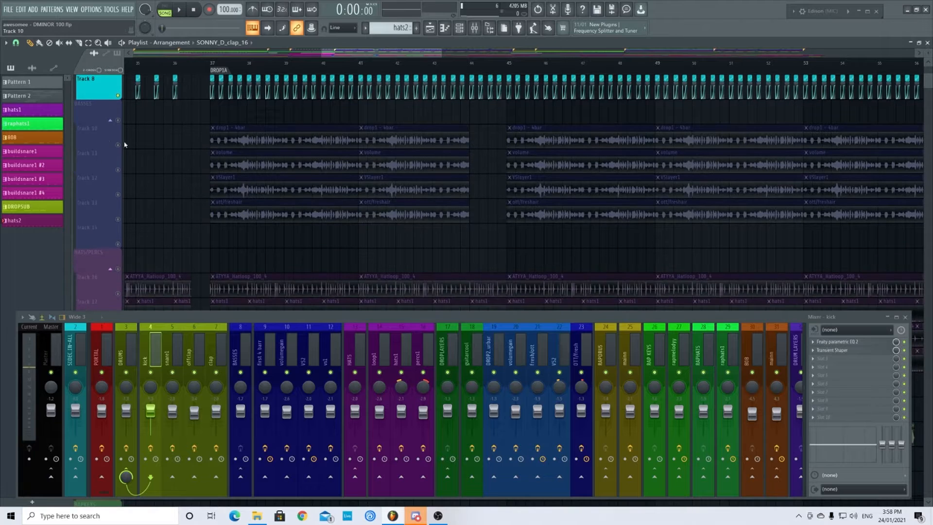
{"action": "right_click", "coordinate": [118, 145]}
{"action": "scroll", "coordinate": [169, 170], "scroll_direction": "down", "scroll_amount": 3}
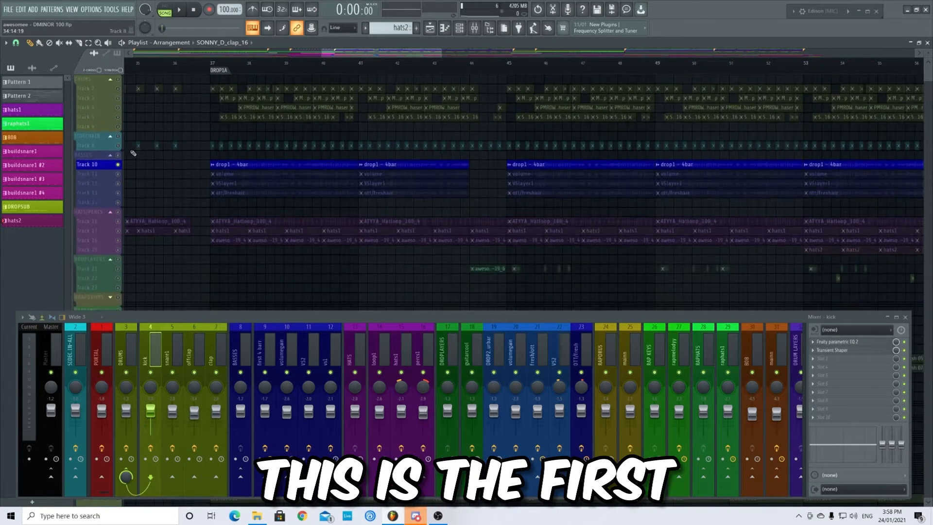
- Unmute the sidechain on Track 8 and the drum tracks 2 to 6 alongside the first bass layer
{"action": "scroll", "coordinate": [128, 151], "scroll_direction": "up", "scroll_amount": 2}
{"action": "left_click", "coordinate": [119, 146]}
{"action": "scroll", "coordinate": [124, 150], "scroll_direction": "up", "scroll_amount": 4}
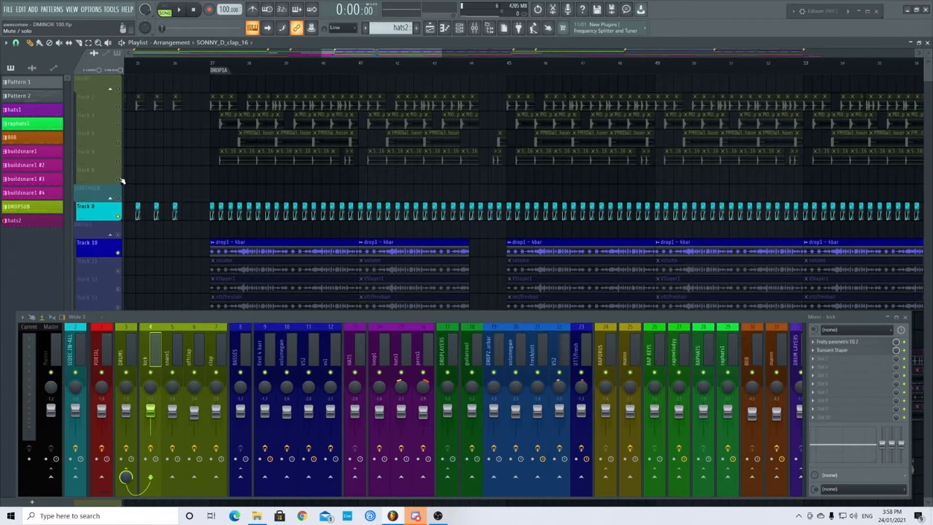
{"action": "left_click", "coordinate": [118, 179]}
{"action": "left_click", "coordinate": [118, 162]}
{"action": "left_click", "coordinate": [118, 144]}
{"action": "left_click", "coordinate": [119, 126]}
{"action": "left_click", "coordinate": [118, 107]}
{"action": "scroll", "coordinate": [192, 183], "scroll_direction": "down", "scroll_amount": 4}
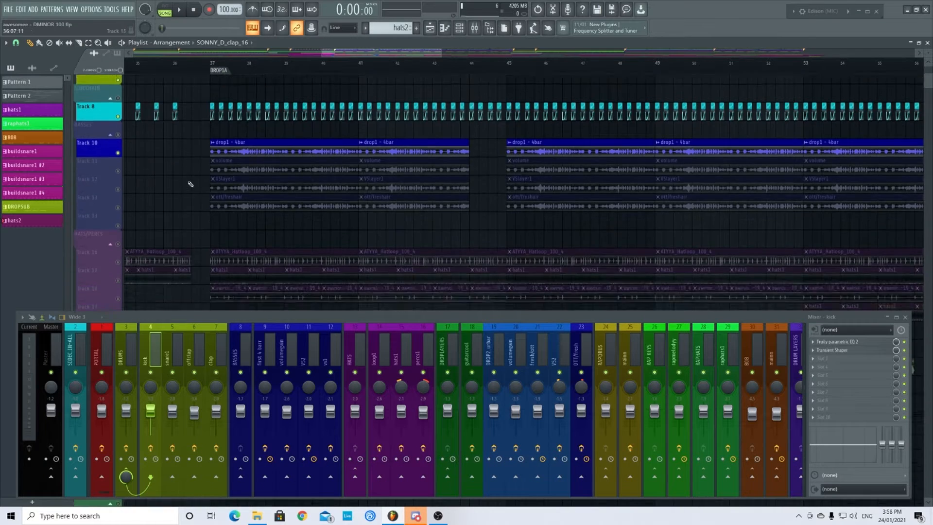
{"action": "scroll", "coordinate": [190, 183], "scroll_direction": "up", "scroll_amount": 3}
{"action": "scroll", "coordinate": [194, 183], "scroll_direction": "up", "scroll_amount": 2}
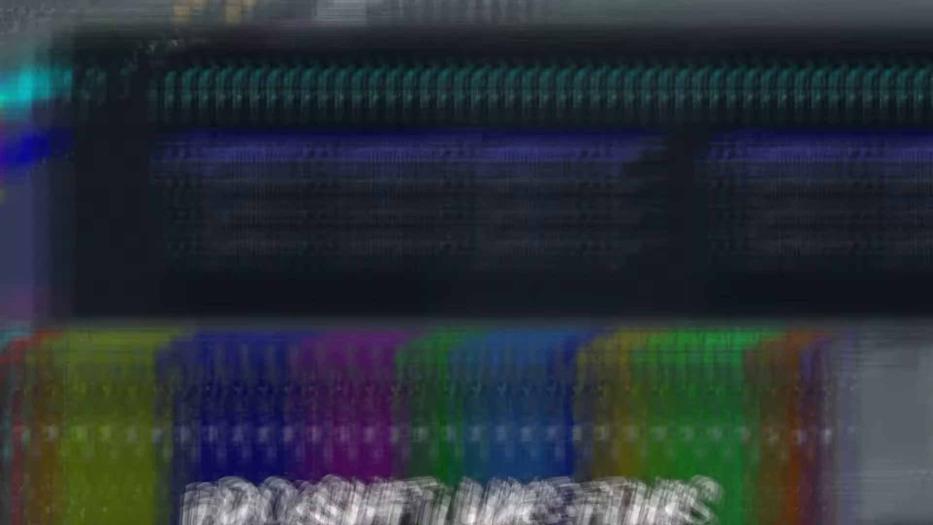
- Listen to the drop1 - 4bar bass layer with the drums and sidechain from DROP1A
{"action": "scroll", "coordinate": [134, 156], "scroll_direction": "down", "scroll_amount": 2}
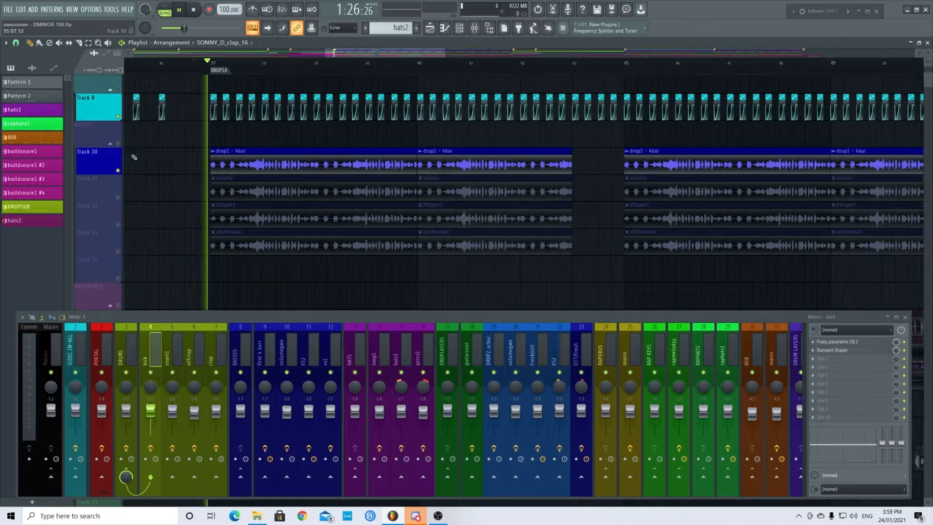
{"action": "scroll", "coordinate": [179, 185], "scroll_direction": "up", "scroll_amount": 3}
{"action": "scroll", "coordinate": [180, 186], "scroll_direction": "down", "scroll_amount": 3}
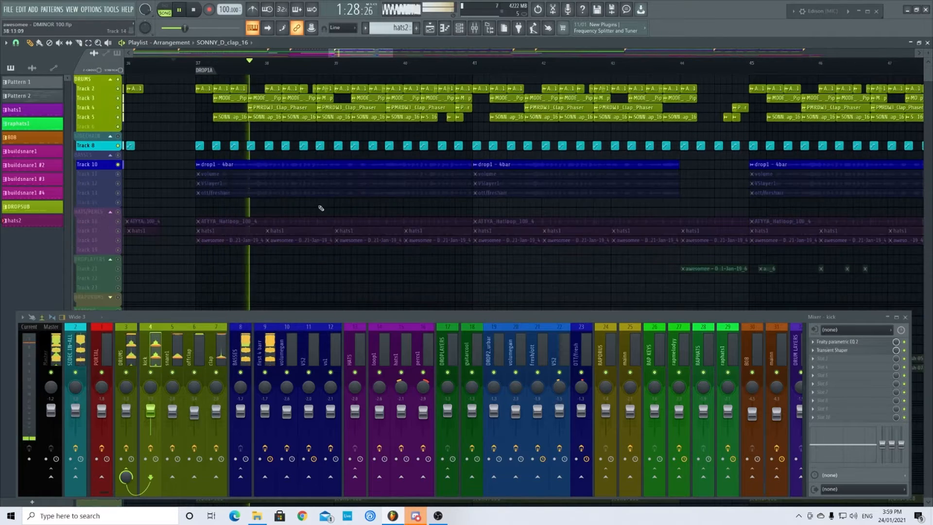
{"action": "scroll", "coordinate": [318, 184], "scroll_direction": "up", "scroll_amount": 3}
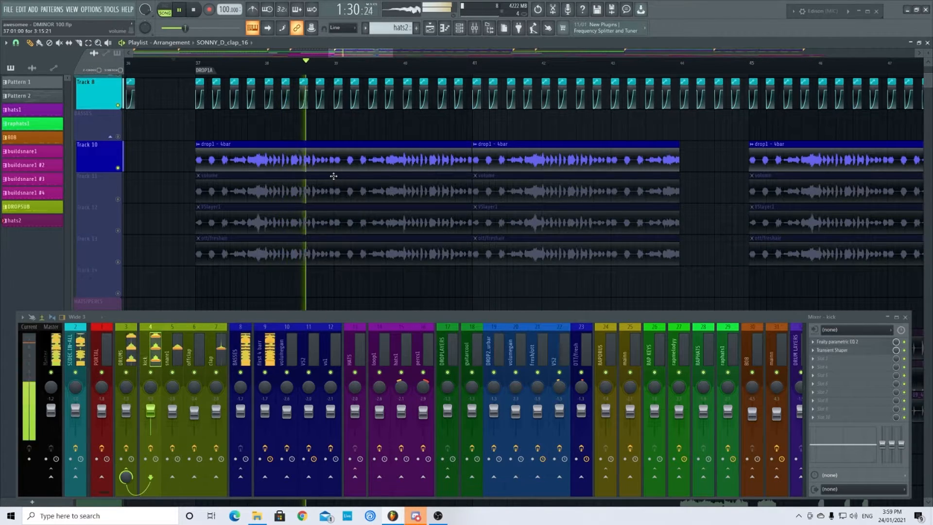
{"action": "scroll", "coordinate": [333, 176], "scroll_direction": "down", "scroll_amount": 2}
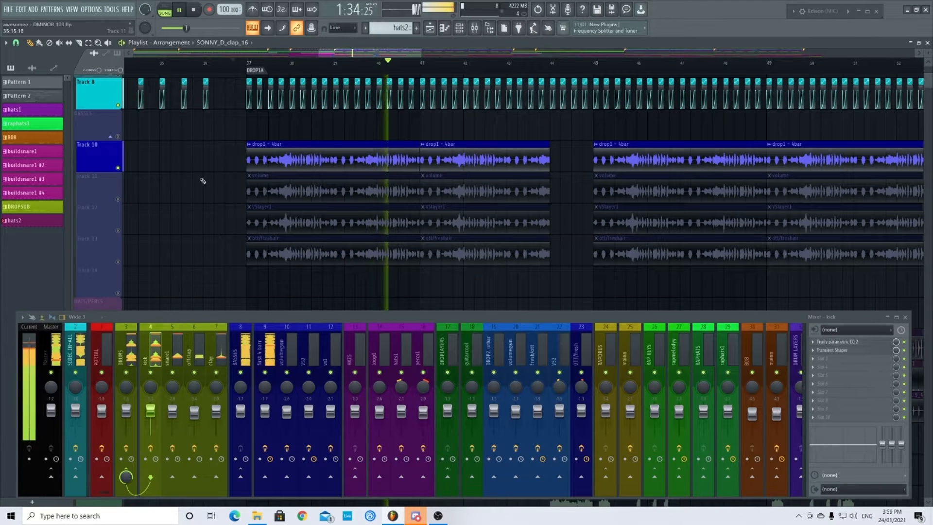
{"action": "scroll", "coordinate": [223, 174], "scroll_direction": "down", "scroll_amount": 1}
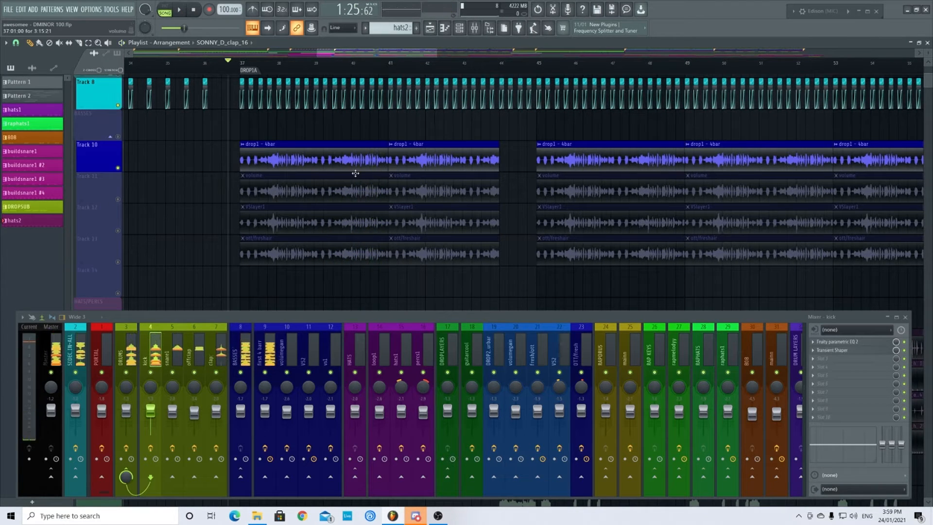
- Unmute the volume bass layer on Track 11 and enlarge the mixer while playing the drop
{"action": "left_click", "coordinate": [118, 199]}
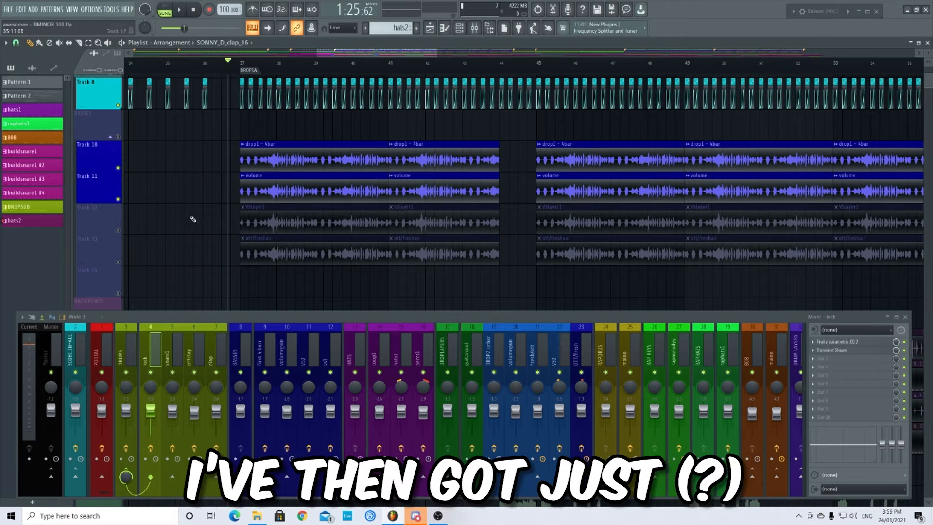
{"action": "key", "text": "space"}
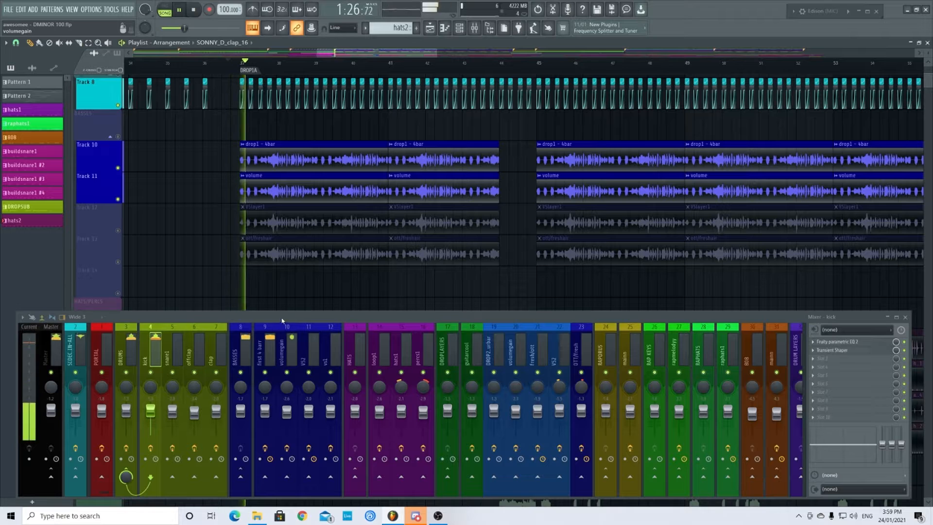
{"action": "left_click_drag", "start_coordinate": [289, 312], "coordinate": [301, 256]}
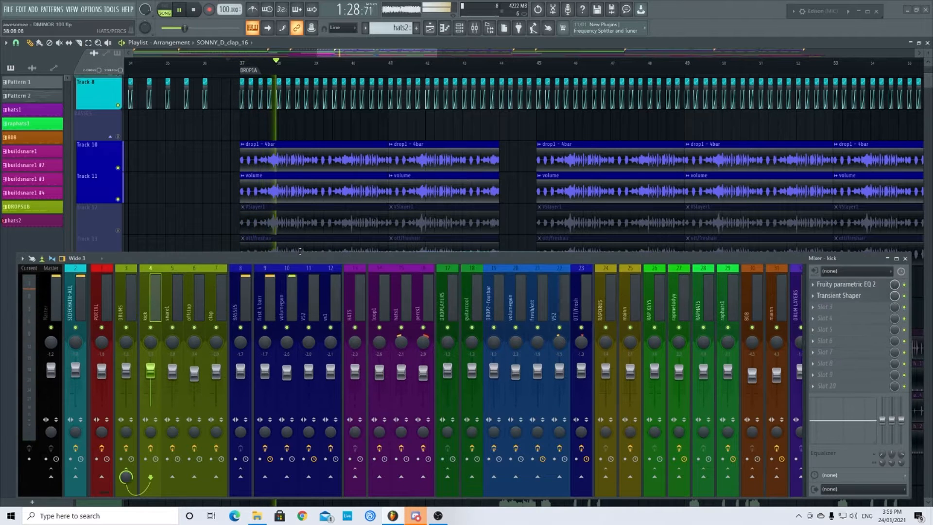
{"action": "scroll", "coordinate": [314, 212], "scroll_direction": "down", "scroll_amount": 1}
- Inspect the Patcher effect chain on the first 4 barr mixer track with playback stopped, then close the plugin
{"action": "left_click", "coordinate": [266, 293]}
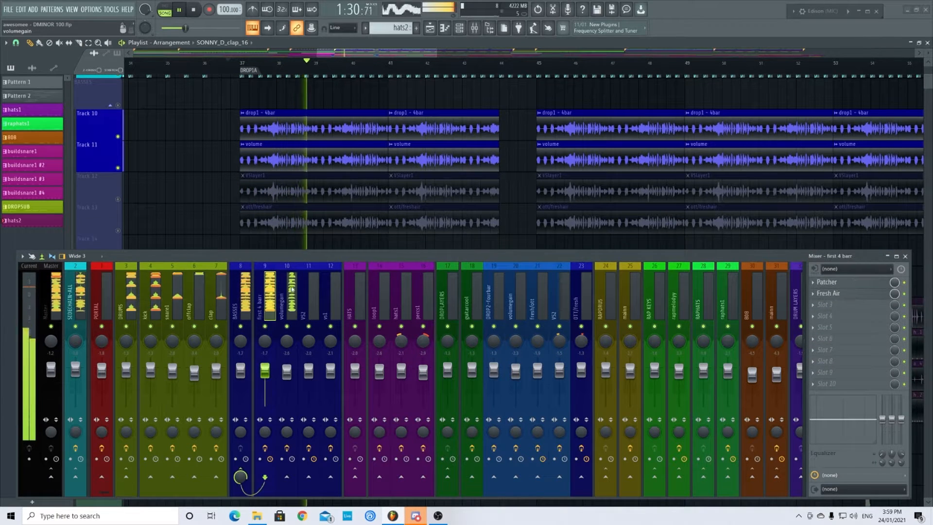
{"action": "key", "text": "space"}
{"action": "left_click", "coordinate": [848, 281]}
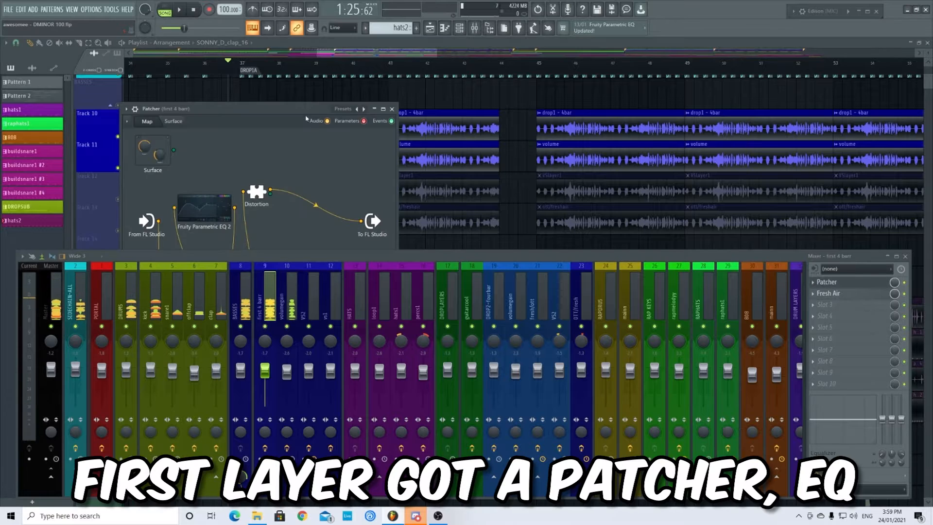
{"action": "left_click_drag", "start_coordinate": [351, 43], "coordinate": [557, 4]}
{"action": "left_click_drag", "start_coordinate": [411, 254], "coordinate": [411, 279]}
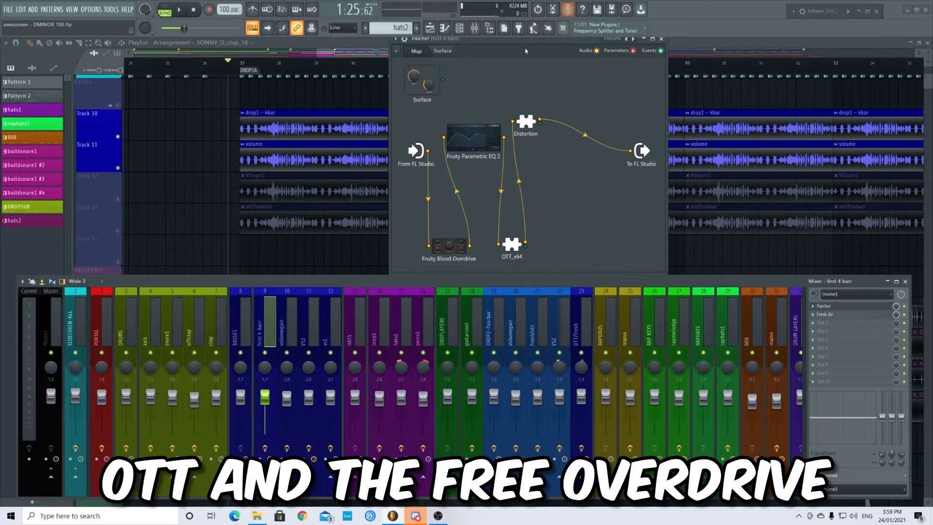
{"action": "left_click", "coordinate": [663, 40]}
- Inspect the Fresh Air plugin on the first 4 barr mixer track while briefly playing the drop, then close it
{"action": "left_click", "coordinate": [836, 315]}
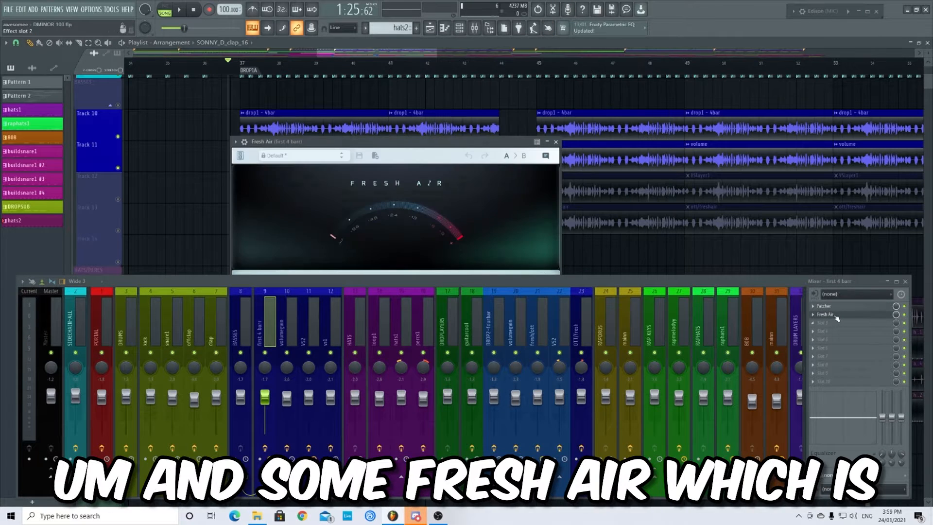
{"action": "left_click_drag", "start_coordinate": [391, 47], "coordinate": [684, 30]}
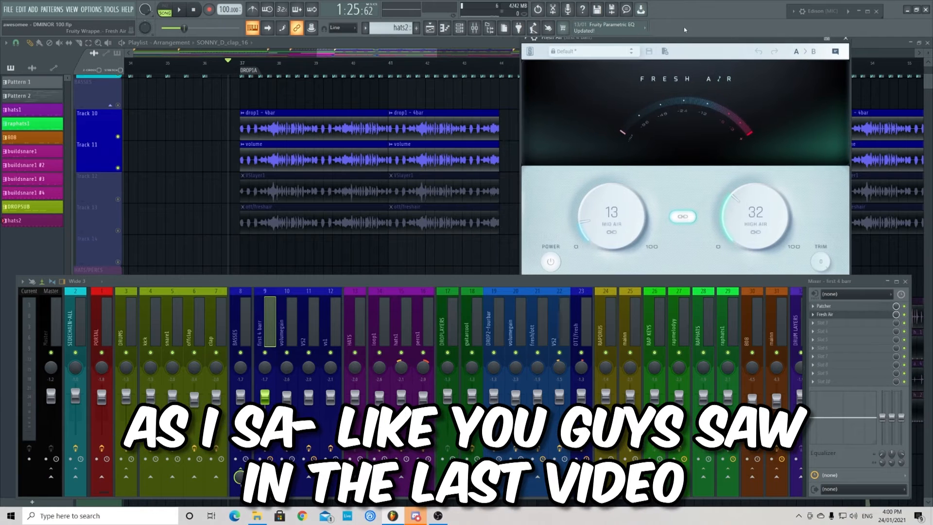
{"action": "key", "text": "space"}
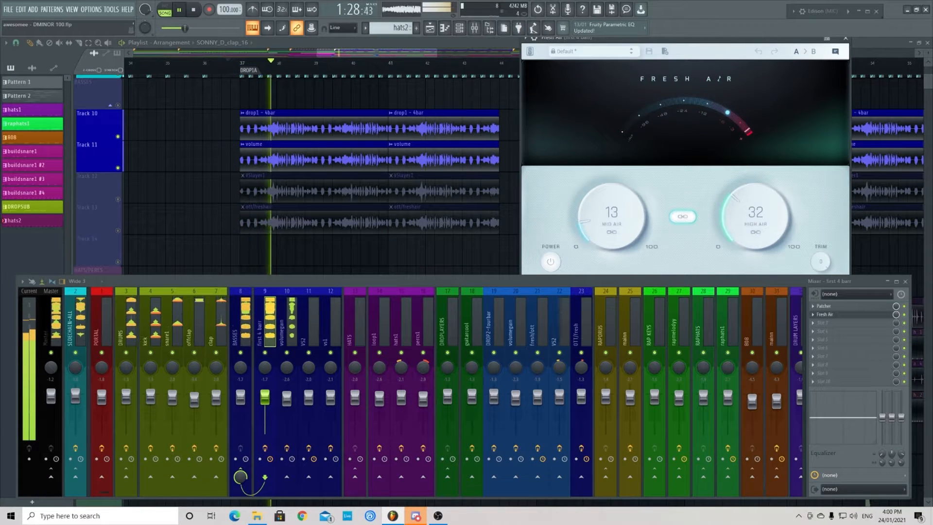
{"action": "key", "text": "space"}
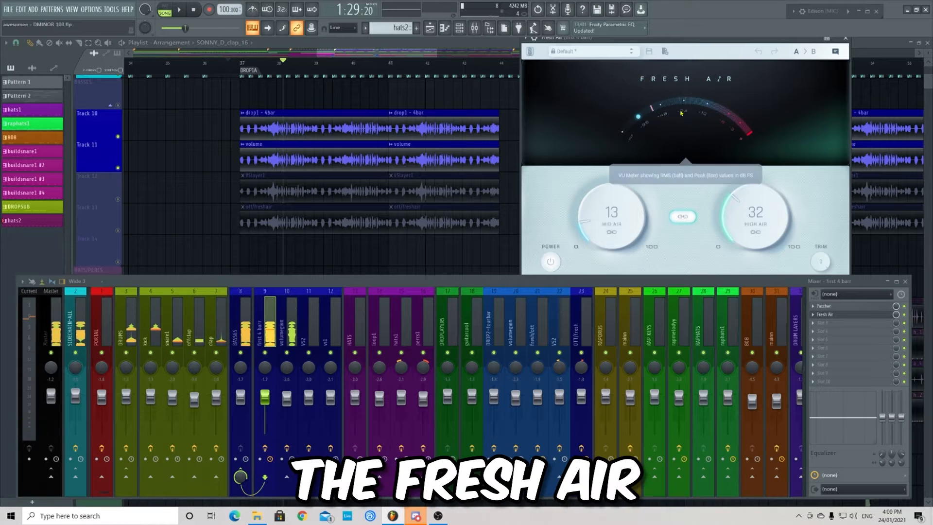
{"action": "left_click", "coordinate": [847, 40]}
- Unmute the VSlayer1 bass layer on Track 12, play it with the other layers, and solo it
{"action": "left_click", "coordinate": [118, 199]}
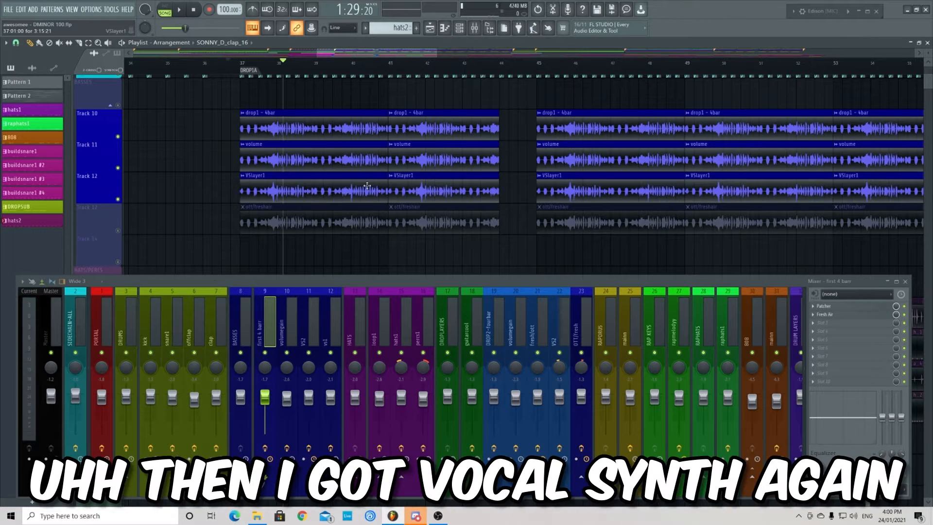
{"action": "key", "text": "space"}
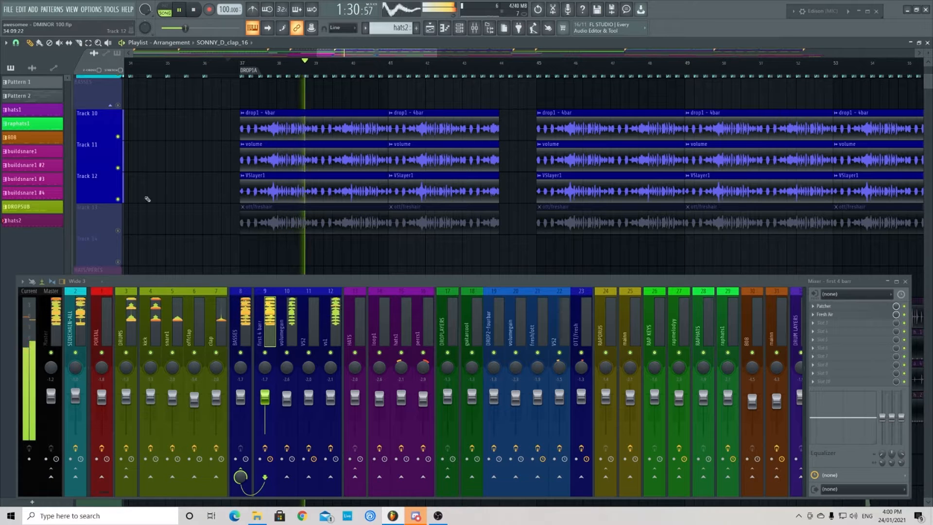
{"action": "right_click", "coordinate": [117, 199]}
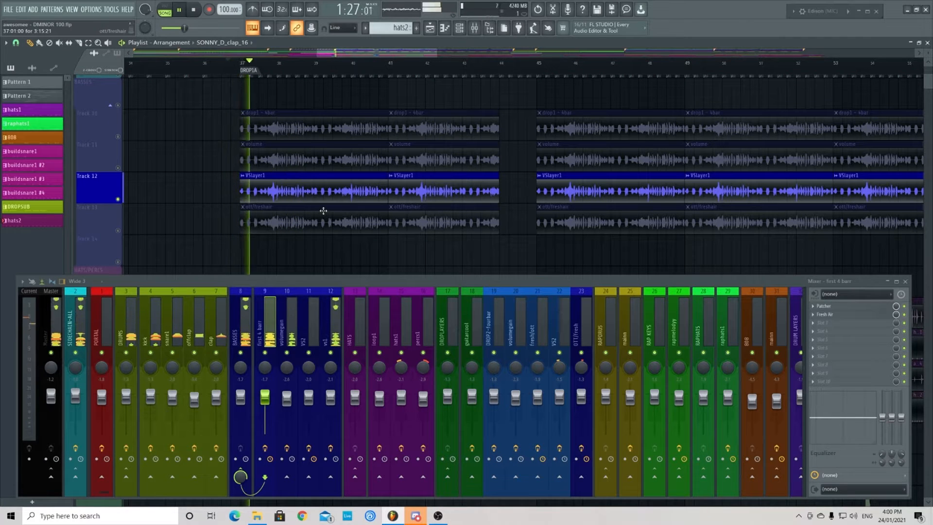
- Inspect Fruity Blood Overdrive and Fruity parametric EQ 2 on the vs1 mixer track, then close them and stop playback
{"action": "left_click", "coordinate": [335, 313]}
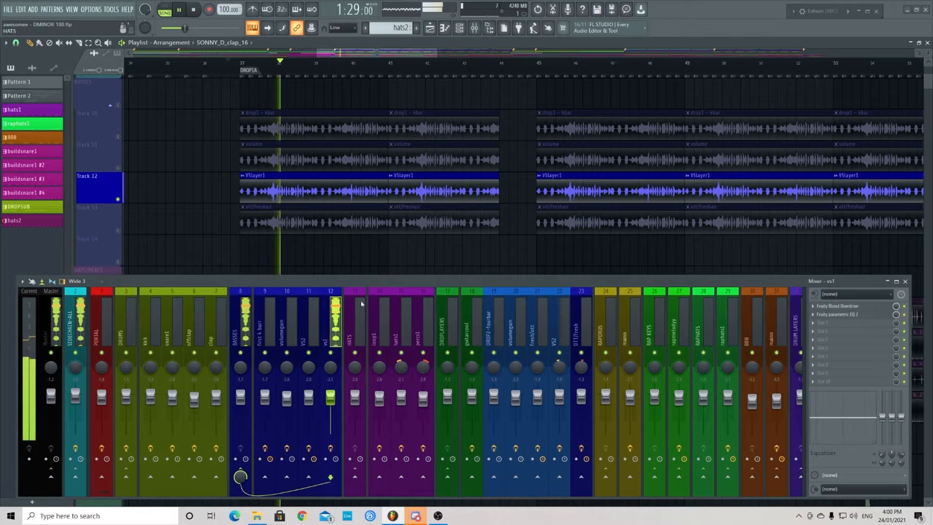
{"action": "left_click", "coordinate": [835, 307]}
{"action": "left_click", "coordinate": [216, 100]}
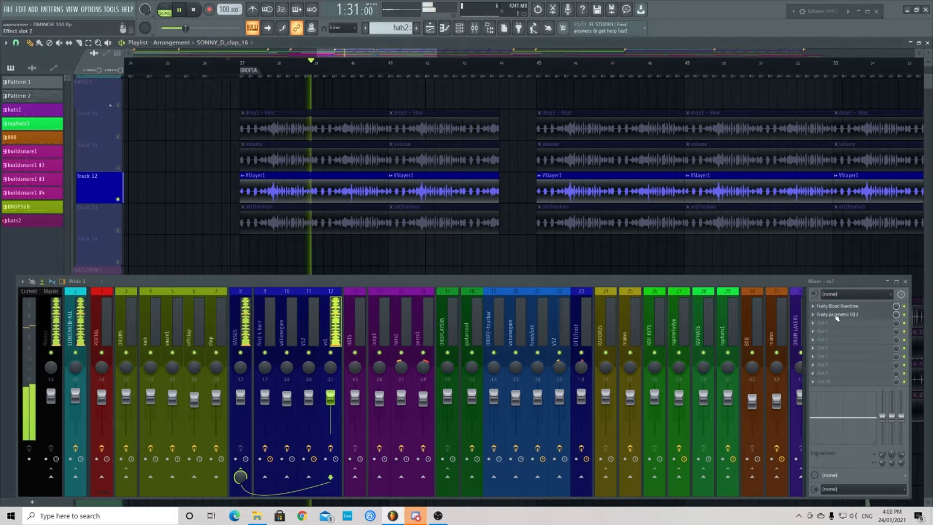
{"action": "left_click", "coordinate": [835, 314]}
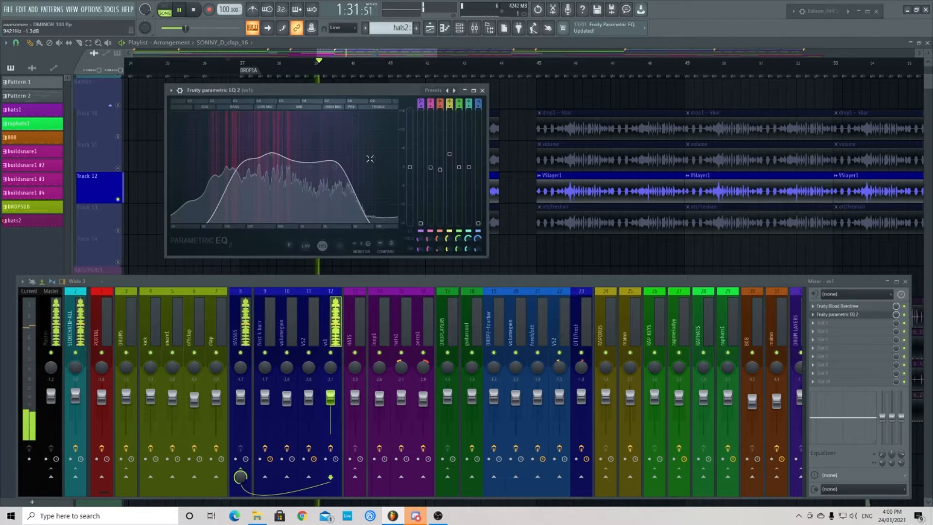
{"action": "left_click", "coordinate": [482, 91]}
{"action": "key", "text": "space"}
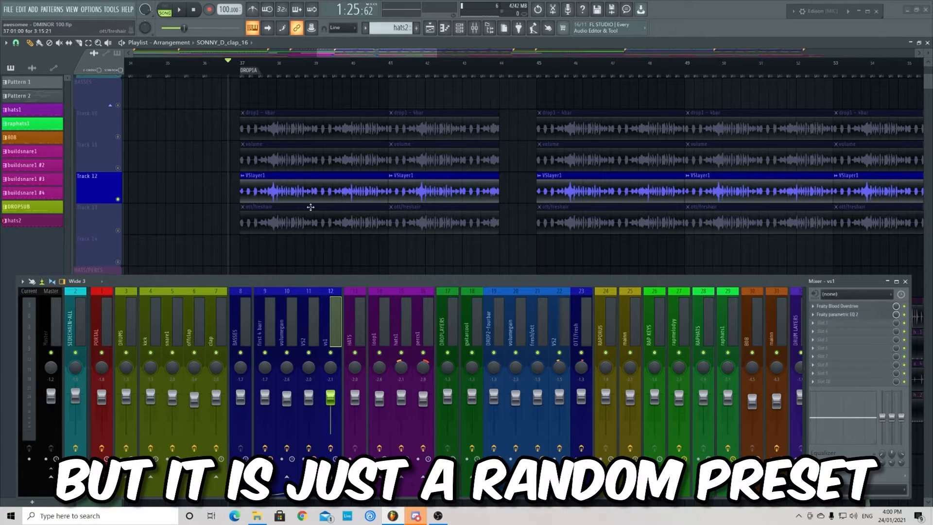
- Unmute the ott/freshair layer on Track 13 and the bass layers on Tracks 10 and 11
{"action": "left_click", "coordinate": [118, 231]}
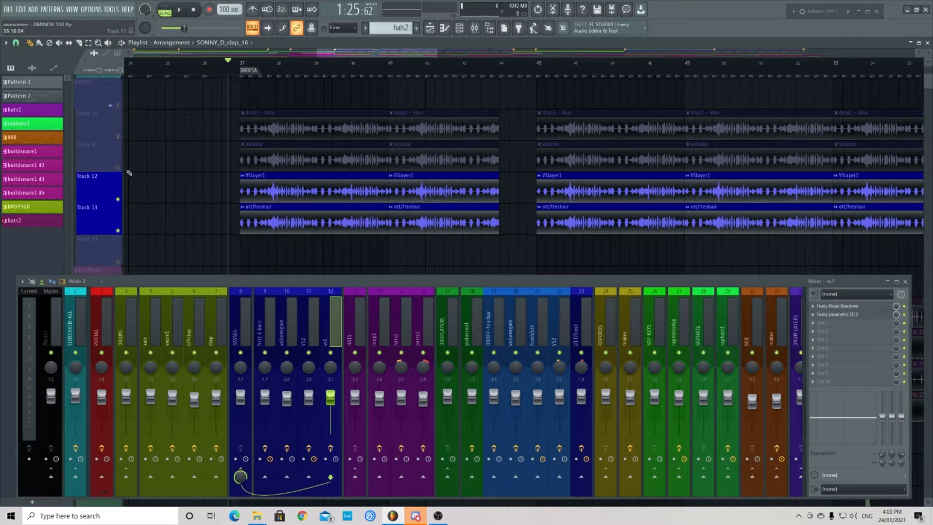
{"action": "left_click", "coordinate": [118, 167]}
{"action": "left_click", "coordinate": [117, 136]}
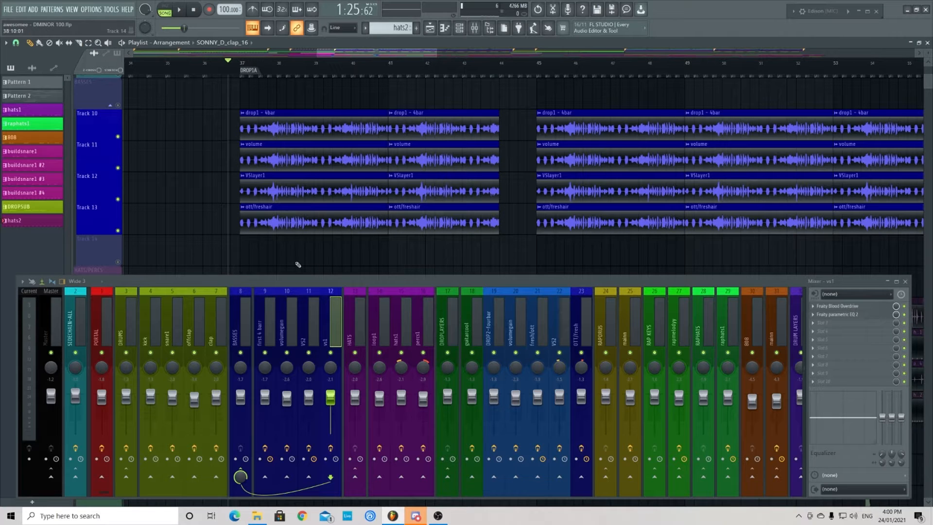
- Inspect the ott/freshair clip's channel settings and the OTT, Fresh Air and Fruity parametric EQ 2 effects on its mixer track during playback
{"action": "double_click", "coordinate": [279, 227]}
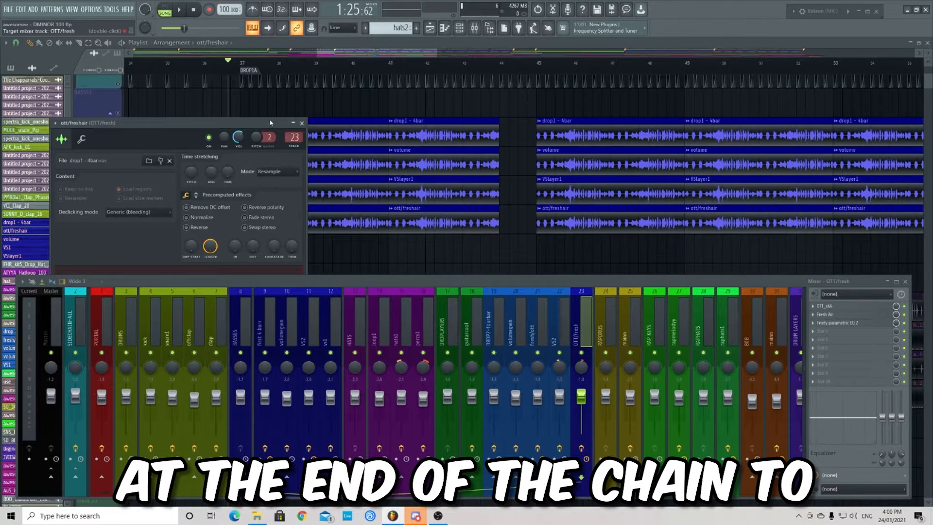
{"action": "left_click_drag", "start_coordinate": [270, 123], "coordinate": [316, 27]}
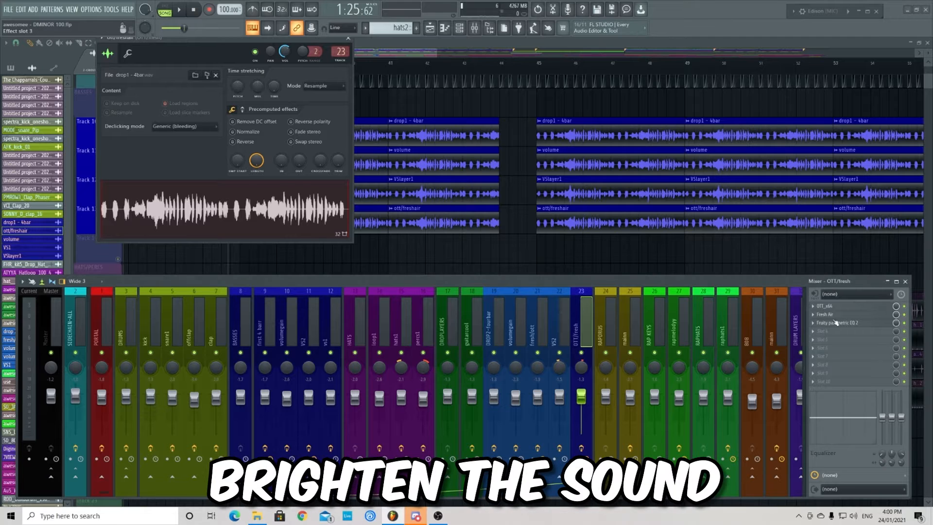
{"action": "left_click", "coordinate": [824, 306]}
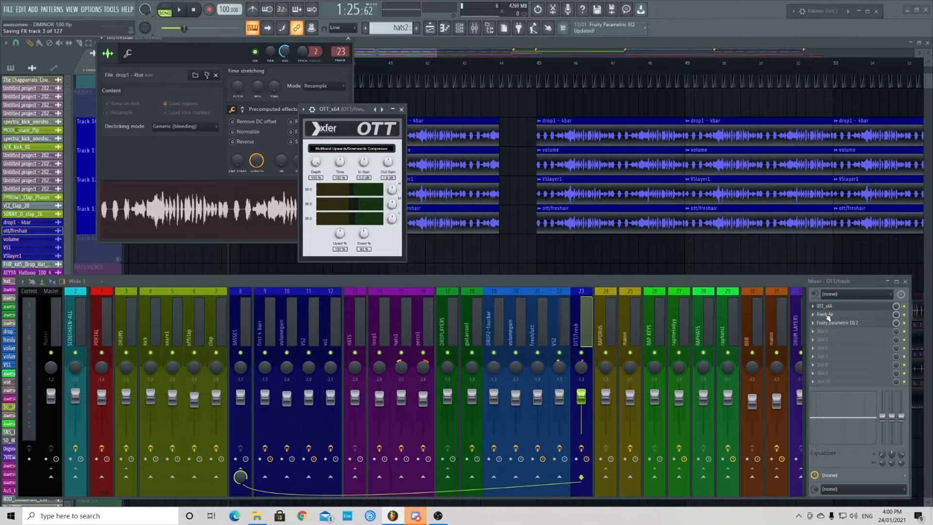
{"action": "left_click", "coordinate": [827, 315]}
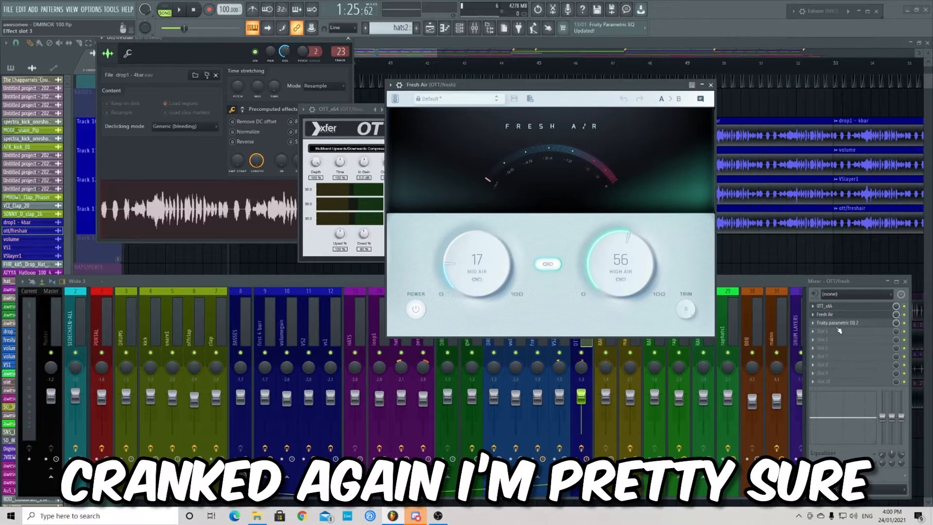
{"action": "left_click", "coordinate": [837, 323]}
{"action": "left_click_drag", "start_coordinate": [573, 85], "coordinate": [596, 85]}
{"action": "key", "text": "space"}
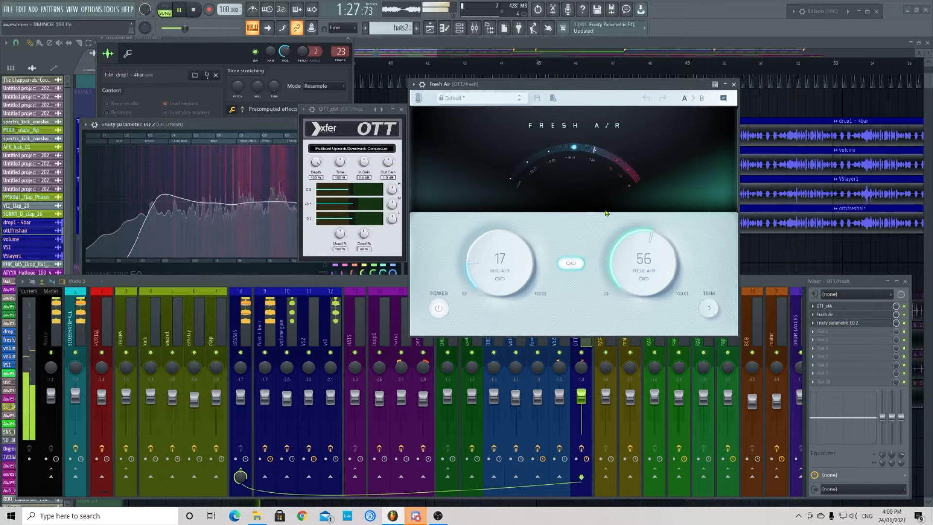
- Close the three effect windows and the ott/freshair channel settings, and stop playback
{"action": "left_click", "coordinate": [733, 84]}
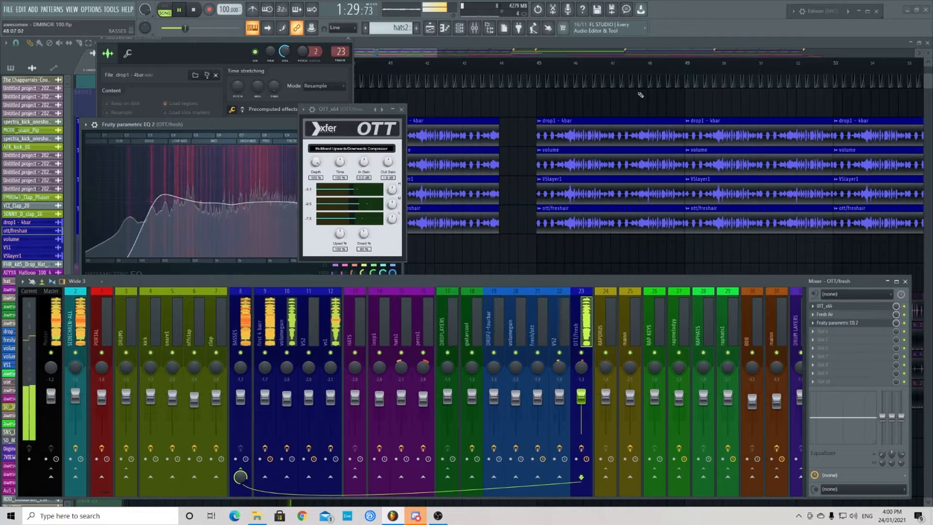
{"action": "left_click", "coordinate": [401, 109]}
{"action": "left_click", "coordinate": [396, 125]}
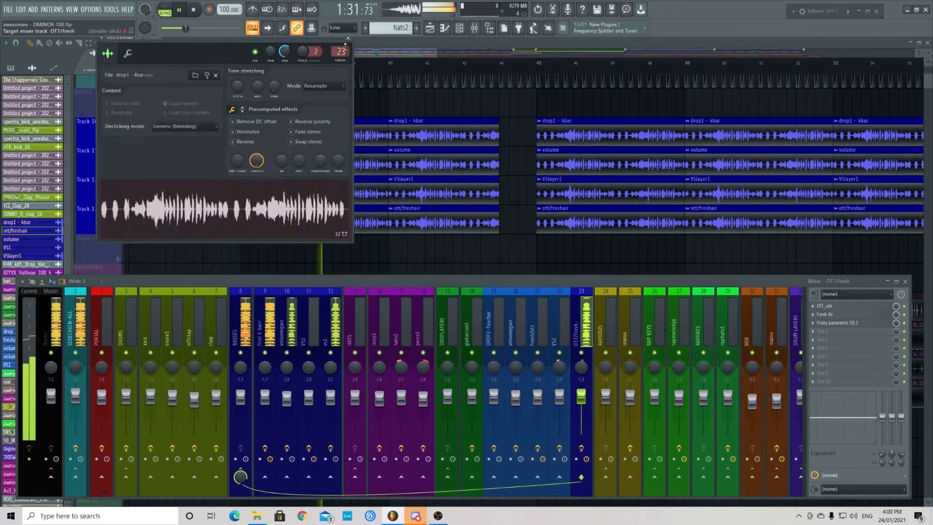
{"action": "left_click", "coordinate": [348, 39]}
{"action": "key", "text": "space"}
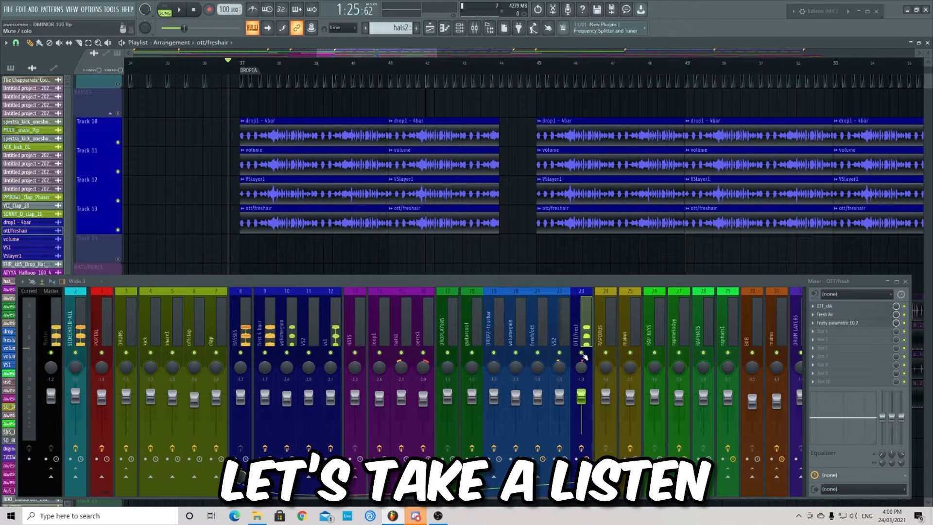
- Play the four bass layers together, and unmute the drum tracks and the sidechain layer on Track 8
{"action": "key", "text": "space"}
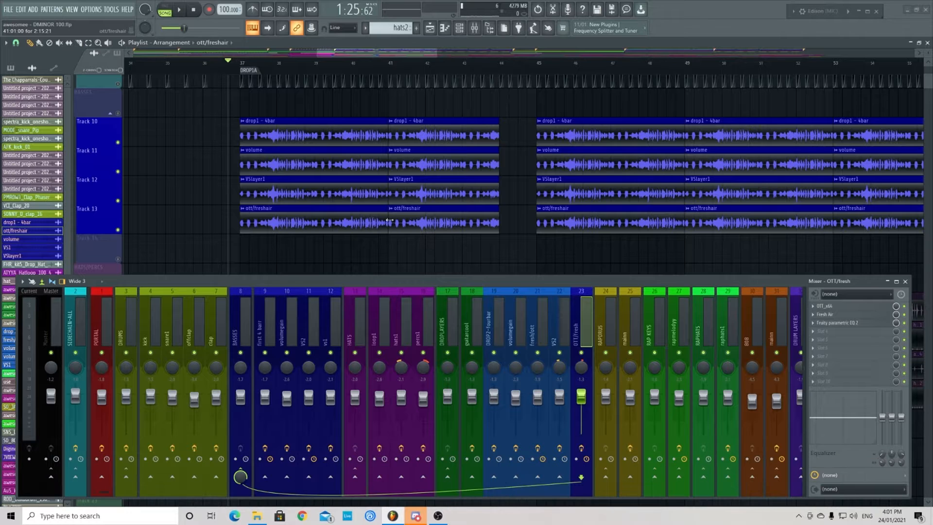
{"action": "scroll", "coordinate": [401, 269], "scroll_direction": "down", "scroll_amount": 2}
{"action": "scroll", "coordinate": [392, 212], "scroll_direction": "down", "scroll_amount": 5}
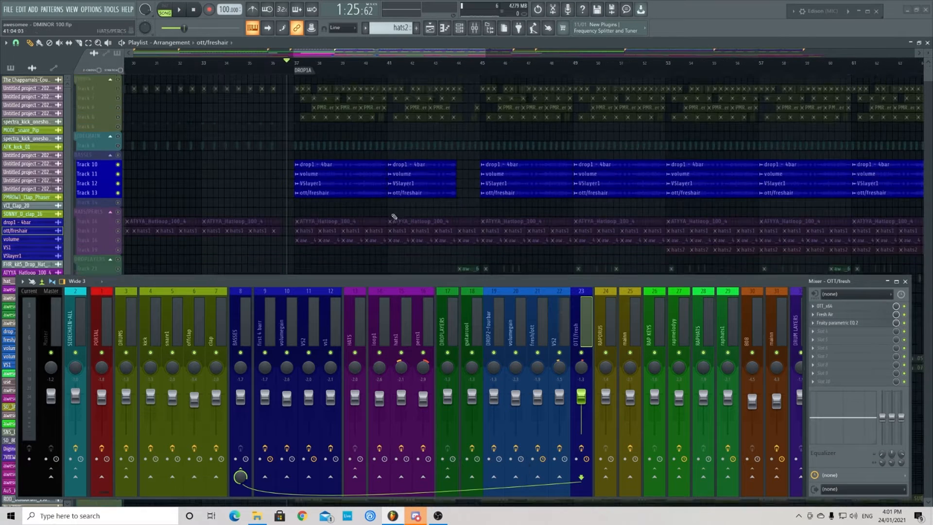
{"action": "scroll", "coordinate": [245, 155], "scroll_direction": "up", "scroll_amount": 3}
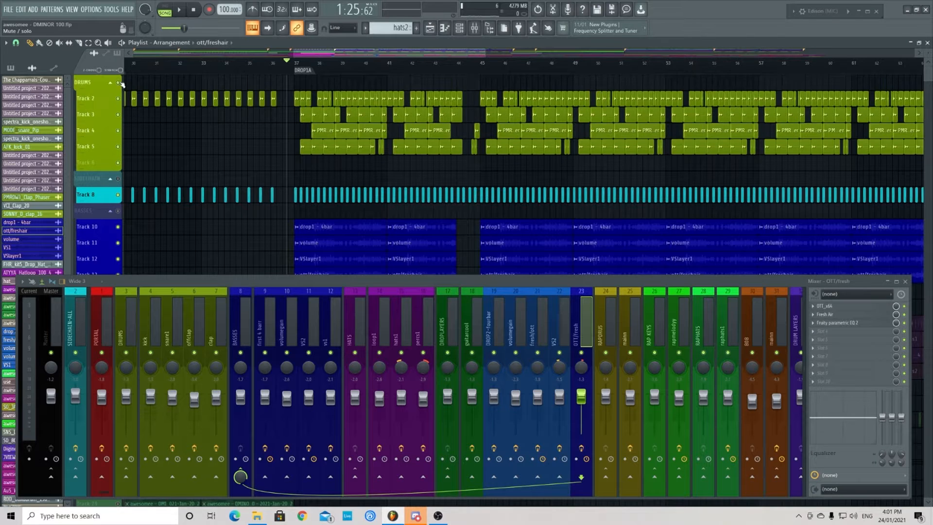
- Unmute the ATYYA_Hatloop_100_4 layer on Track 16 and play it together with the drums and basses
{"action": "scroll", "coordinate": [377, 218], "scroll_direction": "down", "scroll_amount": 6}
{"action": "scroll", "coordinate": [377, 217], "scroll_direction": "up", "scroll_amount": 2}
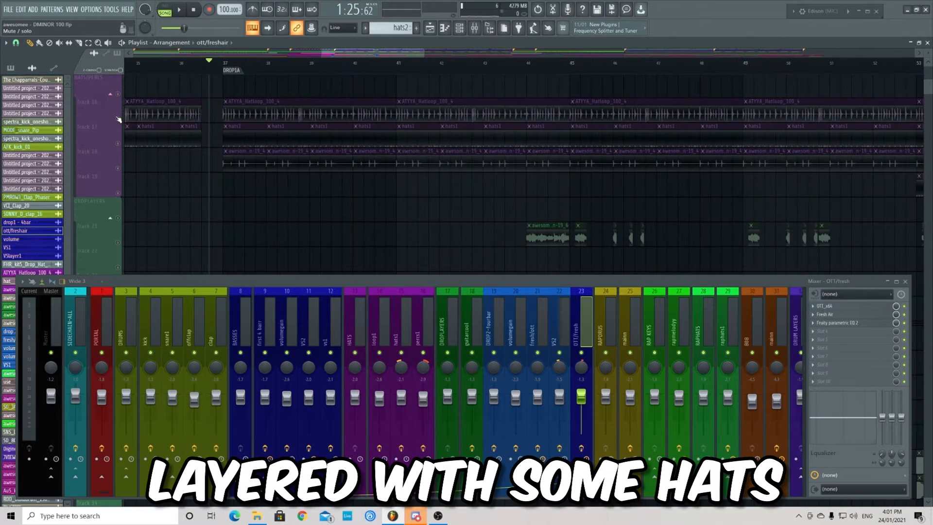
{"action": "left_click", "coordinate": [117, 119]}
{"action": "scroll", "coordinate": [262, 139], "scroll_direction": "up", "scroll_amount": 2}
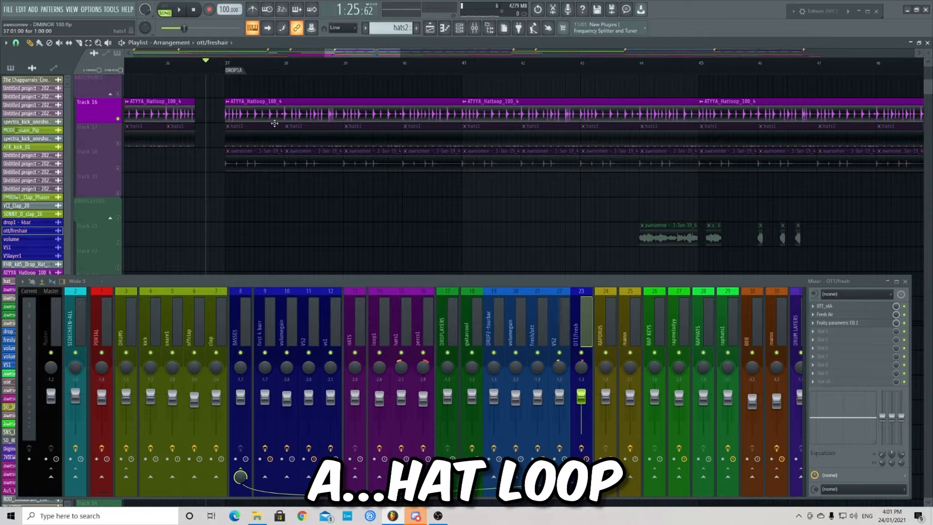
{"action": "key", "text": "space"}
{"action": "scroll", "coordinate": [252, 196], "scroll_direction": "down", "scroll_amount": 1}
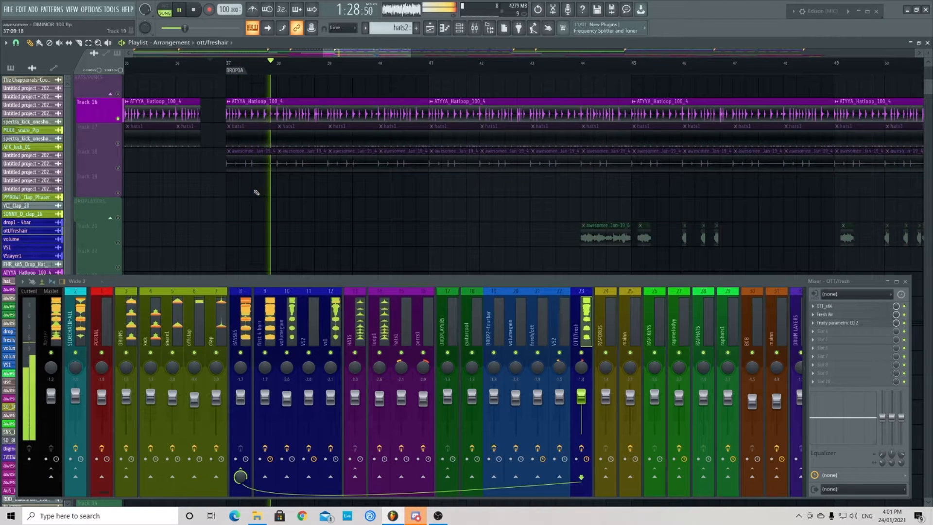
{"action": "scroll", "coordinate": [270, 202], "scroll_direction": "down", "scroll_amount": 1}
{"action": "key", "text": "space"}
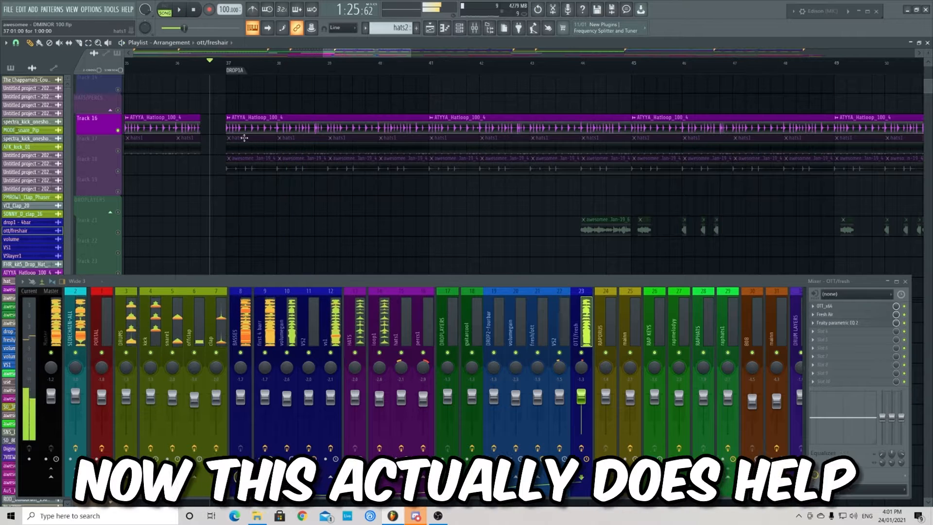
- Solo the ATYYA_Hatloop_100_4 clip at the start of the drop and listen to it on its own
{"action": "left_click", "coordinate": [233, 118]}
{"action": "key", "text": "space"}
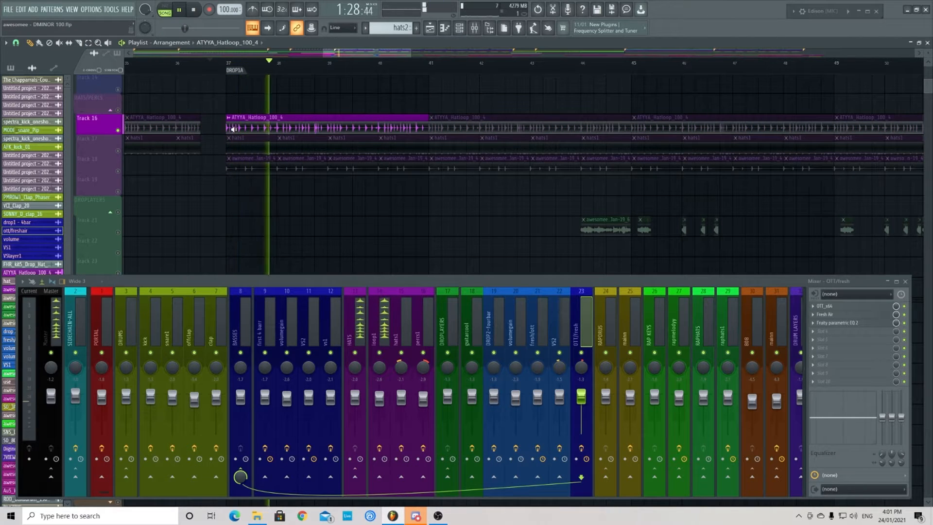
{"action": "key", "text": "space"}
- Unmute the hats1 pattern layer on Track 17 and start playing the drop with it
{"action": "left_click", "coordinate": [119, 151]}
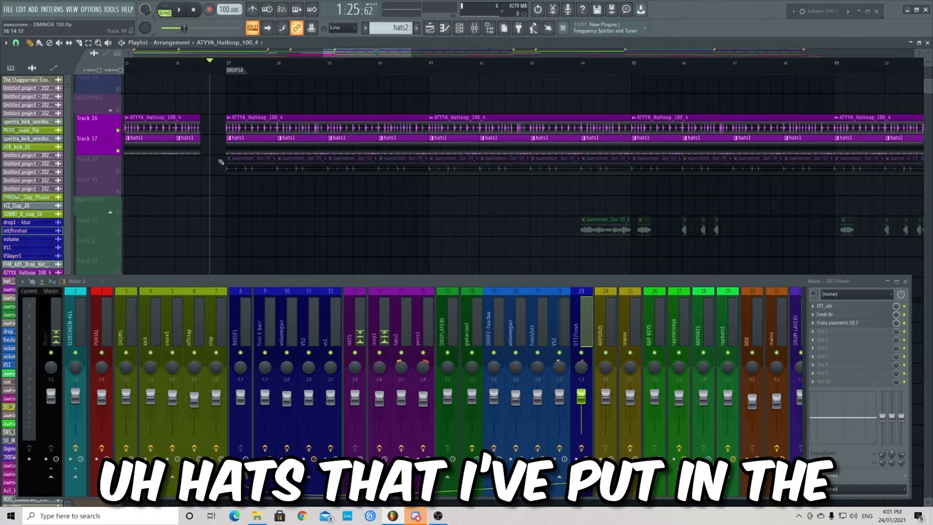
{"action": "scroll", "coordinate": [260, 181], "scroll_direction": "up", "scroll_amount": 1}
{"action": "scroll", "coordinate": [257, 165], "scroll_direction": "up", "scroll_amount": 4}
{"action": "key", "text": "space"}
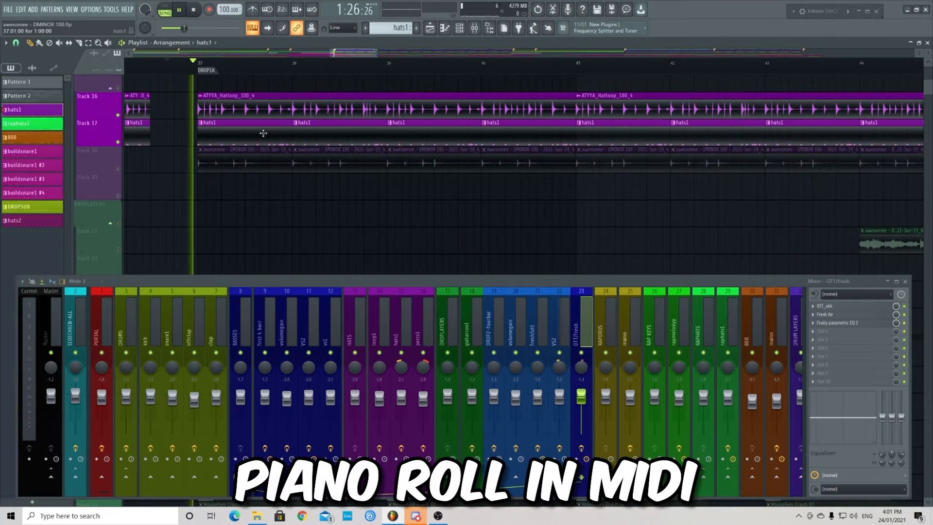
- Open the hats1 pattern in the piano roll and examine its hat notes during playback
{"action": "double_click", "coordinate": [263, 133]}
{"action": "left_click_drag", "start_coordinate": [603, 150], "coordinate": [578, 65]}
{"action": "scroll", "coordinate": [536, 159], "scroll_direction": "up", "scroll_amount": 3}
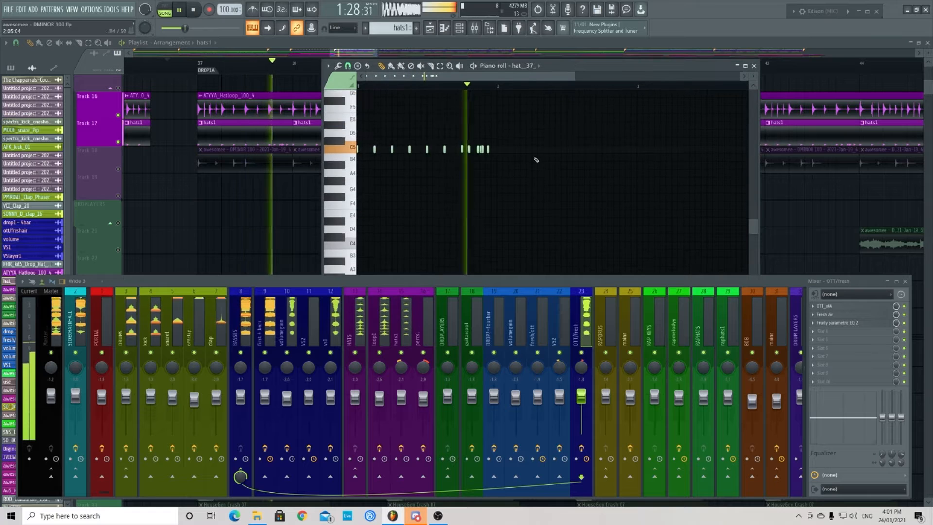
{"action": "scroll", "coordinate": [536, 160], "scroll_direction": "down", "scroll_amount": 14}
{"action": "scroll", "coordinate": [535, 160], "scroll_direction": "up", "scroll_amount": 10}
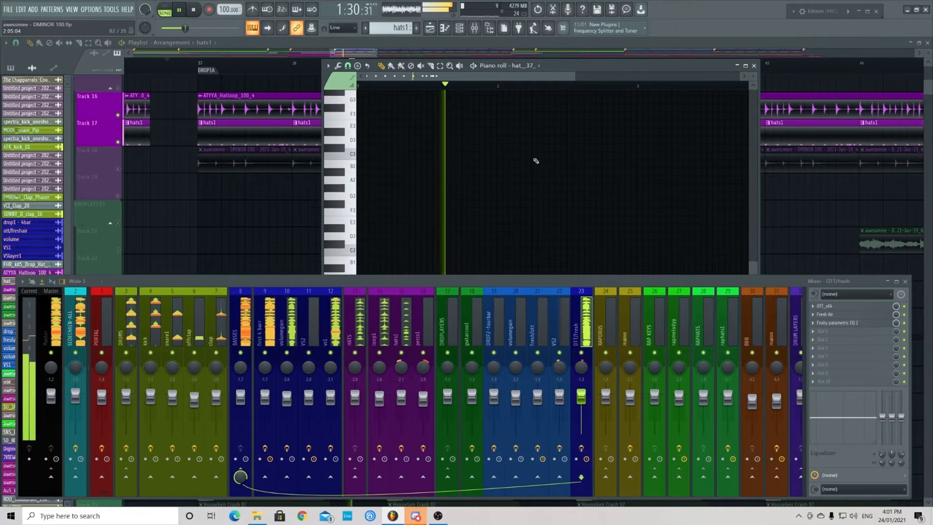
{"action": "left_click_drag", "start_coordinate": [602, 69], "coordinate": [497, 41]}
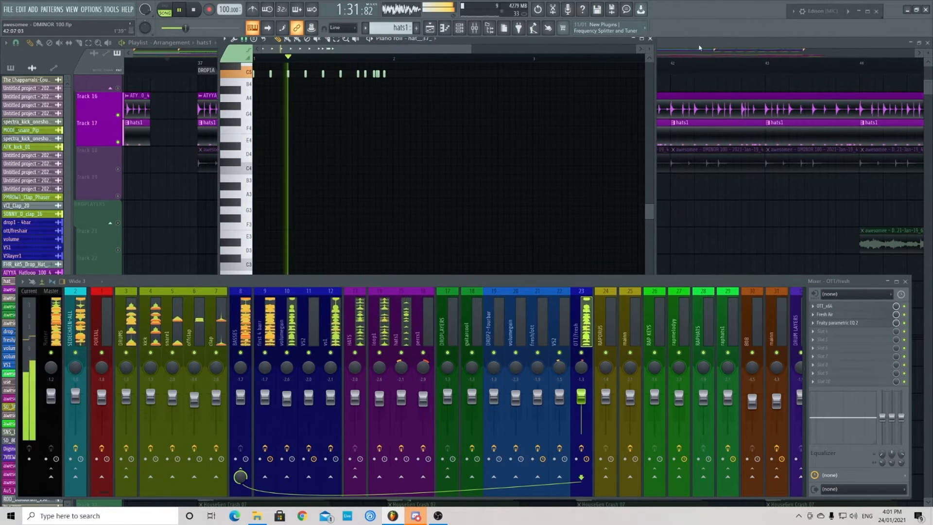
- Maximize the piano roll, hide the mixer to view the hats1 notes and velocities, then close the piano roll
{"action": "left_click", "coordinate": [642, 39]}
{"action": "left_click", "coordinate": [905, 281]}
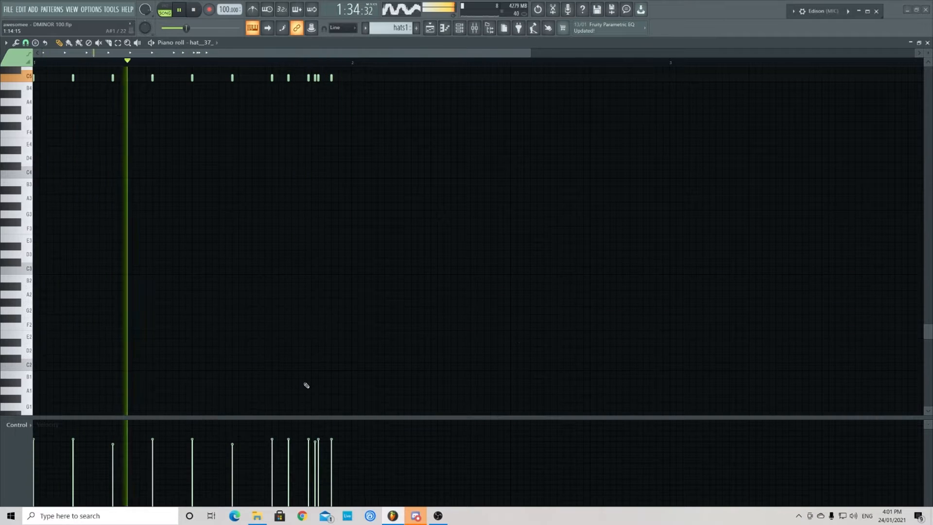
{"action": "scroll", "coordinate": [478, 240], "scroll_direction": "up", "scroll_amount": 3}
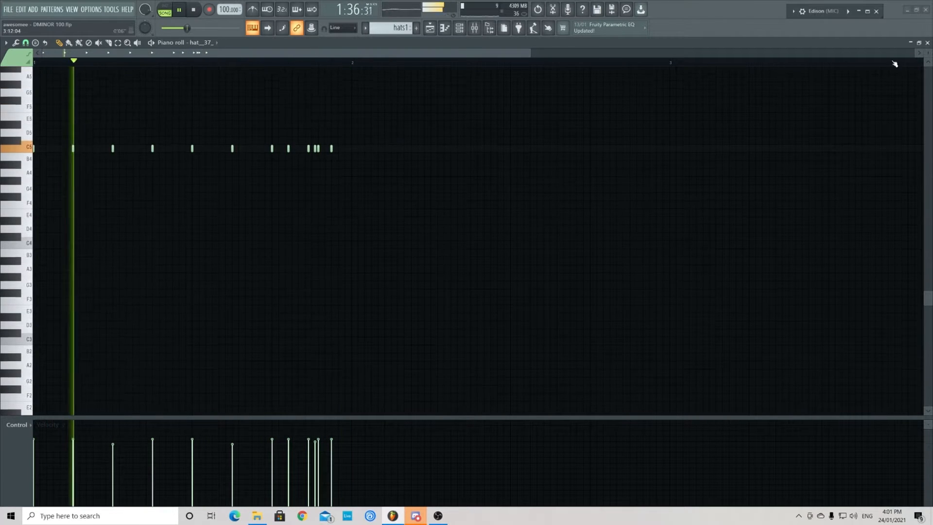
{"action": "left_click", "coordinate": [919, 43]}
{"action": "left_click", "coordinate": [650, 38]}
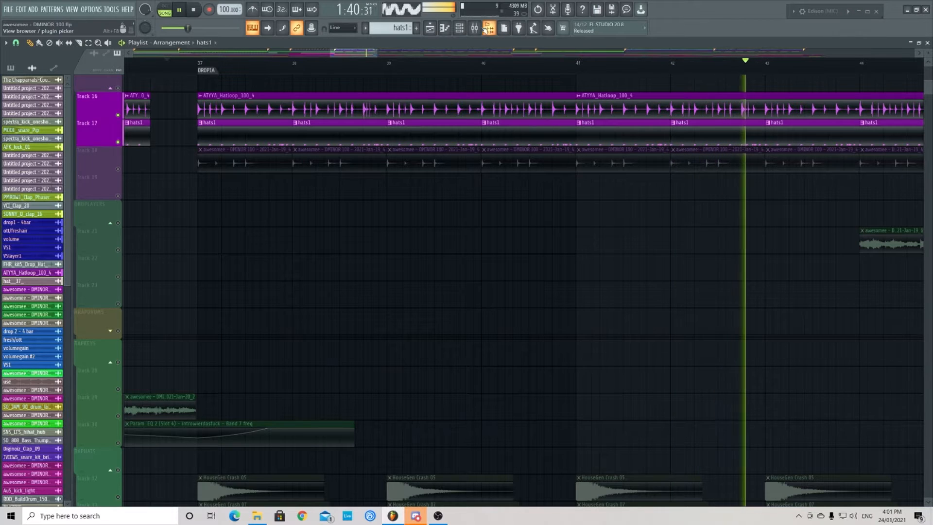
- Show the mixer again, unmute the loop layer on Track 18, and stop playback
{"action": "key", "text": "F9"}
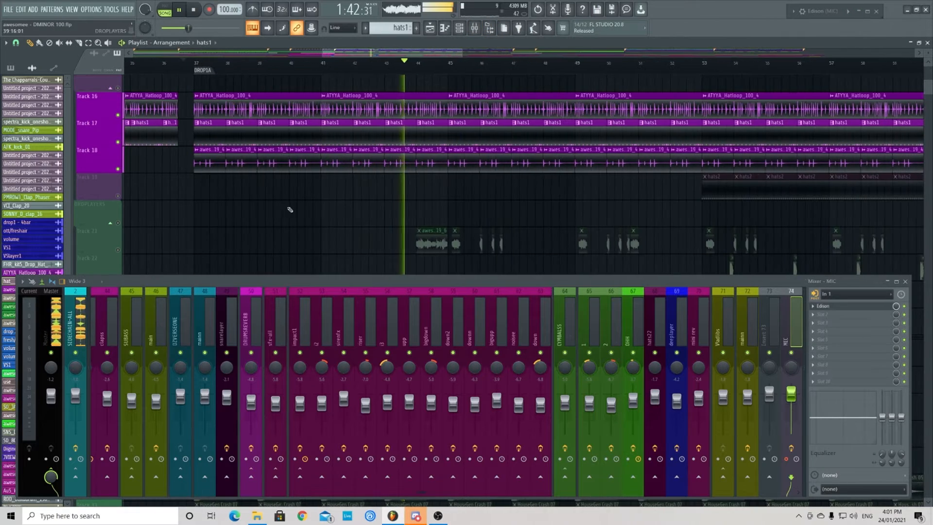
{"action": "key", "text": "space"}
{"action": "scroll", "coordinate": [164, 160], "scroll_direction": "up", "scroll_amount": 4}
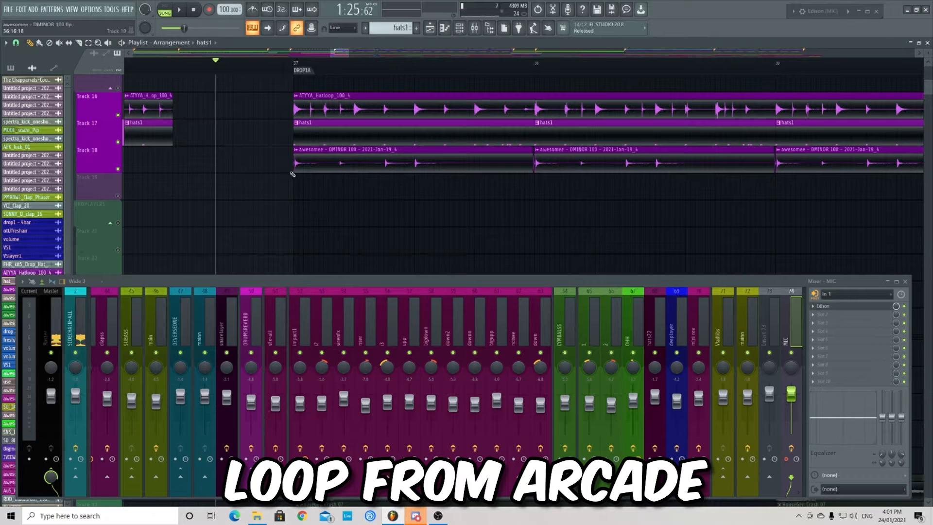
- Solo the Track 18 loop clip to hear it alone, then play it with the drums, basses and other hats
{"action": "right_click", "coordinate": [303, 164], "text": "alt"}
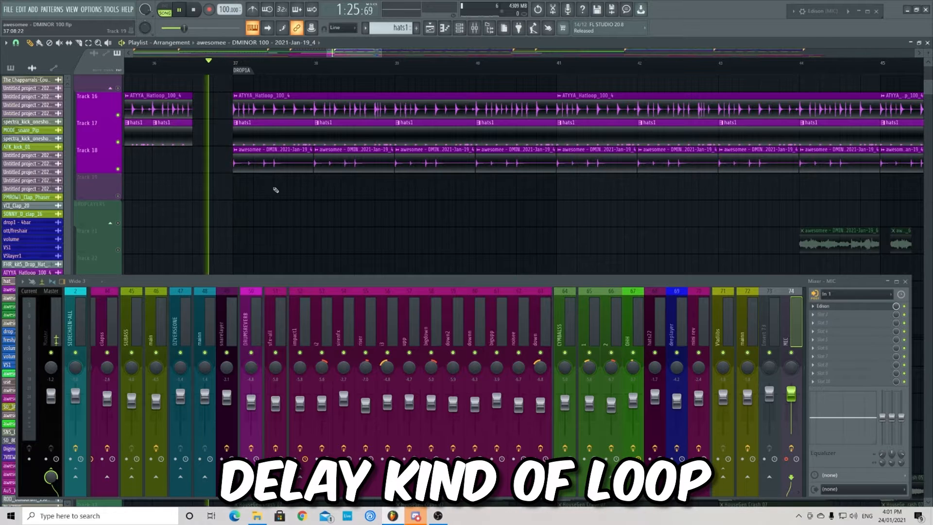
{"action": "scroll", "coordinate": [280, 196], "scroll_direction": "down", "scroll_amount": 2}
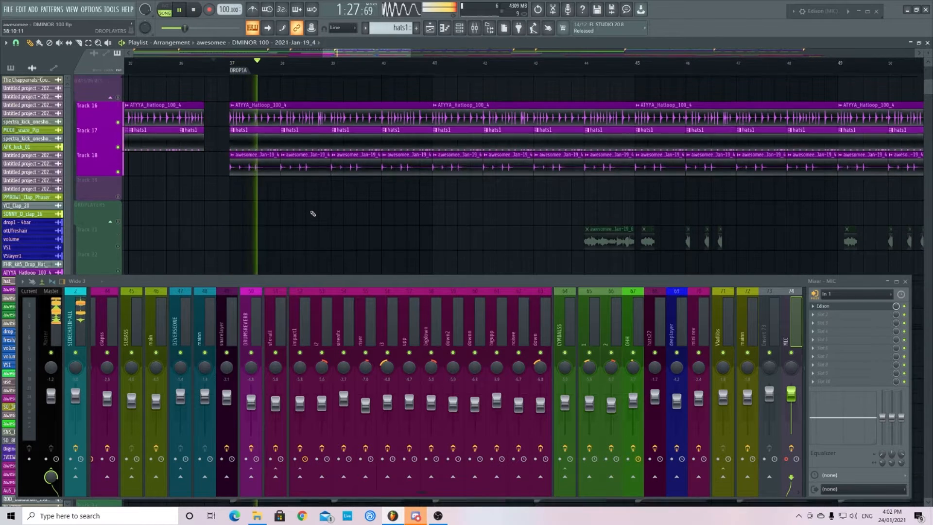
{"action": "scroll", "coordinate": [316, 215], "scroll_direction": "down", "scroll_amount": 4}
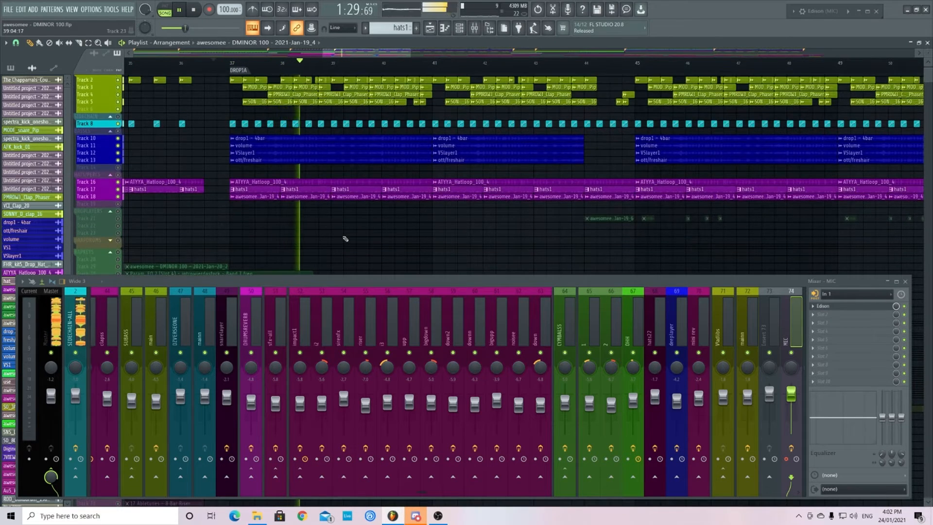
{"action": "key", "text": "space"}
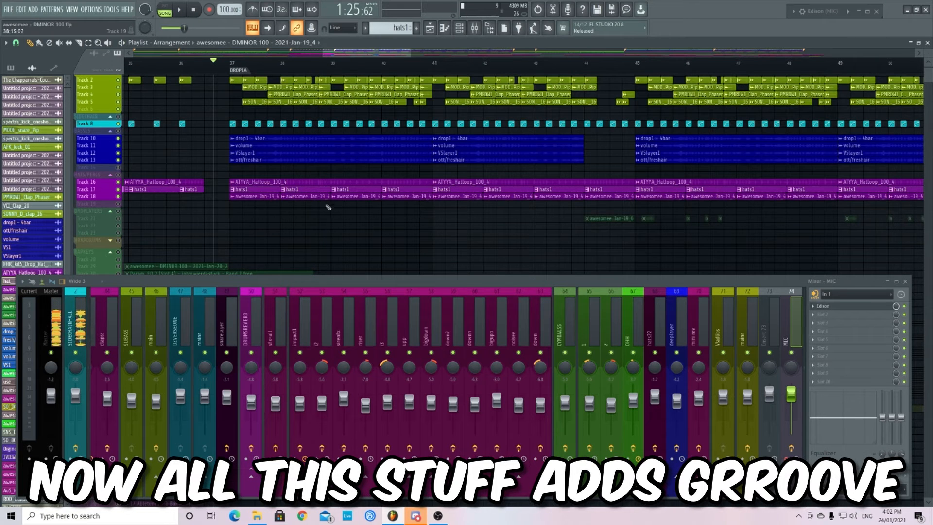
- Start playing the drop and unmute the RAPHATS group with its HouseGen Crash 05 and 07 layers on Tracks 32 and 33
{"action": "scroll", "coordinate": [404, 178], "scroll_direction": "up", "scroll_amount": 4}
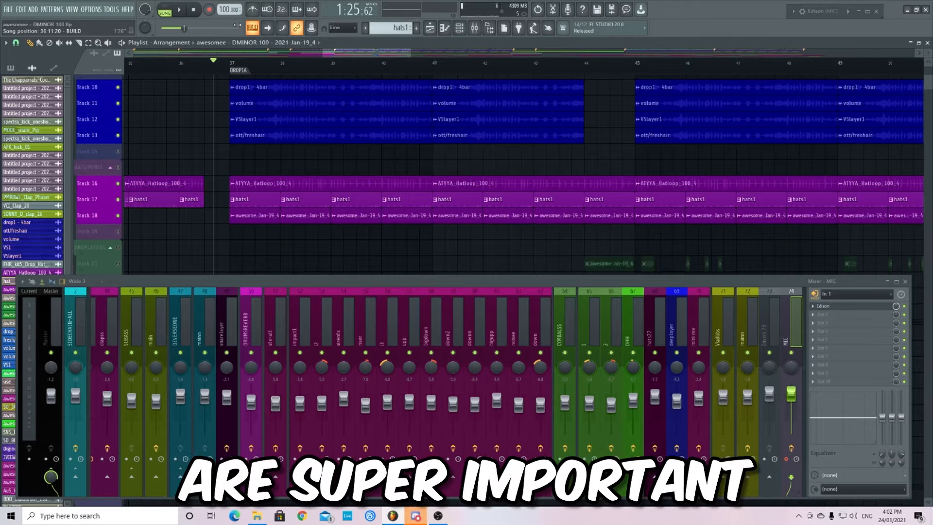
{"action": "scroll", "coordinate": [357, 92], "scroll_direction": "down", "scroll_amount": 3}
{"action": "key", "text": "space"}
{"action": "scroll", "coordinate": [357, 129], "scroll_direction": "down", "scroll_amount": 3}
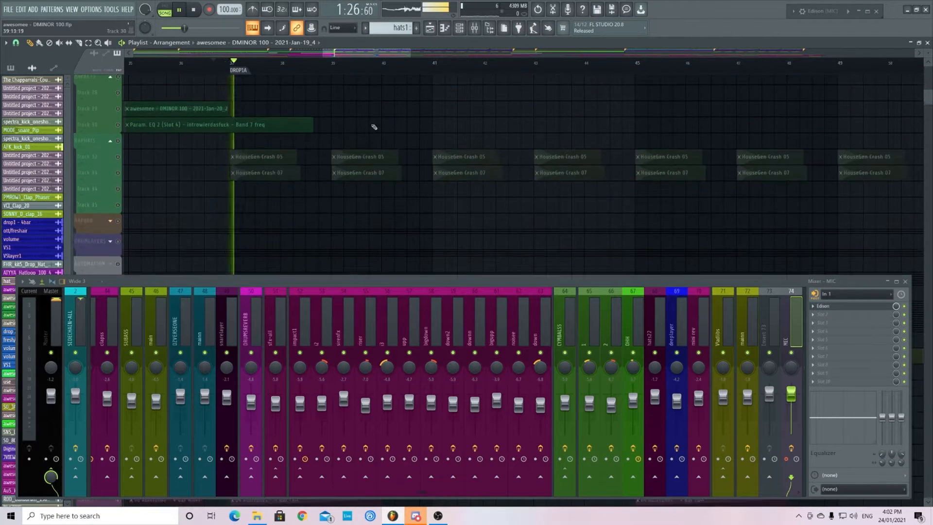
{"action": "left_click", "coordinate": [118, 140]}
{"action": "left_click", "coordinate": [118, 156]}
{"action": "left_click", "coordinate": [118, 172]}
{"action": "left_click", "coordinate": [118, 188]}
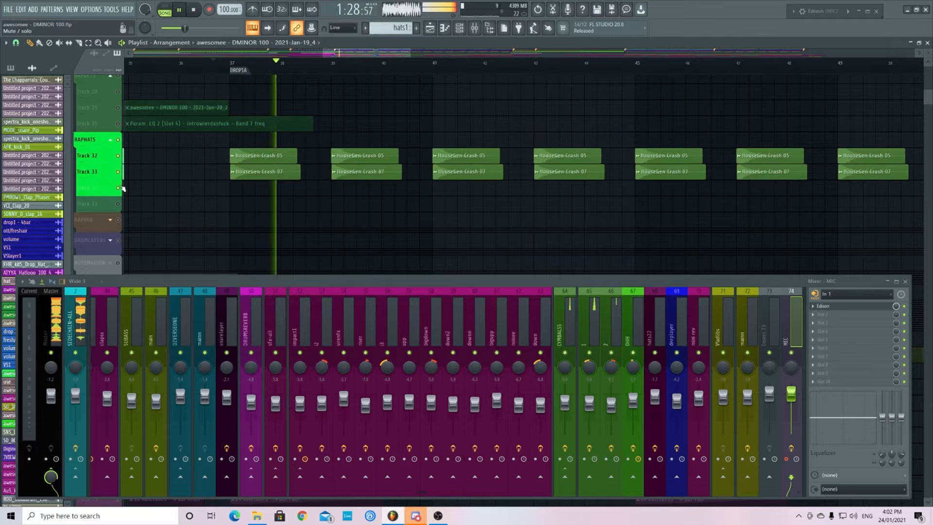
- Replay the drop from its start to hear the HouseGen Crash 05 and 07 layers with the rest
{"action": "scroll", "coordinate": [180, 184], "scroll_direction": "down", "scroll_amount": 3, "text": "ctrl"}
{"action": "scroll", "coordinate": [180, 183], "scroll_direction": "up", "scroll_amount": 1, "text": "alt"}
{"action": "key", "text": "space"}
{"action": "scroll", "coordinate": [180, 183], "scroll_direction": "up", "scroll_amount": 3, "text": "ctrl"}
{"action": "key", "text": "space"}
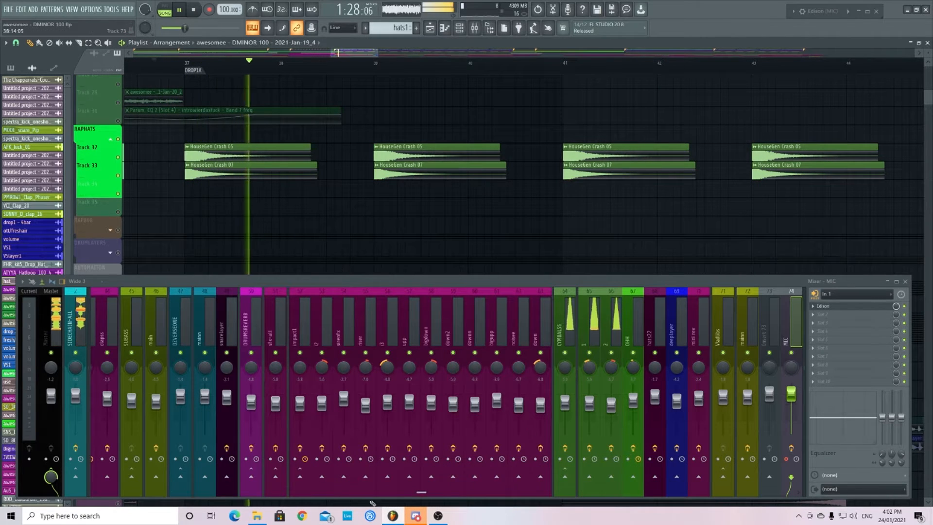
{"action": "key", "text": "space"}
{"action": "scroll", "coordinate": [463, 333], "scroll_direction": "down", "scroll_amount": 6}
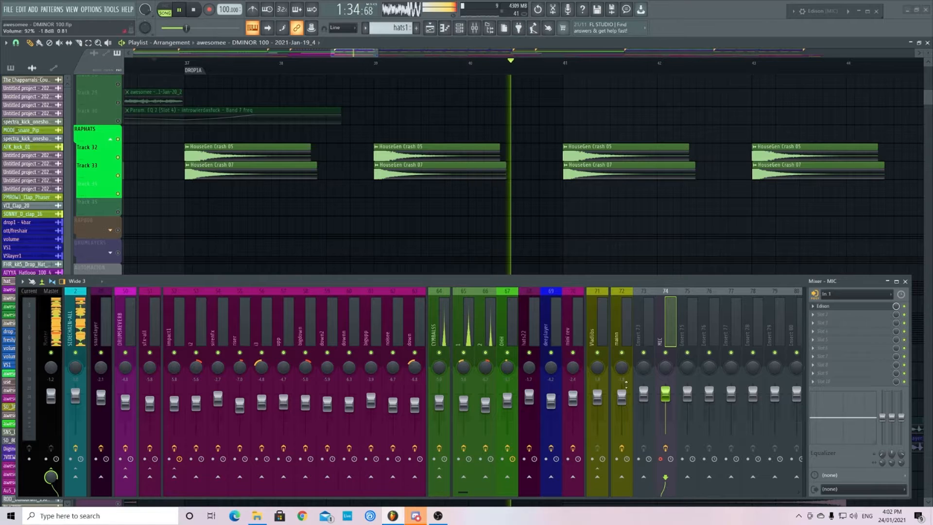
- Stop playback and unmute Track 66 with the DROPSUB pattern clips in the first drop
{"action": "scroll", "coordinate": [345, 228], "scroll_direction": "down", "scroll_amount": 6}
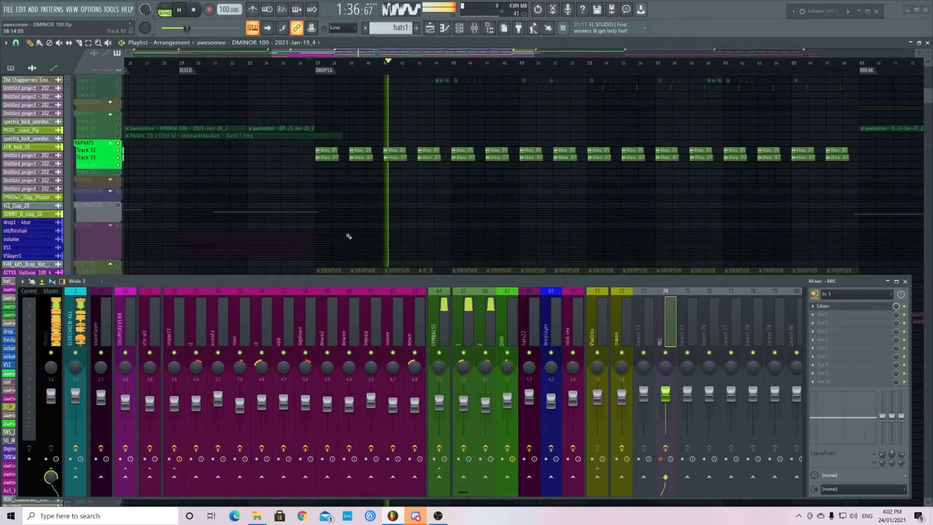
{"action": "scroll", "coordinate": [340, 228], "scroll_direction": "down", "scroll_amount": 10}
{"action": "key", "text": "space"}
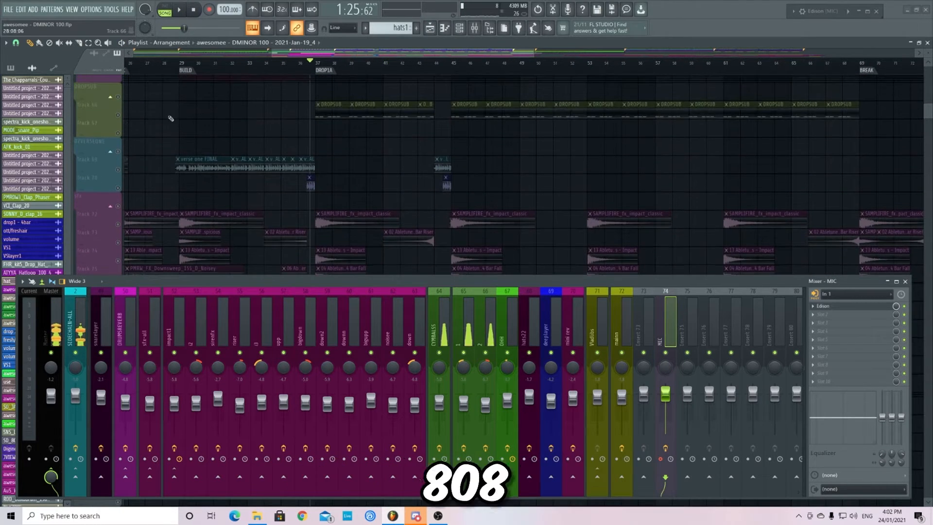
{"action": "left_click", "coordinate": [122, 116]}
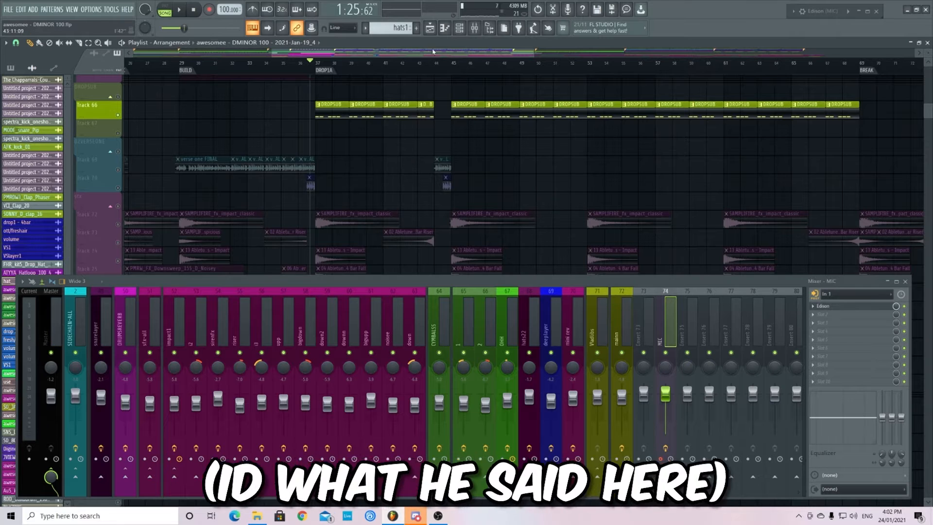
- Show the 808 channel group, then open the DROPSUB pattern to show its dropsub channel in the channel rack
{"action": "key", "text": "F6"}
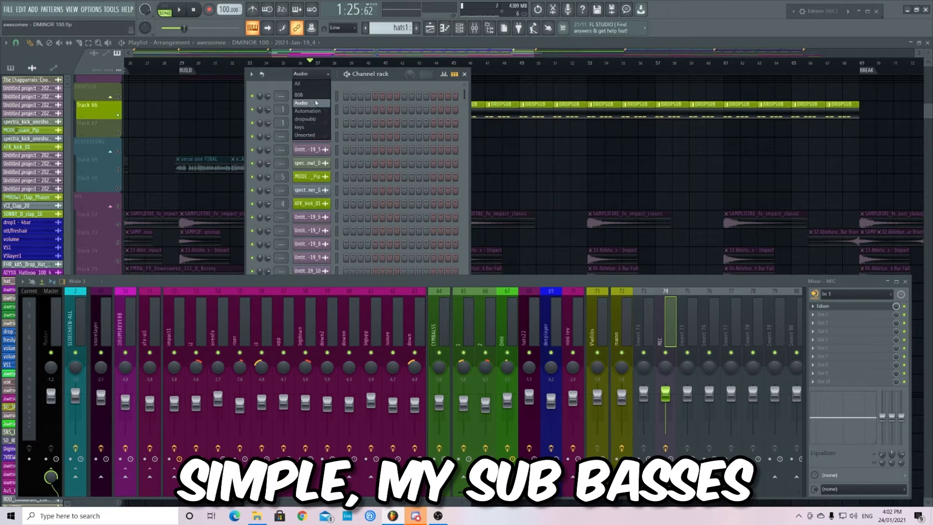
{"action": "left_click", "coordinate": [303, 94]}
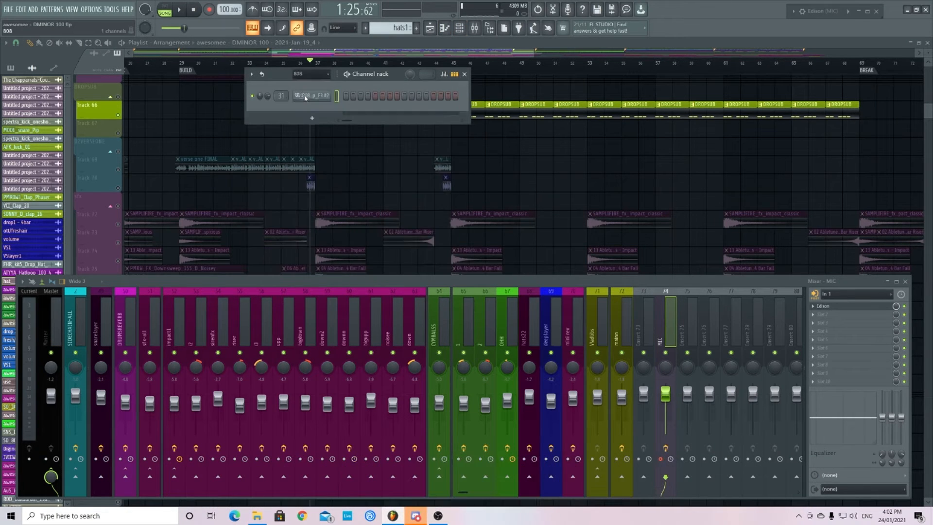
{"action": "double_click", "coordinate": [500, 111]}
{"action": "left_click", "coordinate": [464, 29]}
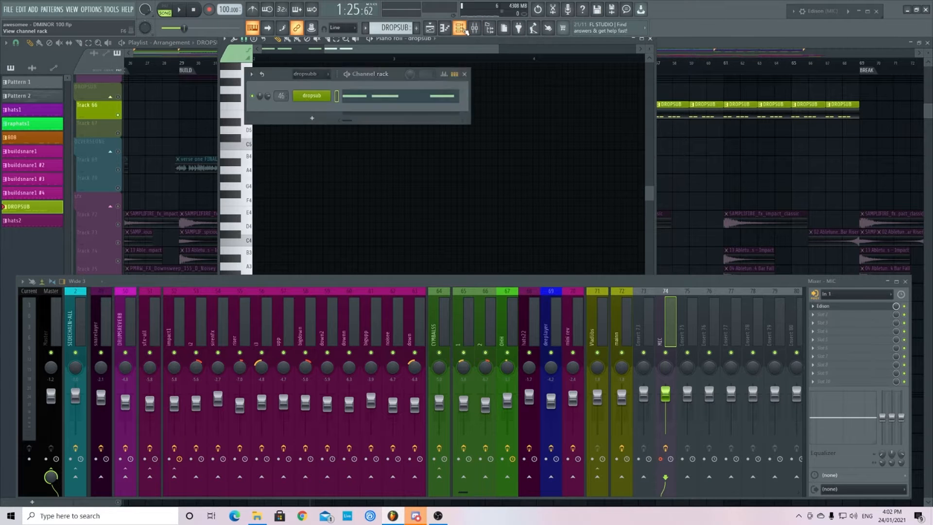
{"action": "left_click", "coordinate": [650, 38]}
- Play the drop with the DROPSUB layer, move the channel rack aside and show the SUBASS mixer tracks
{"action": "key", "text": "space"}
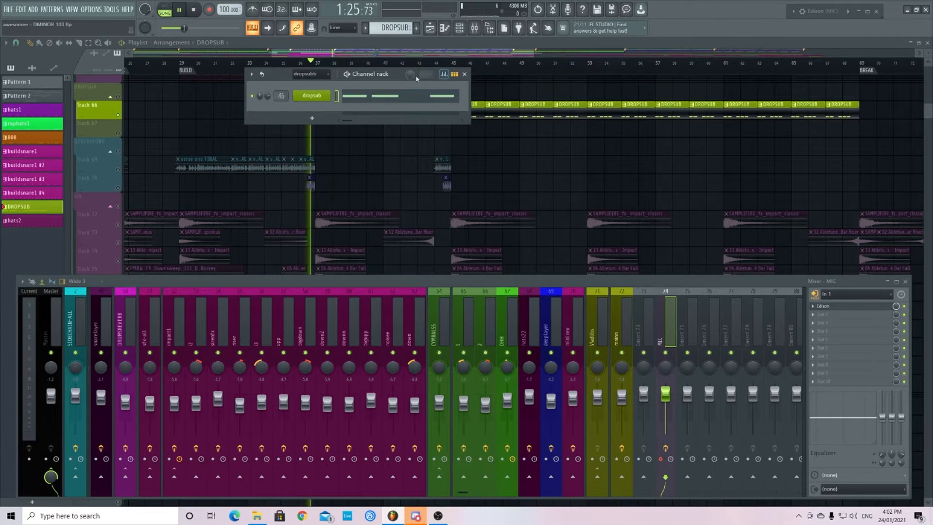
{"action": "left_click_drag", "start_coordinate": [277, 78], "coordinate": [137, 134]}
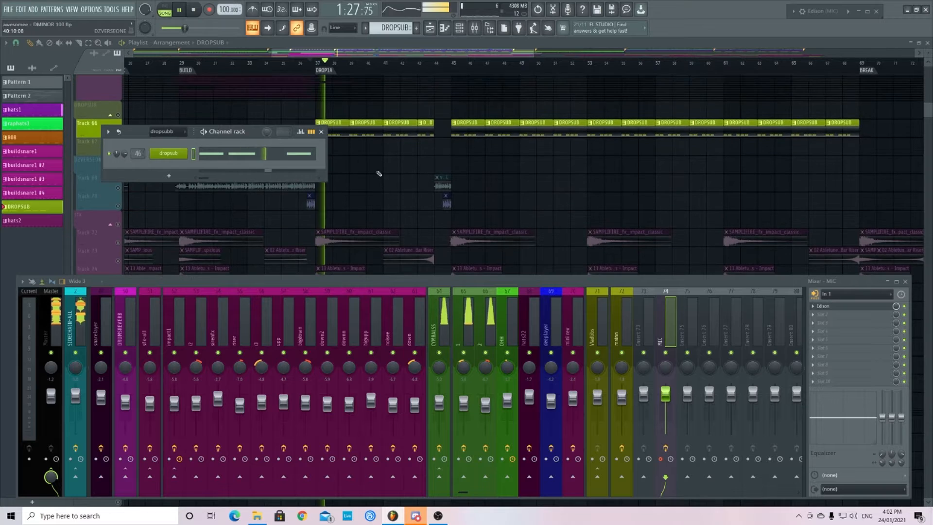
{"action": "scroll", "coordinate": [156, 102], "scroll_direction": "down", "scroll_amount": 1}
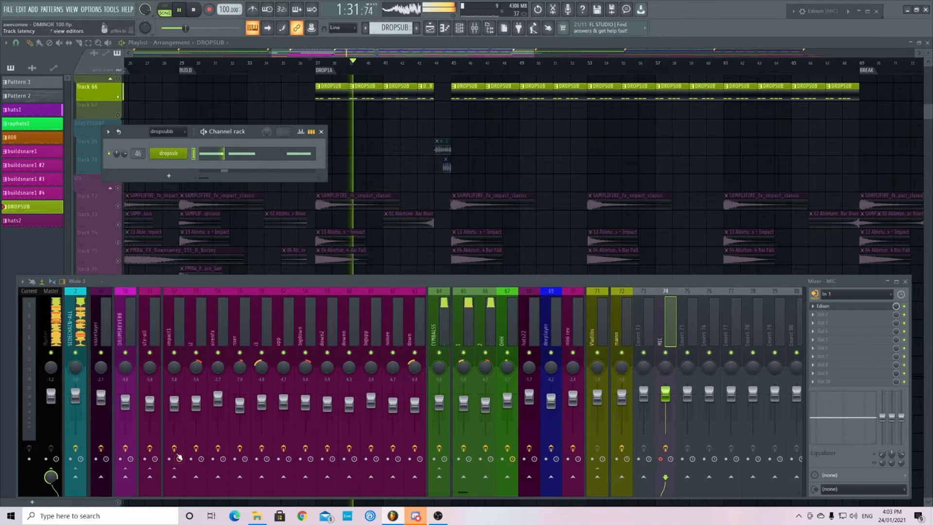
{"action": "left_click_drag", "start_coordinate": [460, 492], "coordinate": [321, 485]}
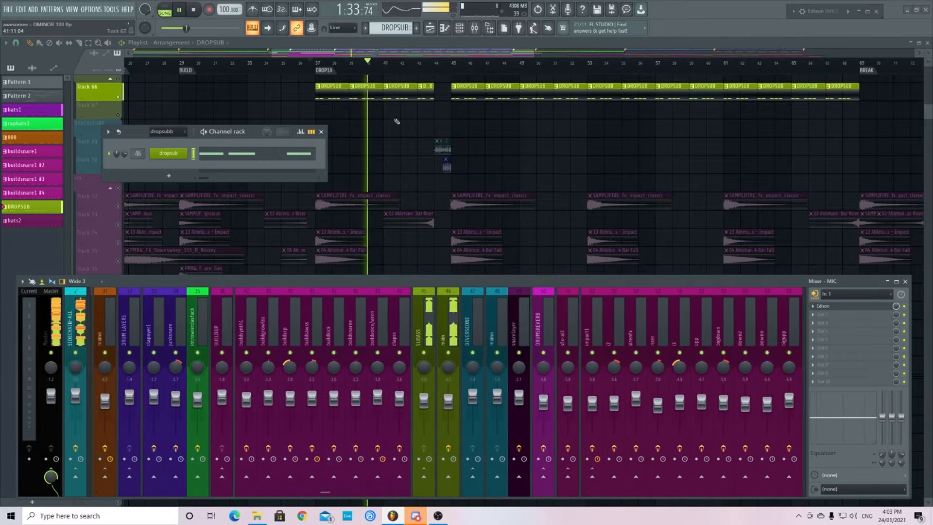
- Open the dropsub notes in the piano roll and examine the pattern's rhythm on D3
{"action": "left_click", "coordinate": [266, 153]}
{"action": "scroll", "coordinate": [366, 171], "scroll_direction": "down", "scroll_amount": 9}
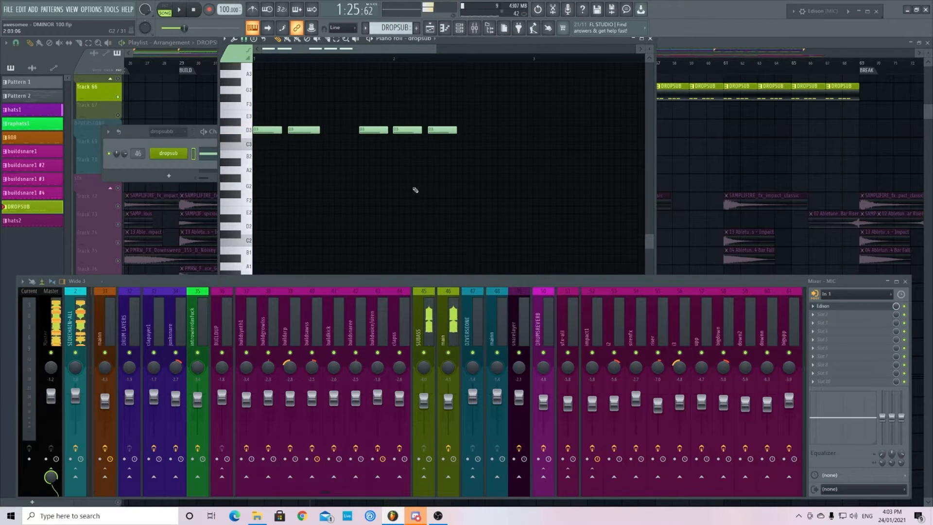
{"action": "scroll", "coordinate": [374, 162], "scroll_direction": "up", "scroll_amount": 5}
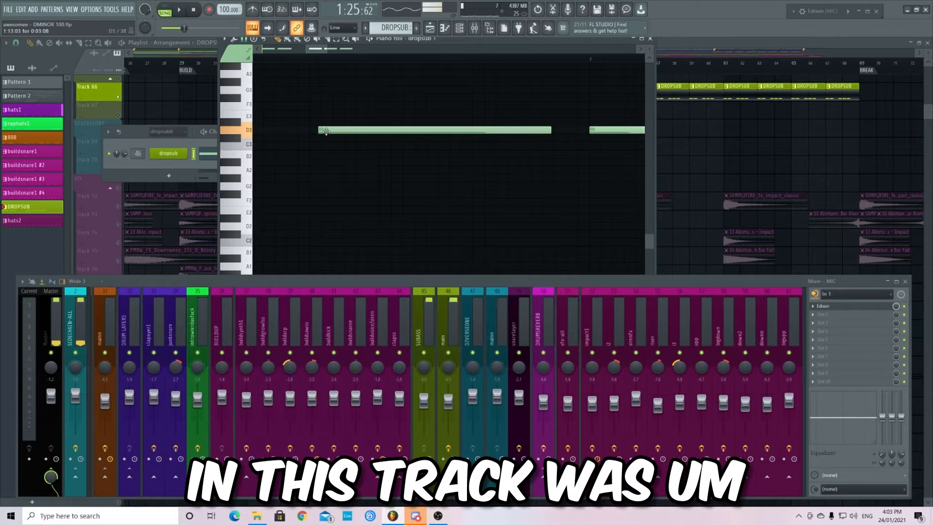
{"action": "scroll", "coordinate": [331, 146], "scroll_direction": "down", "scroll_amount": 5}
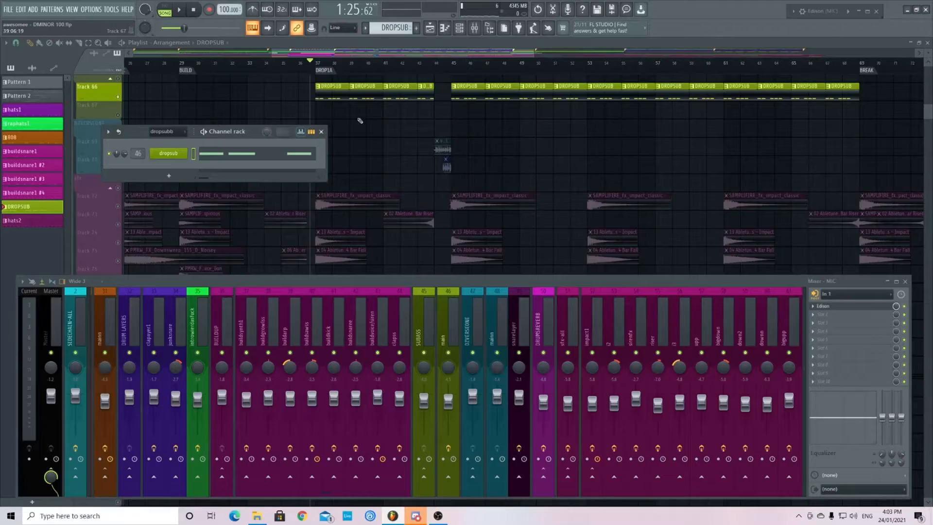
- Replay the drop to hear the DROPSUB groove with the other layers, close the channel rack and stop playback
{"action": "scroll", "coordinate": [332, 112], "scroll_direction": "up", "scroll_amount": 5}
{"action": "scroll", "coordinate": [374, 160], "scroll_direction": "up", "scroll_amount": 3}
{"action": "key", "text": "space"}
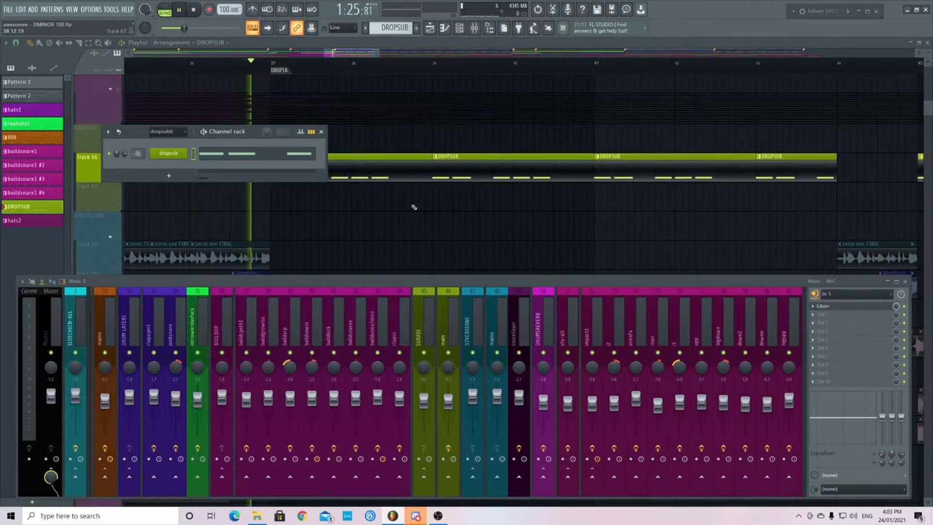
{"action": "scroll", "coordinate": [399, 194], "scroll_direction": "down", "scroll_amount": 3}
{"action": "left_click", "coordinate": [321, 131]}
{"action": "scroll", "coordinate": [318, 138], "scroll_direction": "up", "scroll_amount": 1}
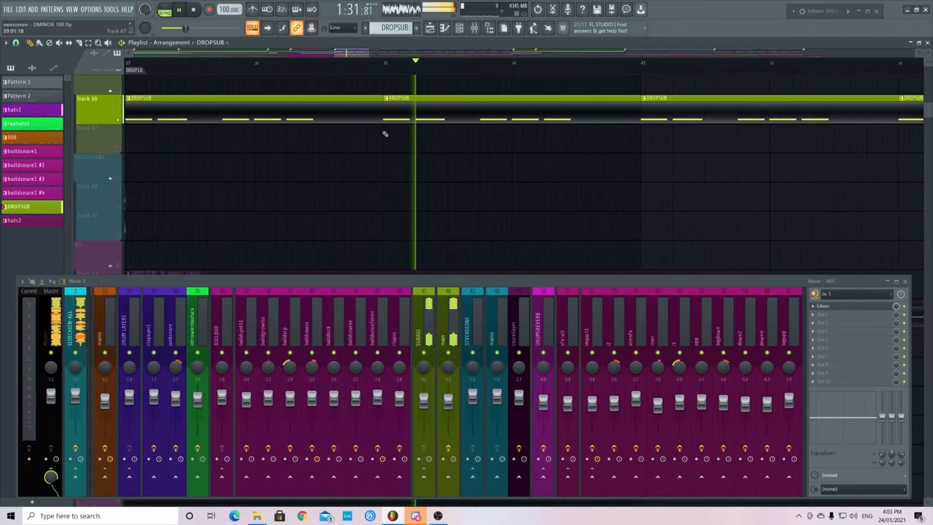
{"action": "scroll", "coordinate": [417, 165], "scroll_direction": "up", "scroll_amount": 1}
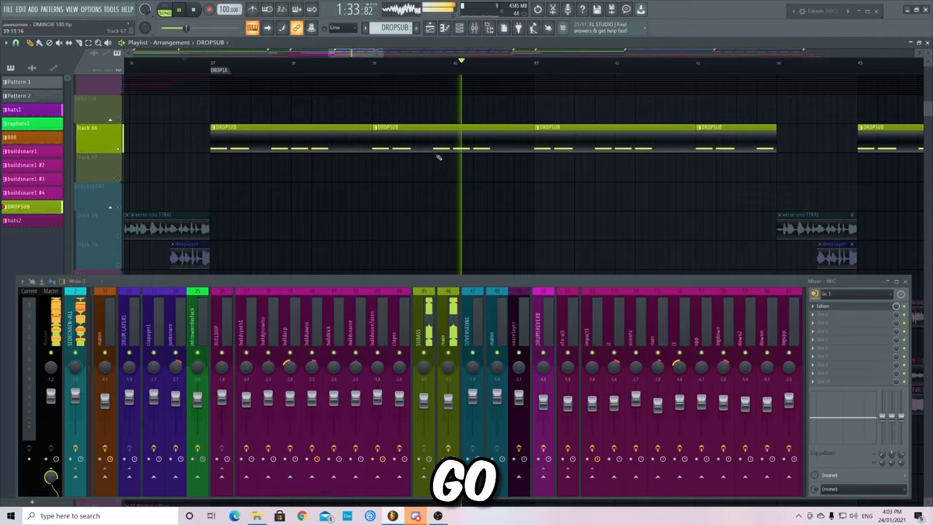
{"action": "key", "text": "space"}
{"action": "scroll", "coordinate": [503, 191], "scroll_direction": "down", "scroll_amount": 2}
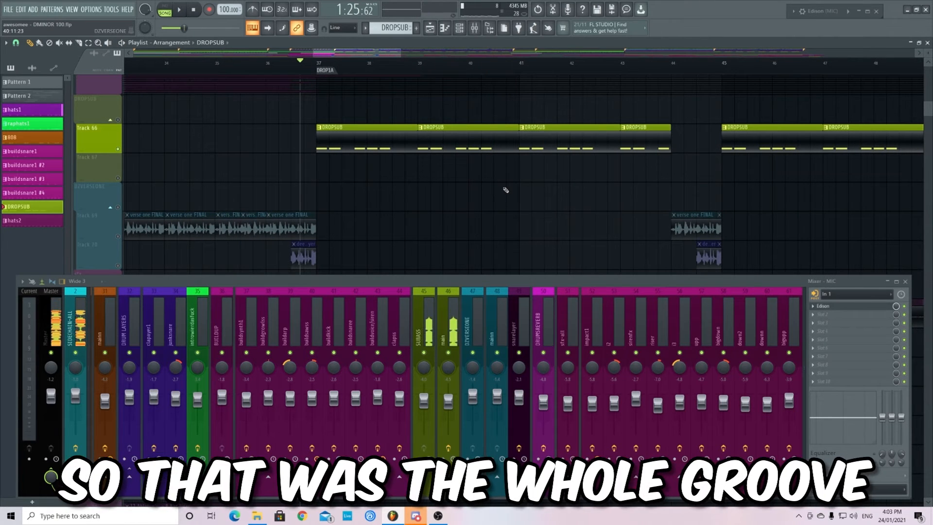
- Unmute the sfx group's impact, fall and riser clips on Tracks 72 to 80
{"action": "scroll", "coordinate": [504, 191], "scroll_direction": "down", "scroll_amount": 6}
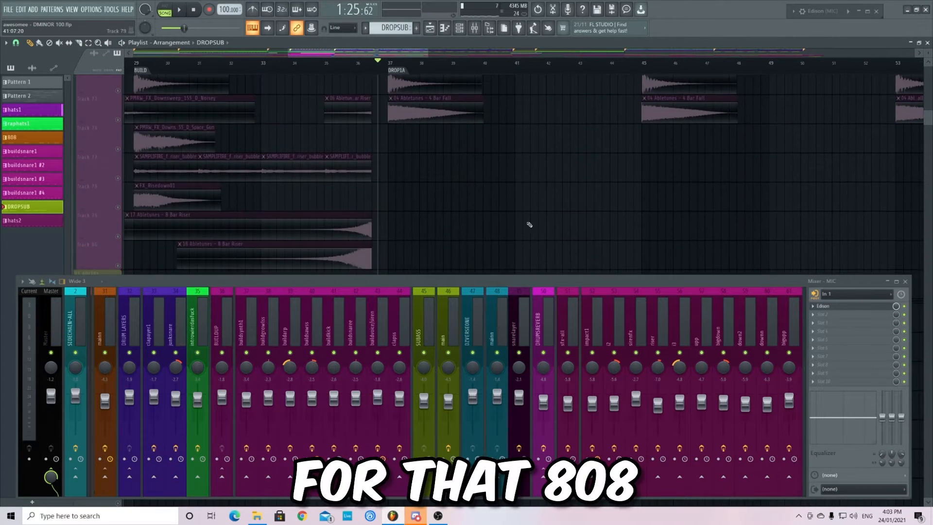
{"action": "left_click", "coordinate": [118, 90]}
{"action": "scroll", "coordinate": [118, 185], "scroll_direction": "down", "scroll_amount": 1}
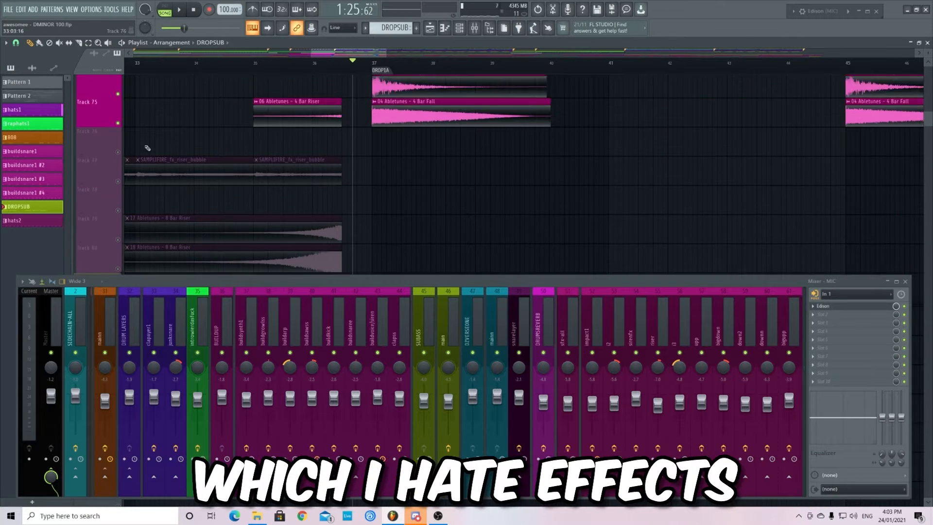
{"action": "left_click", "coordinate": [118, 207]}
{"action": "left_click", "coordinate": [117, 178]}
{"action": "left_click", "coordinate": [118, 148]}
{"action": "left_click", "coordinate": [117, 120]}
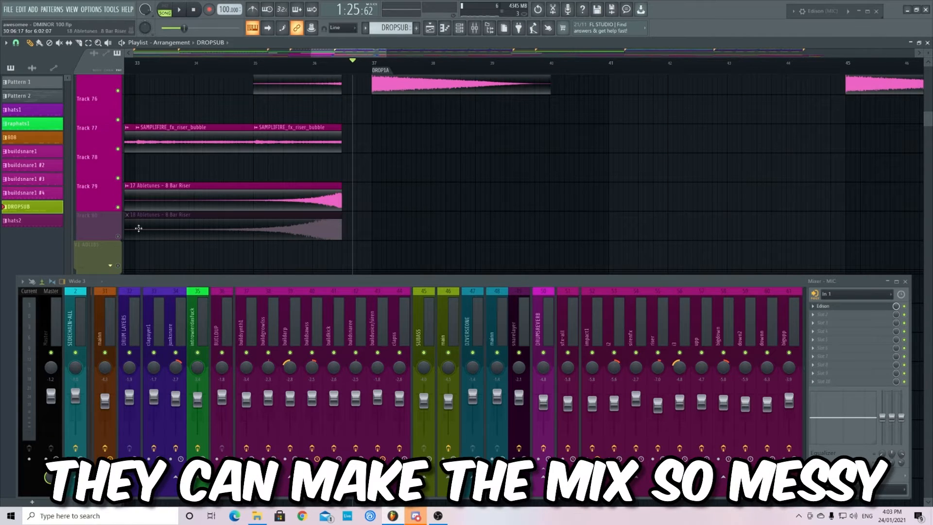
{"action": "left_click", "coordinate": [118, 236]}
{"action": "scroll", "coordinate": [185, 190], "scroll_direction": "up", "scroll_amount": 5}
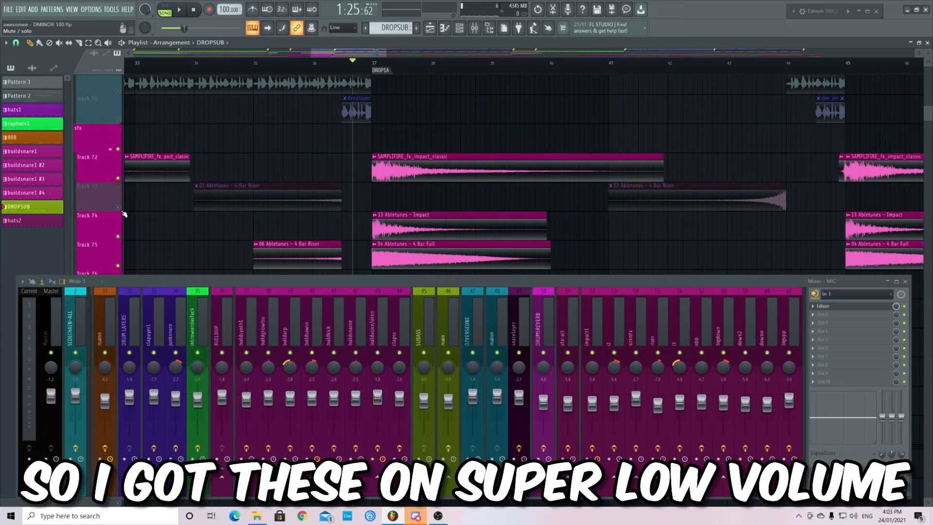
- Play the drop, select the sfx mixer tracks from sfx-all to down plus the reverse noise track, and slightly lower their volumes together
{"action": "key", "text": "space"}
{"action": "left_click_drag", "start_coordinate": [325, 494], "coordinate": [410, 494]}
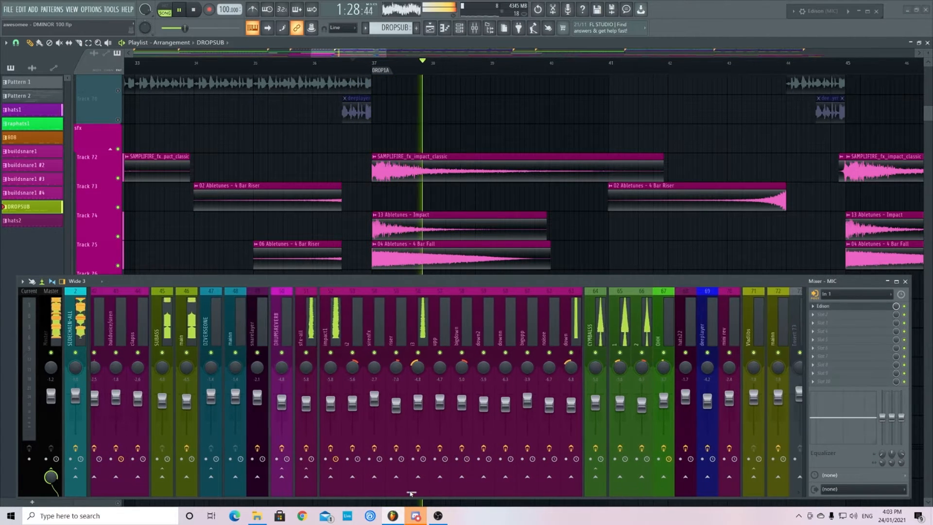
{"action": "left_click_drag", "start_coordinate": [305, 323], "coordinate": [567, 328]}
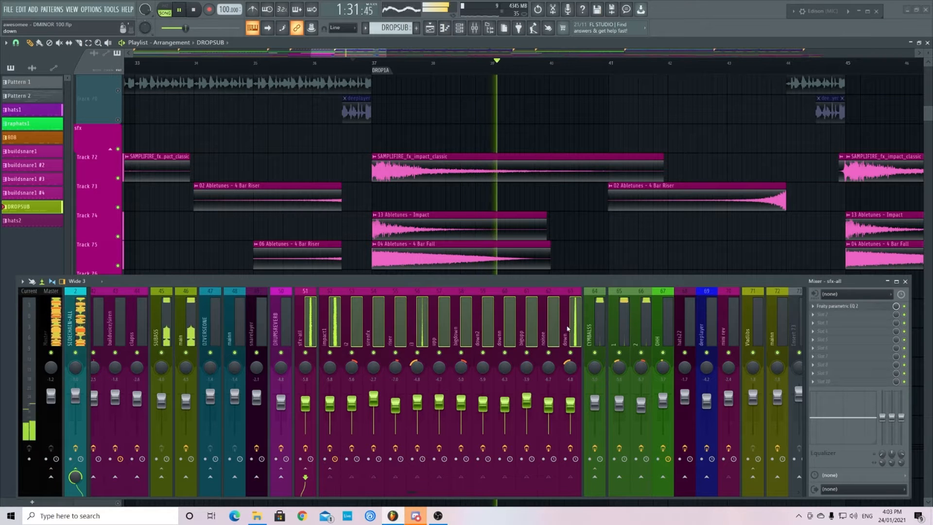
{"action": "left_click", "coordinate": [728, 314], "text": "ctrl+shift"}
{"action": "left_click_drag", "start_coordinate": [548, 404], "coordinate": [548, 406]}
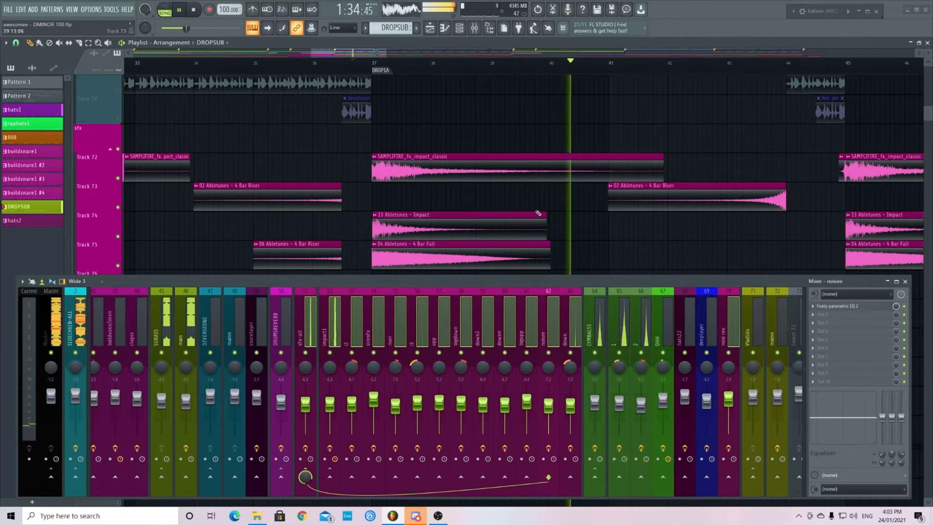
- Save the project without marking the Fruity Convolver and Edison plugins for removal, and dismiss the plugin data dialog
{"action": "scroll", "coordinate": [222, 68], "scroll_direction": "down", "scroll_amount": 1}
{"action": "left_click", "coordinate": [9, 9]}
{"action": "left_click", "coordinate": [25, 49]}
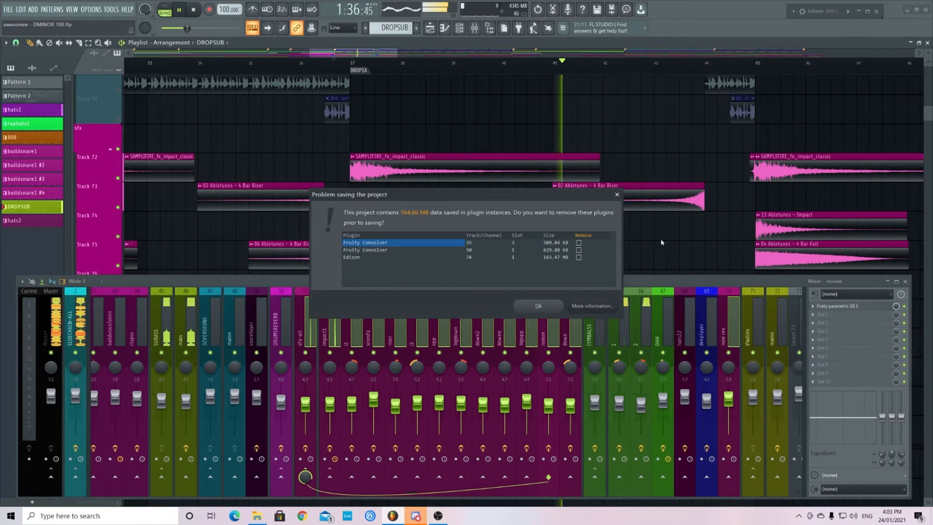
{"action": "left_click", "coordinate": [617, 195]}
- Play through the effects, then stop and unmute the DROPLAYERS group with its clips on Tracks 21 and 22
{"action": "scroll", "coordinate": [297, 222], "scroll_direction": "down", "scroll_amount": 6}
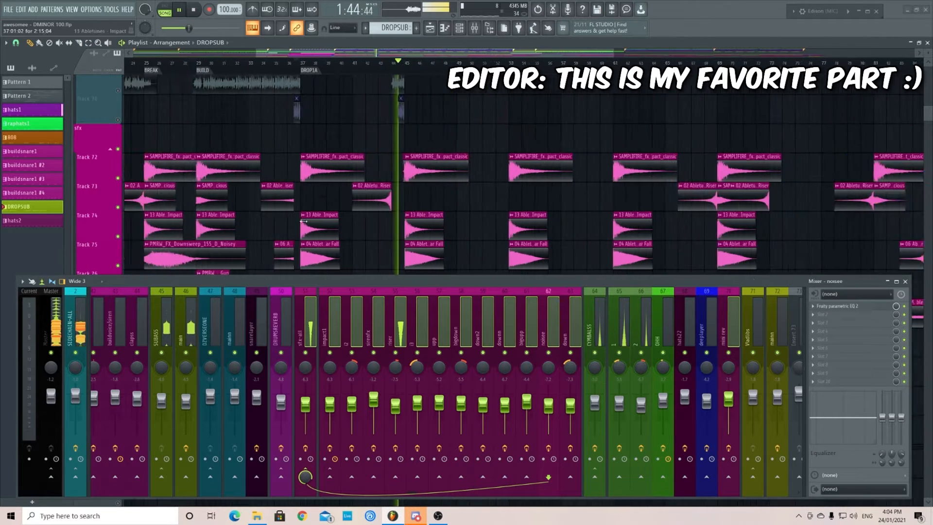
{"action": "scroll", "coordinate": [363, 222], "scroll_direction": "down", "scroll_amount": 3}
{"action": "scroll", "coordinate": [368, 225], "scroll_direction": "down", "scroll_amount": 2}
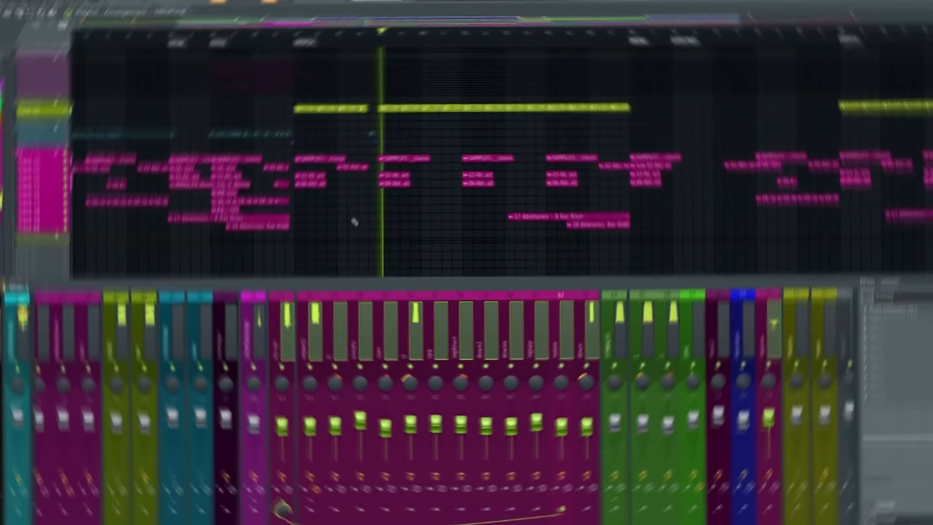
{"action": "scroll", "coordinate": [368, 225], "scroll_direction": "up", "scroll_amount": 3}
{"action": "scroll", "coordinate": [370, 225], "scroll_direction": "up", "scroll_amount": 6}
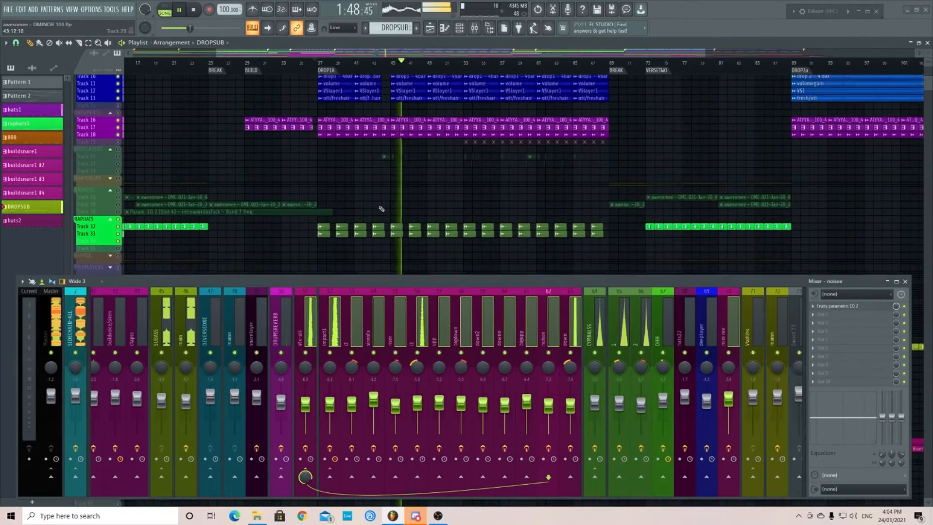
{"action": "scroll", "coordinate": [410, 226], "scroll_direction": "up", "scroll_amount": 6}
{"action": "left_click", "coordinate": [119, 141]}
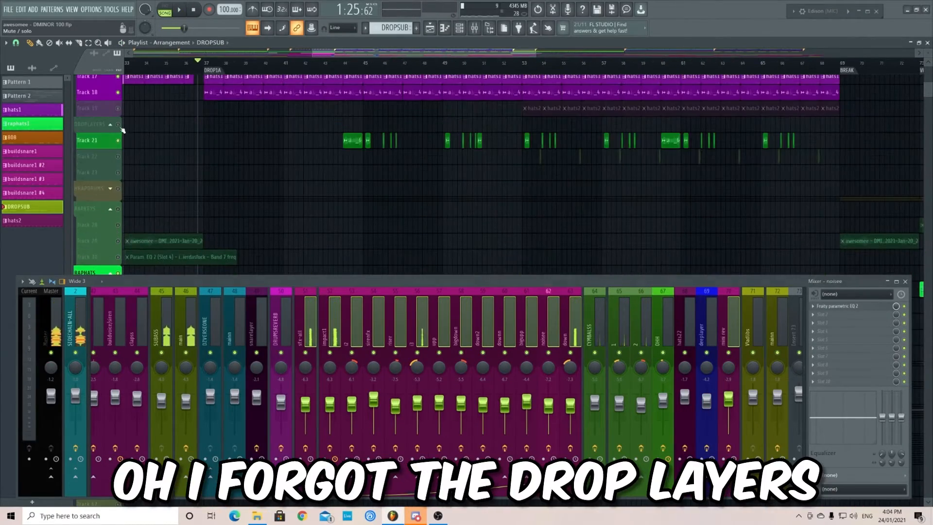
{"action": "left_click", "coordinate": [119, 126]}
{"action": "left_click", "coordinate": [119, 157]}
- Play the drop with the DROPLAYERS clips and unmute the DZVERSEONE vocal clips on Tracks 69 and 70
{"action": "scroll", "coordinate": [333, 202], "scroll_direction": "down", "scroll_amount": 2}
{"action": "scroll", "coordinate": [348, 105], "scroll_direction": "down", "scroll_amount": 2}
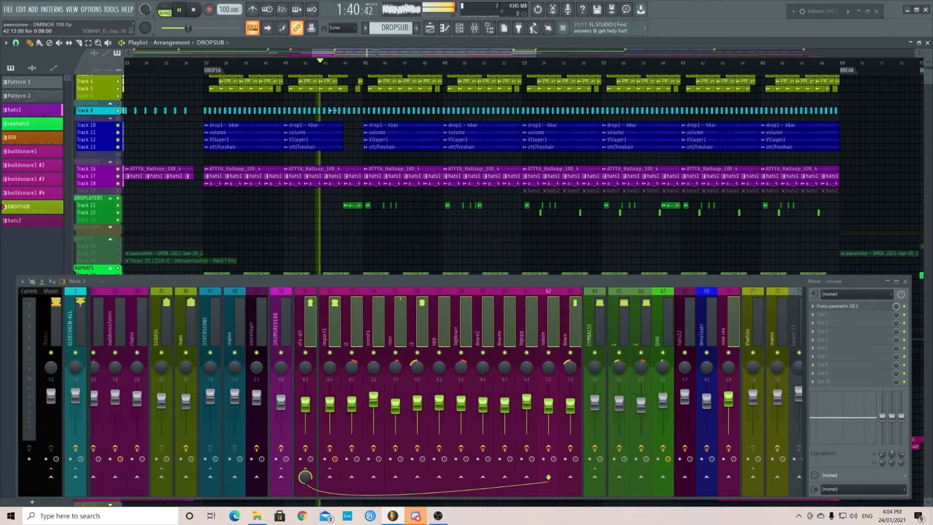
{"action": "scroll", "coordinate": [357, 195], "scroll_direction": "up", "scroll_amount": 7}
{"action": "scroll", "coordinate": [318, 228], "scroll_direction": "down", "scroll_amount": 12}
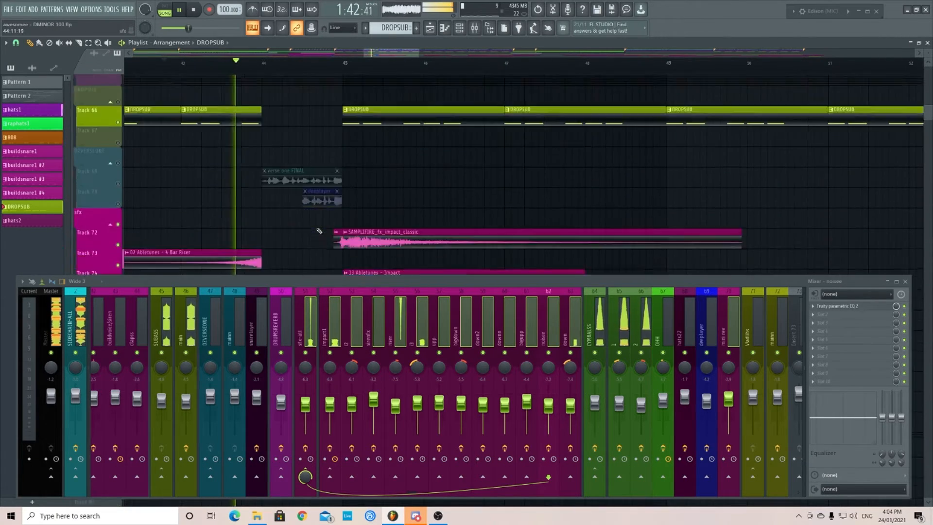
{"action": "scroll", "coordinate": [320, 231], "scroll_direction": "down", "scroll_amount": 2}
{"action": "scroll", "coordinate": [302, 186], "scroll_direction": "down", "scroll_amount": 2}
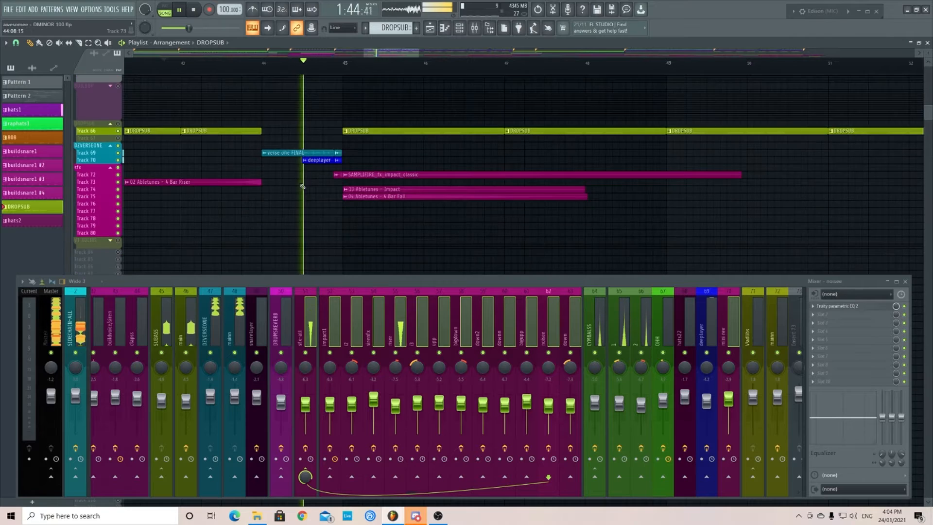
{"action": "scroll", "coordinate": [306, 192], "scroll_direction": "up", "scroll_amount": 10}
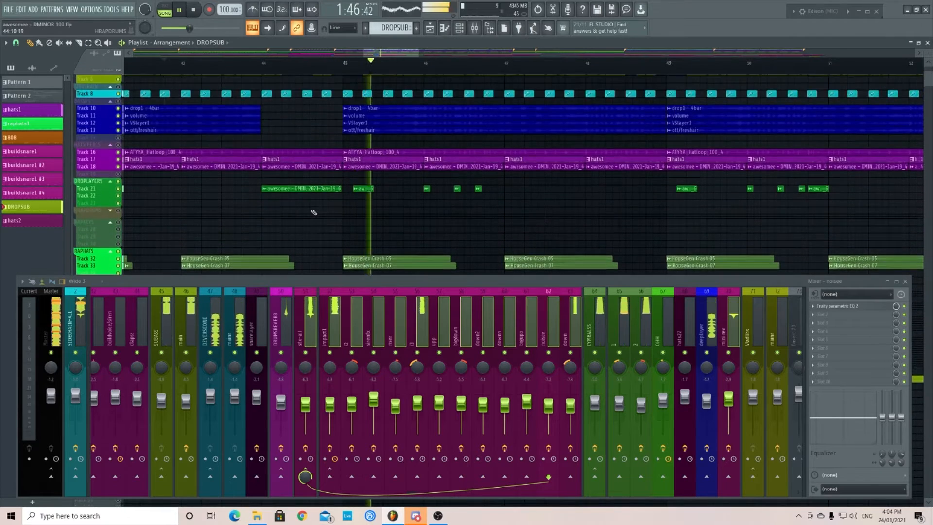
- Stop playback and audition the first drop-layer loop clip on Track 21 on its own
{"action": "key", "text": "space"}
{"action": "scroll", "coordinate": [309, 201], "scroll_direction": "up", "scroll_amount": 4}
{"action": "scroll", "coordinate": [287, 196], "scroll_direction": "up", "scroll_amount": 3}
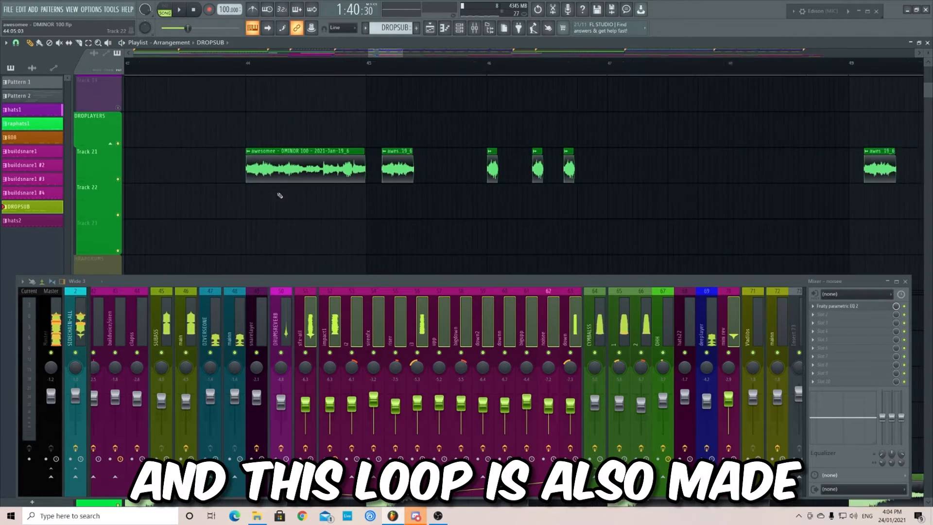
{"action": "right_click", "coordinate": [242, 165], "text": "alt"}
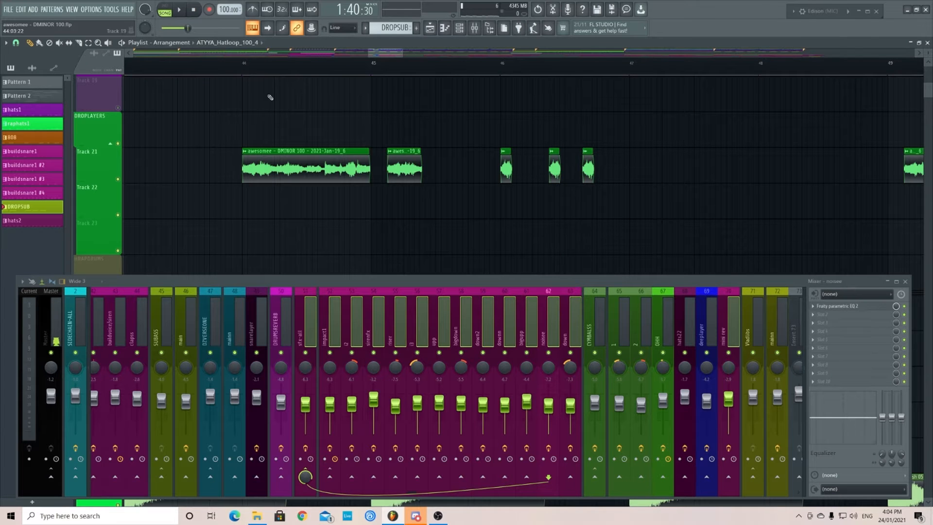
- Play the drop with its verse-one vocal clips and follow the vocal and sfx tracks across the whole arrangement
{"action": "scroll", "coordinate": [261, 195], "scroll_direction": "down", "scroll_amount": 15}
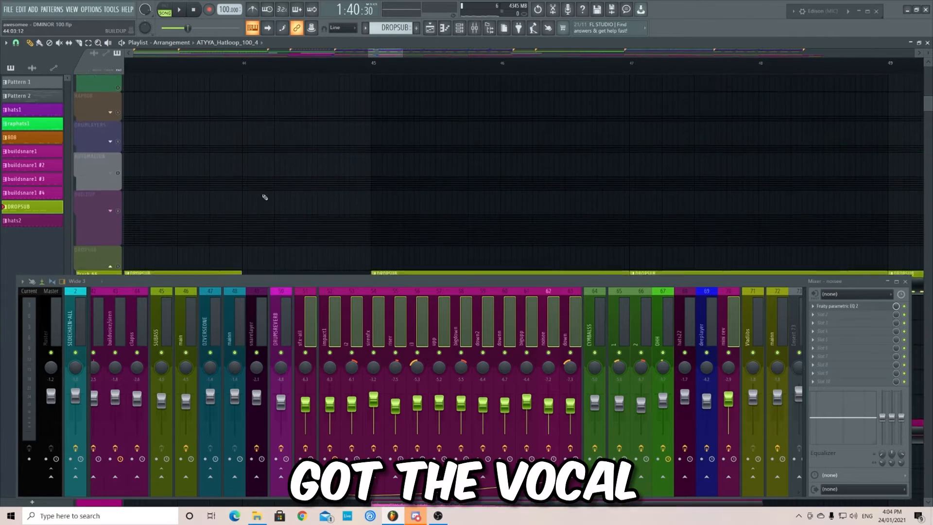
{"action": "key", "text": "space"}
{"action": "scroll", "coordinate": [267, 194], "scroll_direction": "down", "scroll_amount": 5}
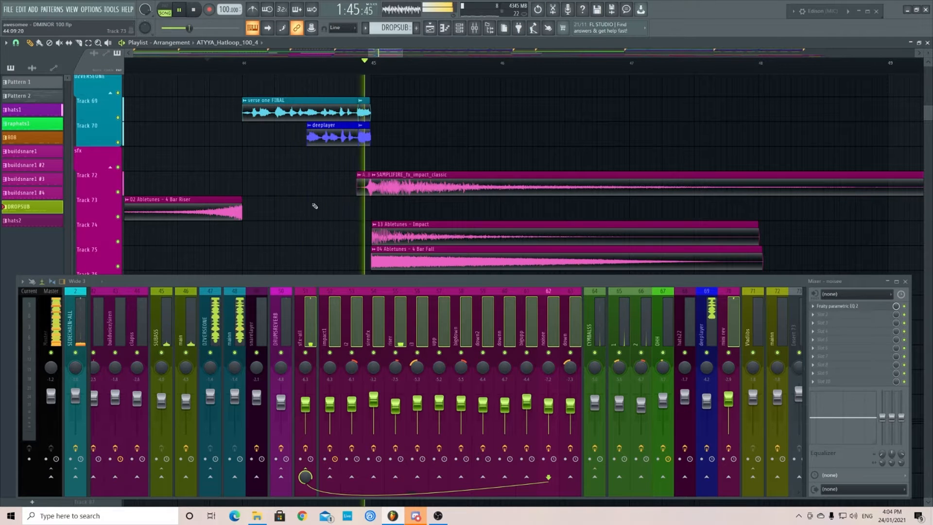
{"action": "scroll", "coordinate": [291, 215], "scroll_direction": "down", "scroll_amount": 3}
{"action": "scroll", "coordinate": [289, 215], "scroll_direction": "down", "scroll_amount": 3}
{"action": "scroll", "coordinate": [272, 242], "scroll_direction": "down", "scroll_amount": 5}
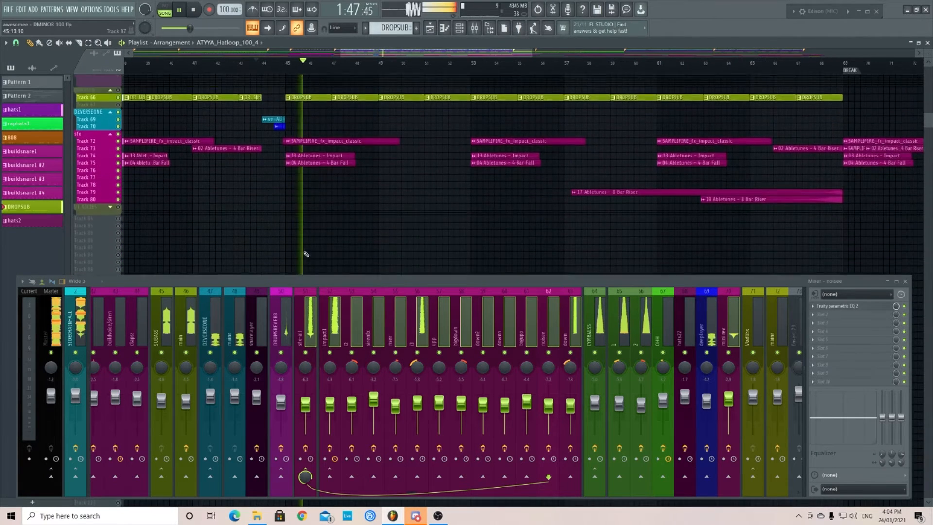
{"action": "scroll", "coordinate": [337, 217], "scroll_direction": "down", "scroll_amount": 3}
{"action": "scroll", "coordinate": [337, 217], "scroll_direction": "up", "scroll_amount": 5}
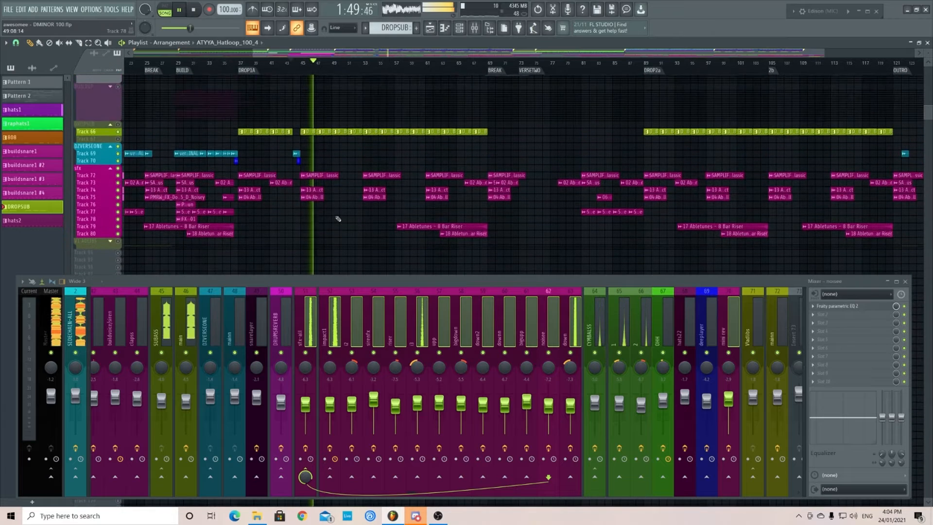
{"action": "scroll", "coordinate": [340, 235], "scroll_direction": "down", "scroll_amount": 1}
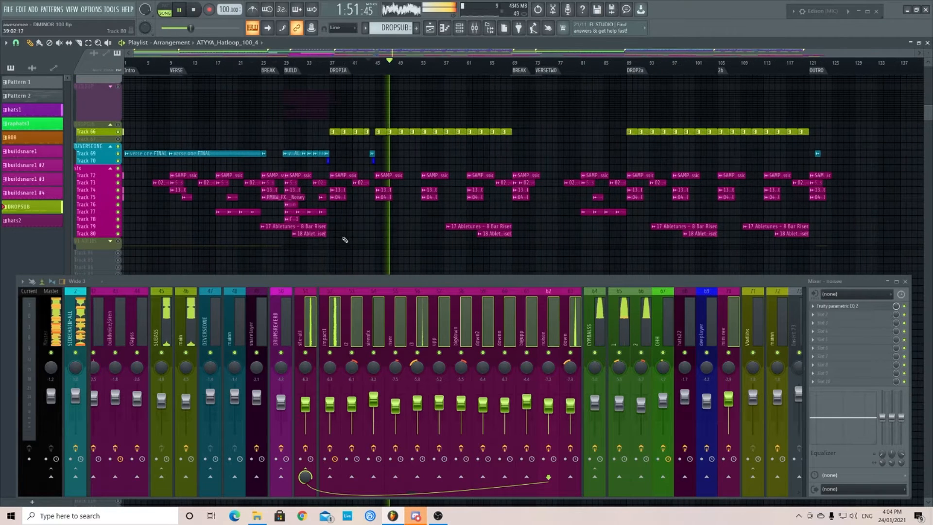
{"action": "left_click_drag", "start_coordinate": [410, 492], "coordinate": [335, 493]}
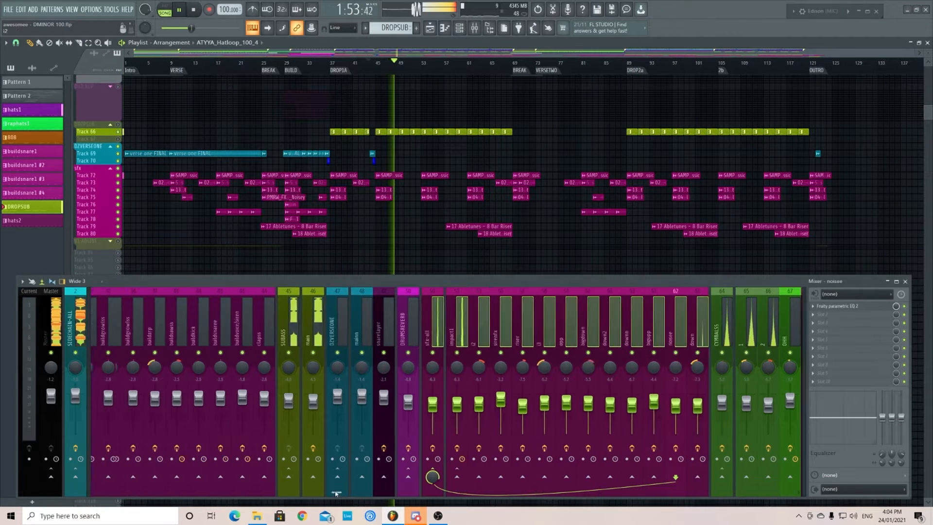
{"action": "key", "text": "space"}
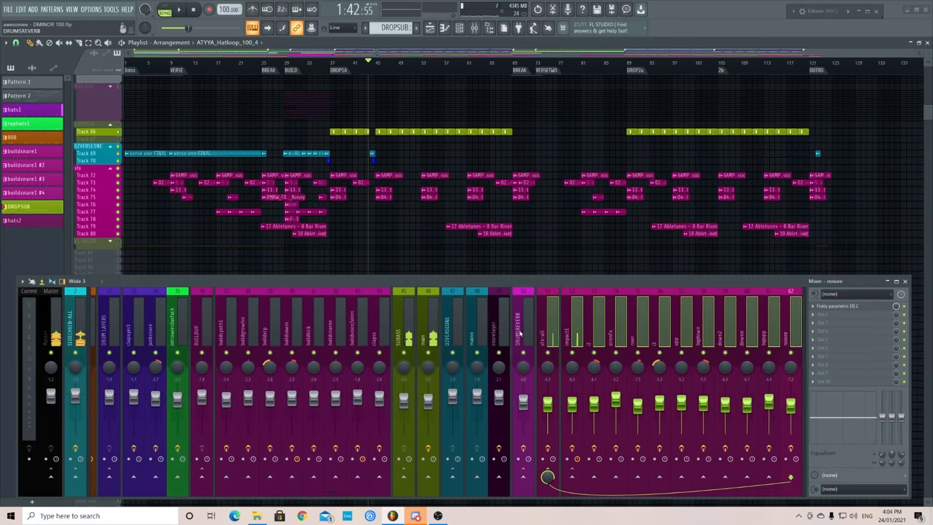
- Select the sfx-all mixer track and examine the drop's bass, hat and drop-layer clips in the arrangement
{"action": "left_click", "coordinate": [548, 319]}
{"action": "scroll", "coordinate": [446, 242], "scroll_direction": "up", "scroll_amount": 5}
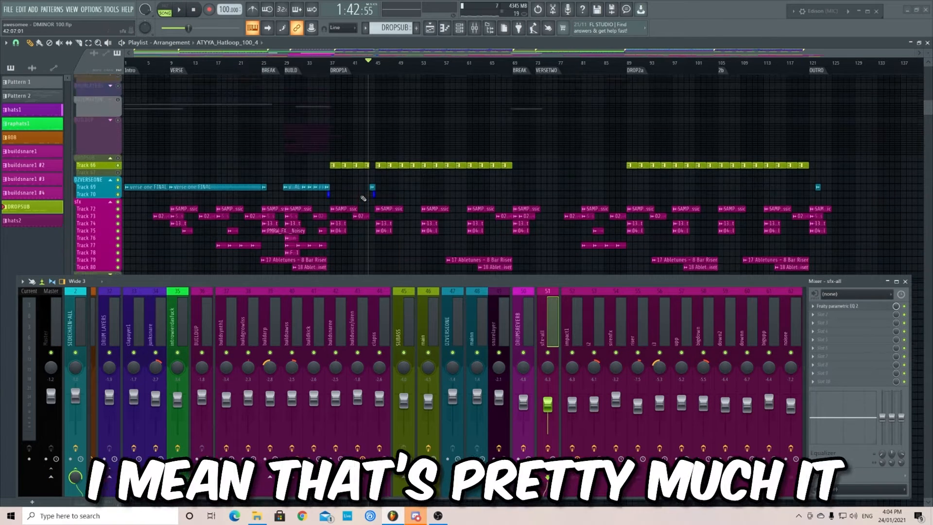
{"action": "scroll", "coordinate": [443, 241], "scroll_direction": "up", "scroll_amount": 5}
{"action": "scroll", "coordinate": [423, 209], "scroll_direction": "up", "scroll_amount": 2}
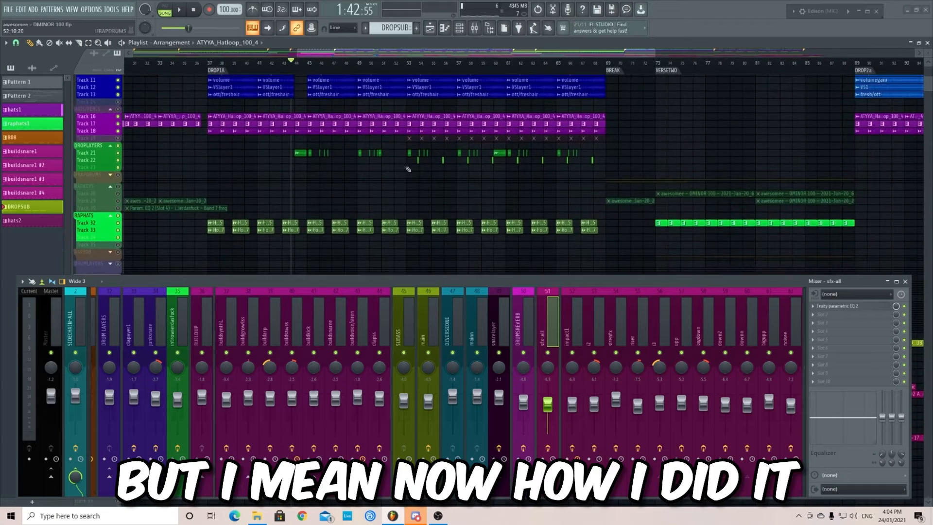
{"action": "scroll", "coordinate": [350, 155], "scroll_direction": "up", "scroll_amount": 3}
{"action": "scroll", "coordinate": [340, 180], "scroll_direction": "up", "scroll_amount": 1}
{"action": "scroll", "coordinate": [335, 191], "scroll_direction": "down", "scroll_amount": 5}
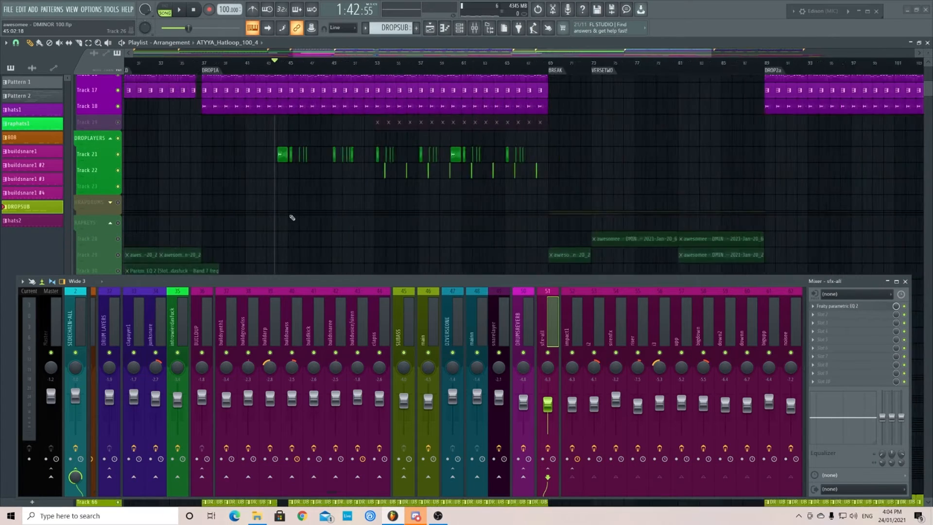
{"action": "scroll", "coordinate": [361, 207], "scroll_direction": "down", "scroll_amount": 2}
- Show the keys channels in the channel rack and open the Arcade instrument's kit browser
{"action": "left_click", "coordinate": [459, 28]}
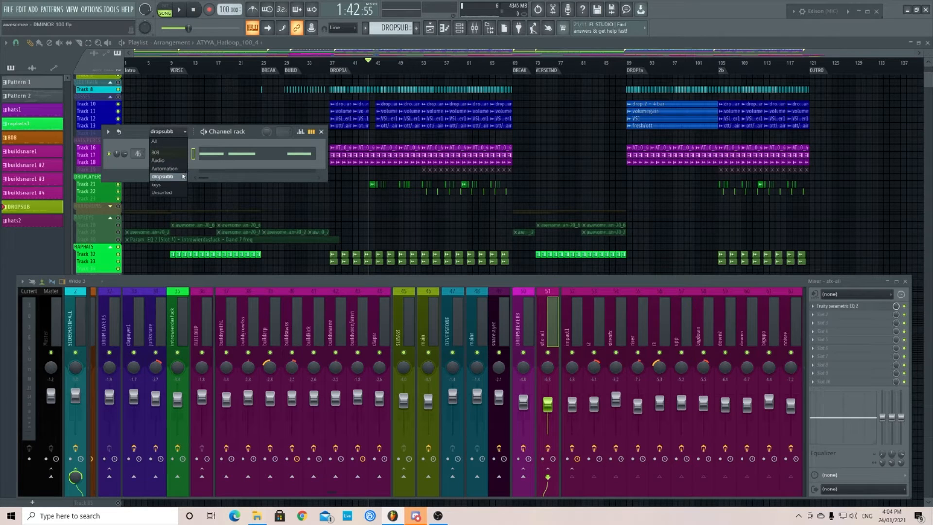
{"action": "left_click", "coordinate": [156, 185]}
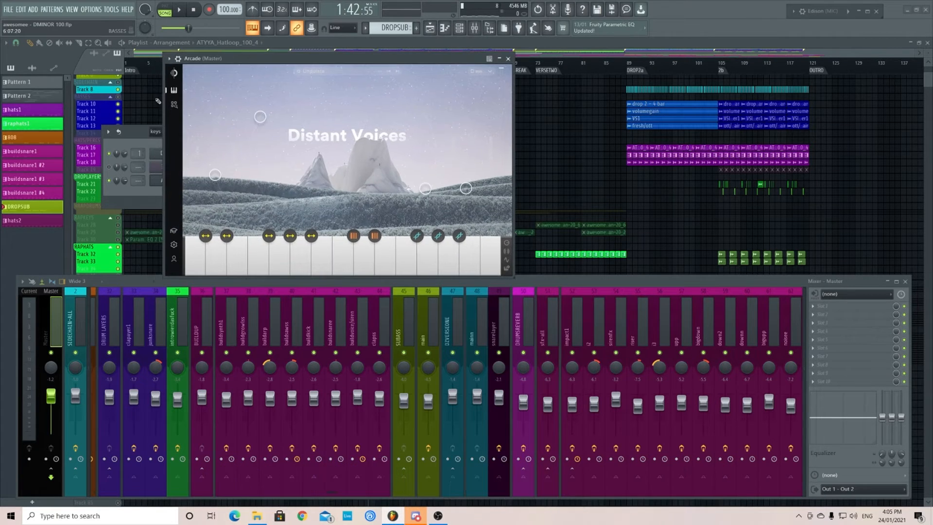
{"action": "left_click", "coordinate": [174, 102]}
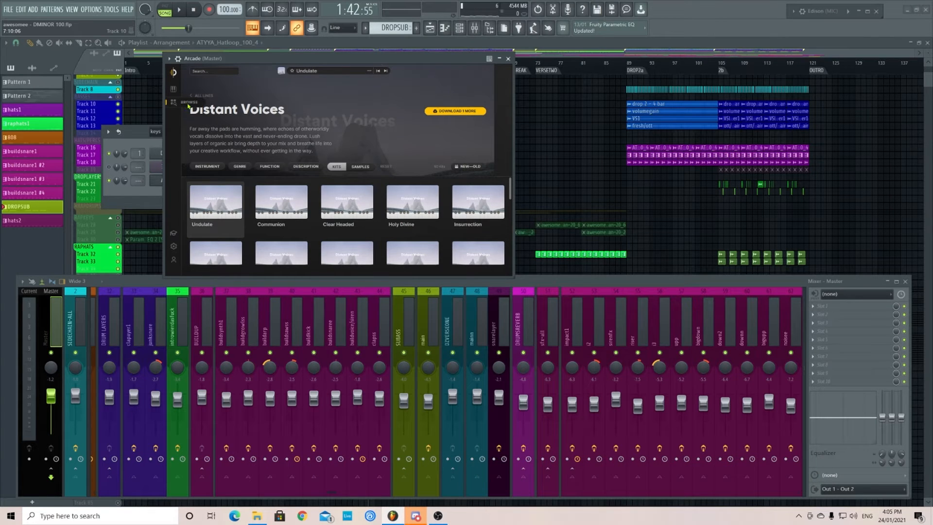
- Browse Arcade's feed and lines of kits, and open the Poolside line
{"action": "scroll", "coordinate": [255, 199], "scroll_direction": "down", "scroll_amount": 1}
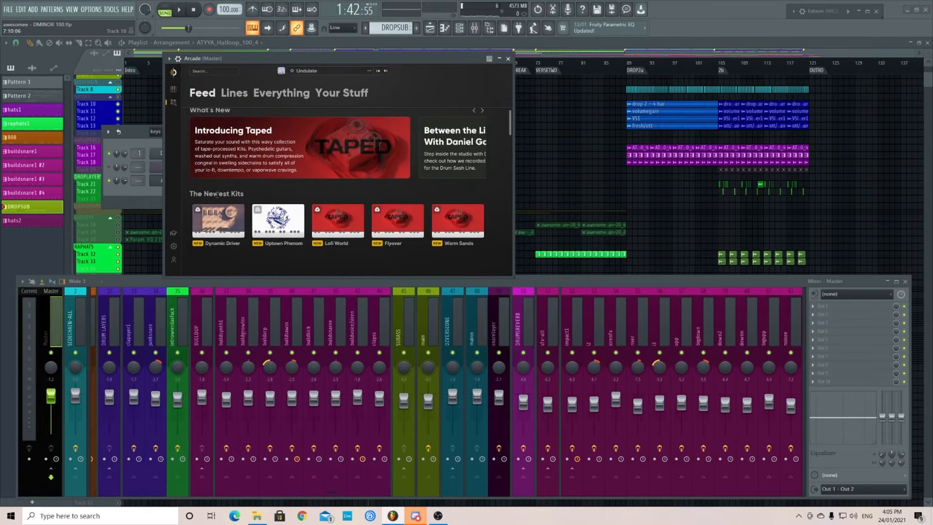
{"action": "scroll", "coordinate": [217, 194], "scroll_direction": "down", "scroll_amount": 5}
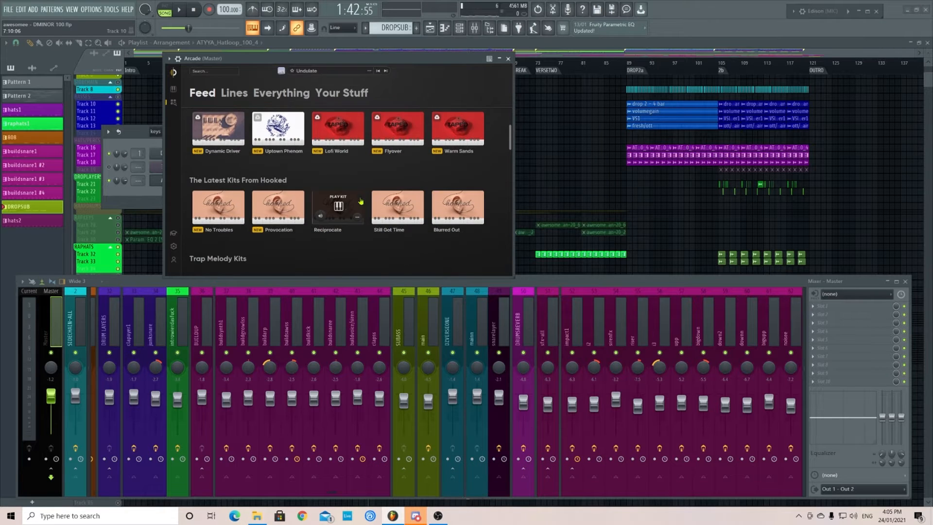
{"action": "scroll", "coordinate": [361, 201], "scroll_direction": "down", "scroll_amount": 8}
{"action": "scroll", "coordinate": [220, 156], "scroll_direction": "up", "scroll_amount": 2}
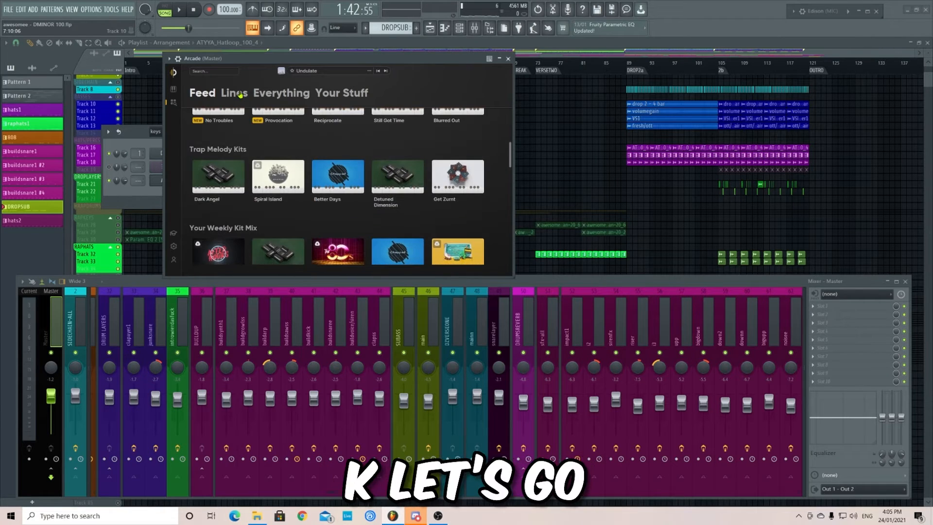
{"action": "left_click", "coordinate": [235, 93]}
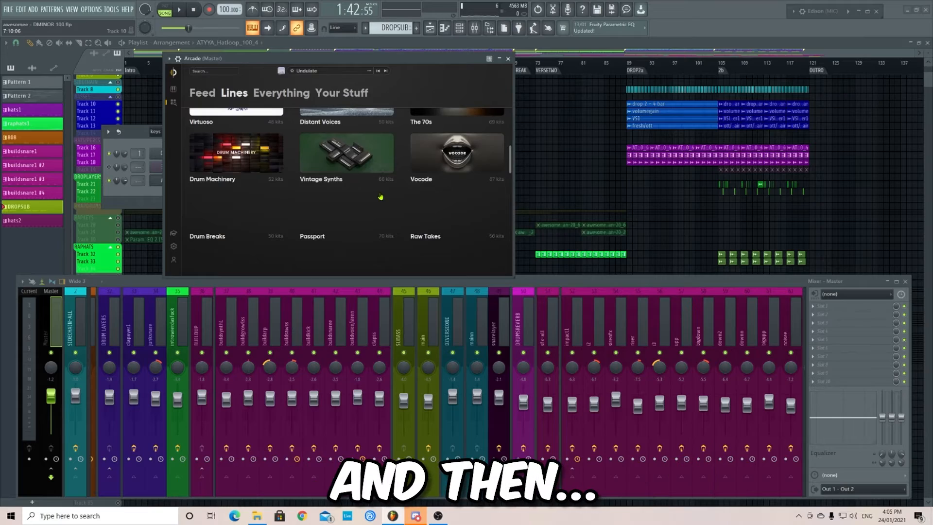
{"action": "scroll", "coordinate": [381, 196], "scroll_direction": "down", "scroll_amount": 2}
{"action": "left_click", "coordinate": [430, 216]}
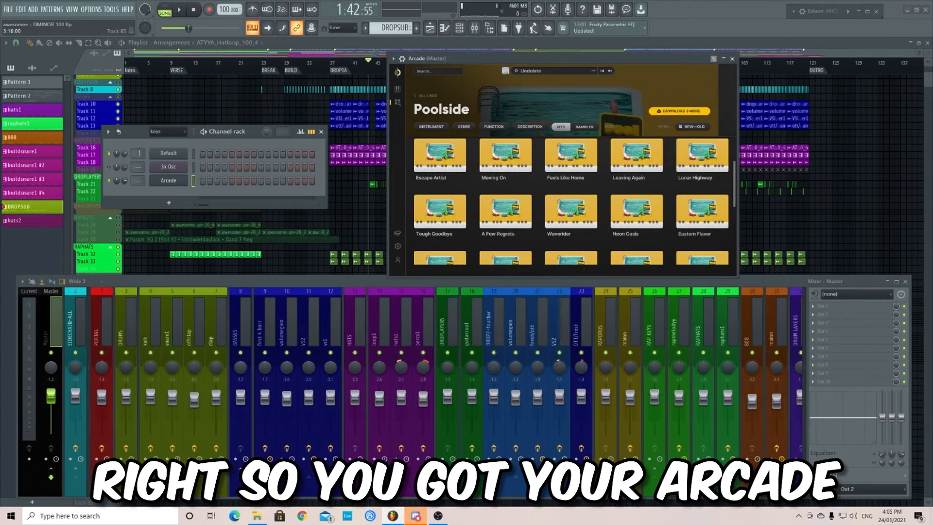
- Name mixer insert 76 arcade and route the Arcade channel to the PORTAL mixer track
{"action": "left_click_drag", "start_coordinate": [197, 495], "coordinate": [509, 508]}
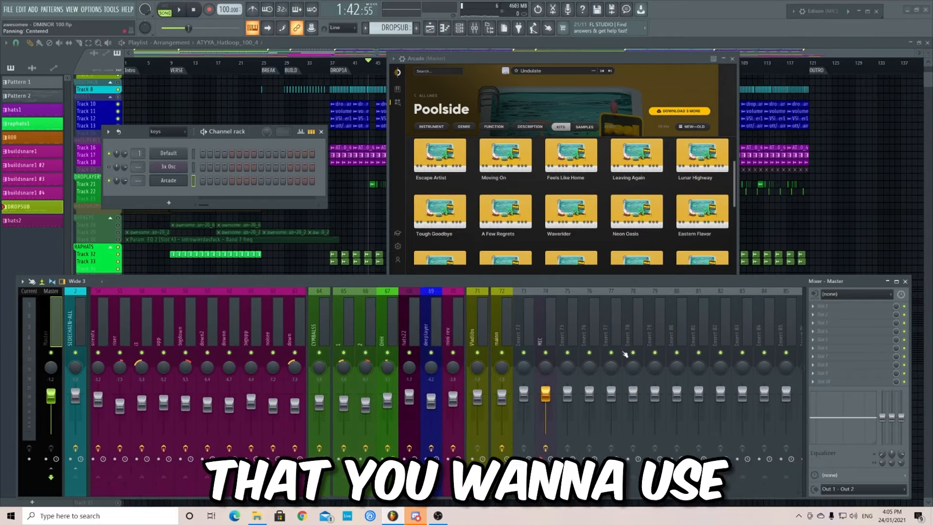
{"action": "right_click", "coordinate": [597, 318]}
{"action": "left_click", "coordinate": [633, 280]}
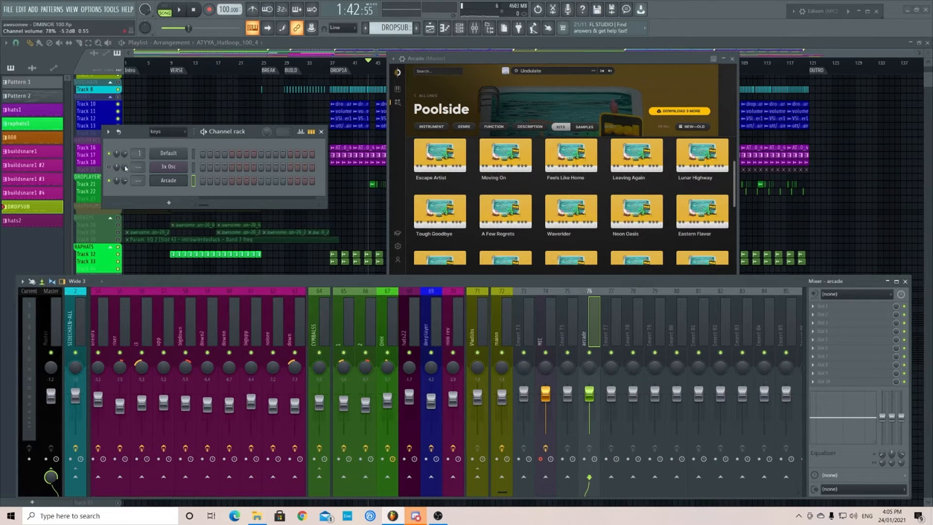
{"action": "mouse_move", "coordinate": [138, 181]}
{"action": "left_mouse_down"}
{"action": "mouse_move", "coordinate": [138, 151]}
{"action": "mouse_move", "coordinate": [138, 182]}
{"action": "left_mouse_up"}
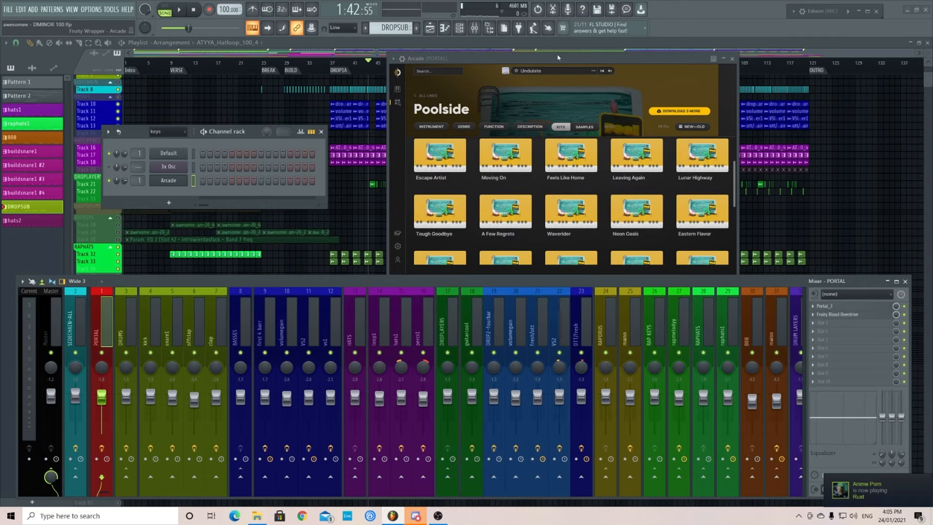
- Load a Poolside kit in Arcade, audition its sounds, and create a new empty pattern for it
{"action": "left_click_drag", "start_coordinate": [674, 58], "coordinate": [663, 54]}
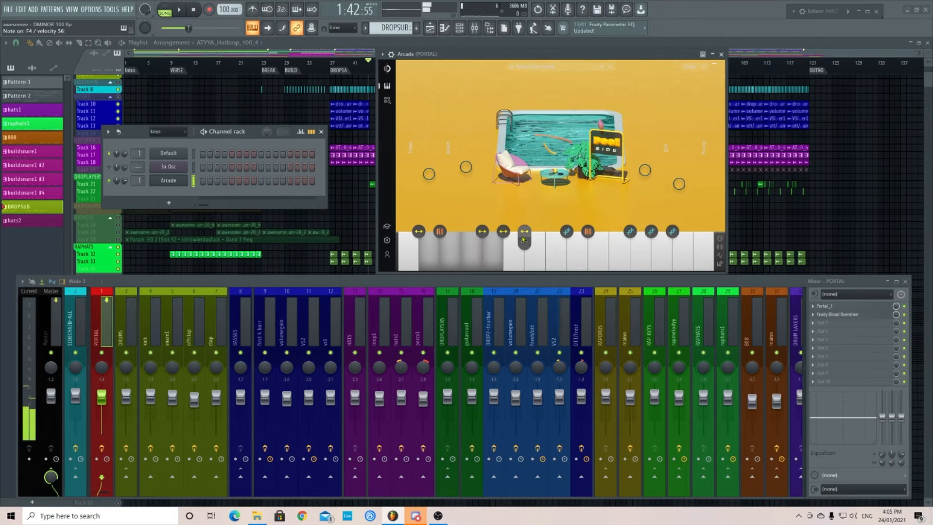
{"action": "right_click", "coordinate": [175, 183]}
{"action": "left_click", "coordinate": [199, 181]}
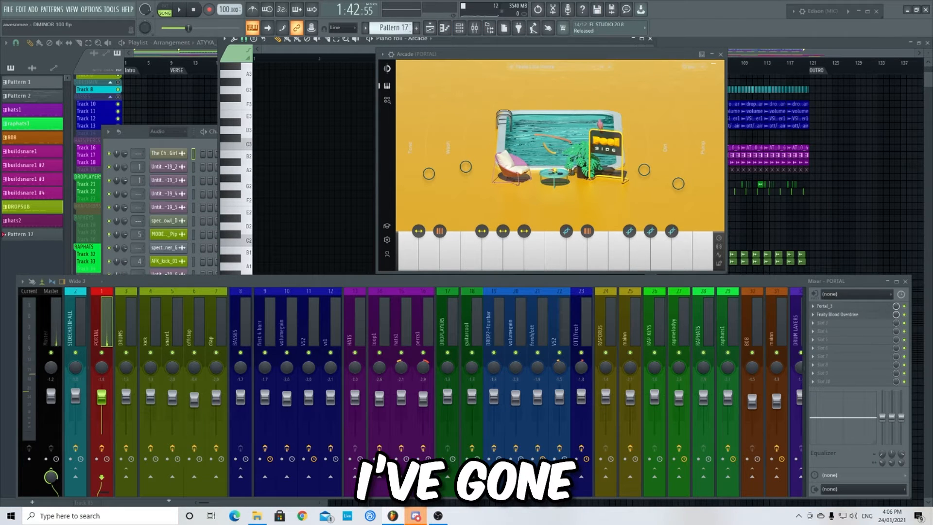
{"action": "key", "text": "F4"}
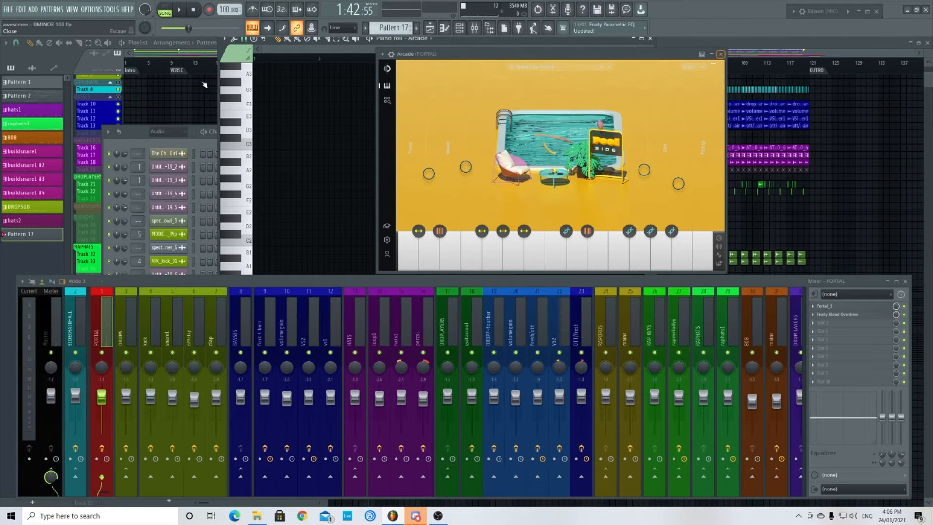
- Show the keys channels for the new pattern and open Arcade's piano roll
{"action": "left_click_drag", "start_coordinate": [129, 131], "coordinate": [95, 79]}
{"action": "left_click", "coordinate": [138, 134]}
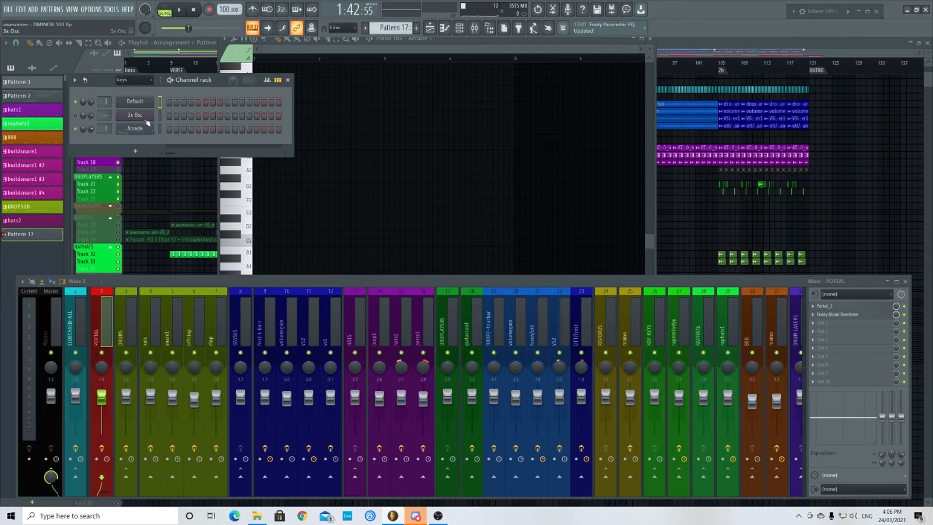
{"action": "right_click", "coordinate": [145, 128]}
{"action": "left_click", "coordinate": [189, 129]}
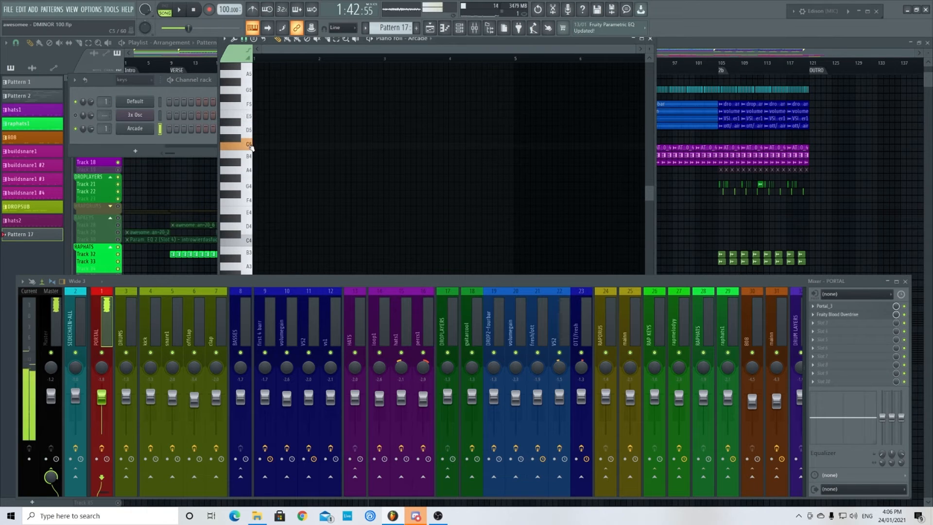
- Draw long overlapping C5, E5 and G5 notes from bar 1 and play the pattern
{"action": "left_click_drag", "start_coordinate": [263, 136], "coordinate": [258, 149]}
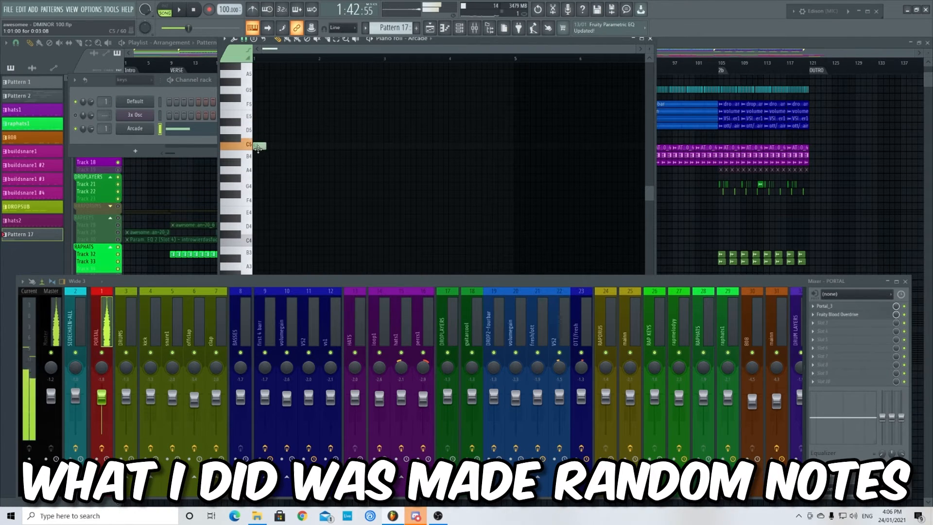
{"action": "left_click", "coordinate": [290, 121]}
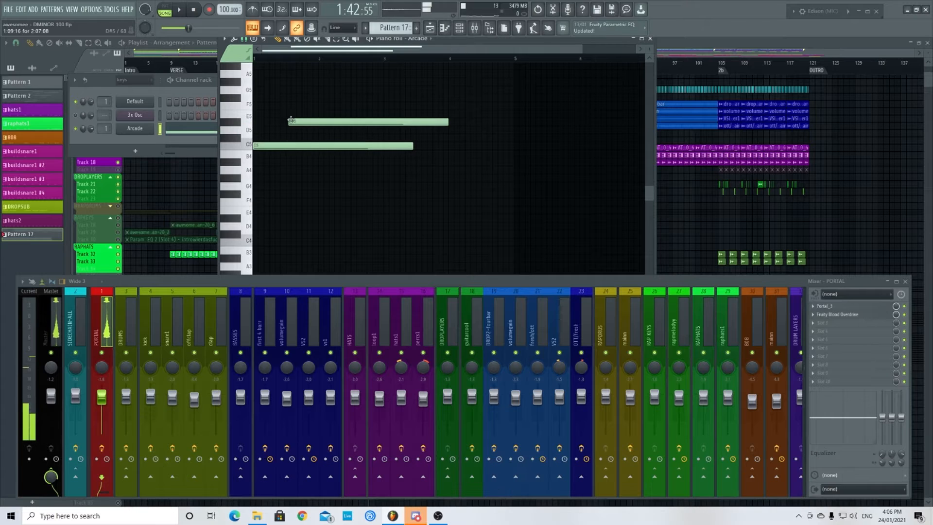
{"action": "left_click_drag", "start_coordinate": [299, 115], "coordinate": [300, 107]}
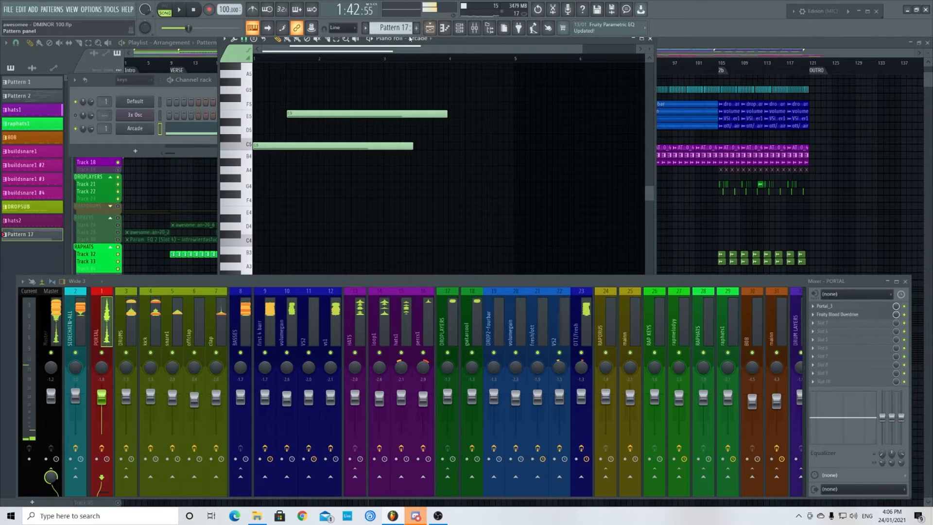
{"action": "scroll", "coordinate": [301, 145], "scroll_direction": "up", "scroll_amount": 2}
{"action": "scroll", "coordinate": [289, 161], "scroll_direction": "up", "scroll_amount": 2}
{"action": "scroll", "coordinate": [288, 160], "scroll_direction": "down", "scroll_amount": 1}
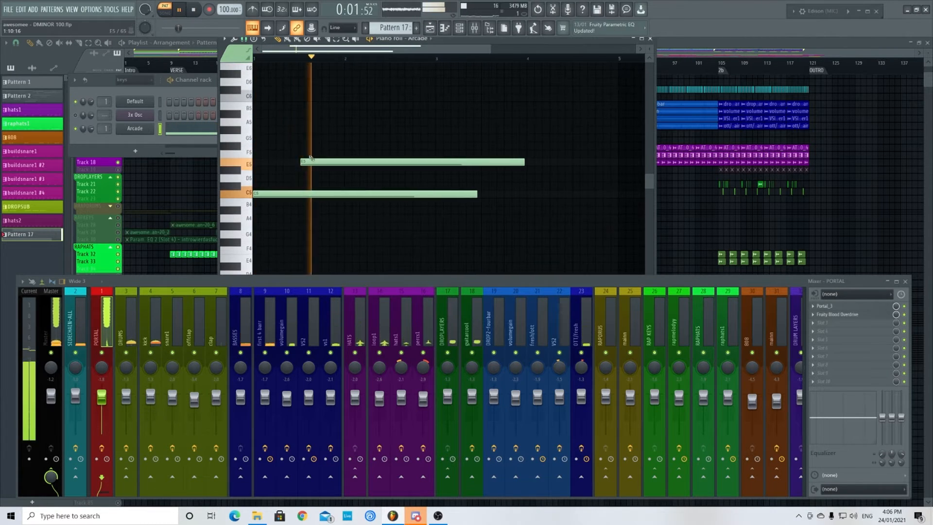
{"action": "left_click", "coordinate": [310, 138]}
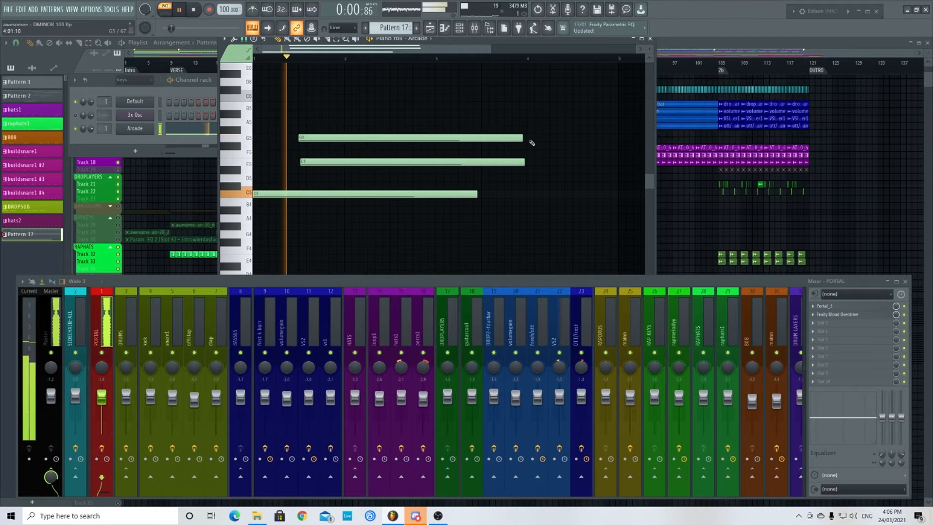
- Shorten the G5 and E5 notes to end in bar 2 and add a short B5 note in that bar
{"action": "left_click_drag", "start_coordinate": [524, 138], "coordinate": [359, 137]}
{"action": "left_click", "coordinate": [378, 114]}
{"action": "mouse_move", "coordinate": [389, 109]}
{"action": "left_mouse_down"}
{"action": "mouse_move", "coordinate": [389, 101]}
{"action": "mouse_move", "coordinate": [385, 109]}
{"action": "left_mouse_up"}
{"action": "left_click_drag", "start_coordinate": [522, 164], "coordinate": [387, 162]}
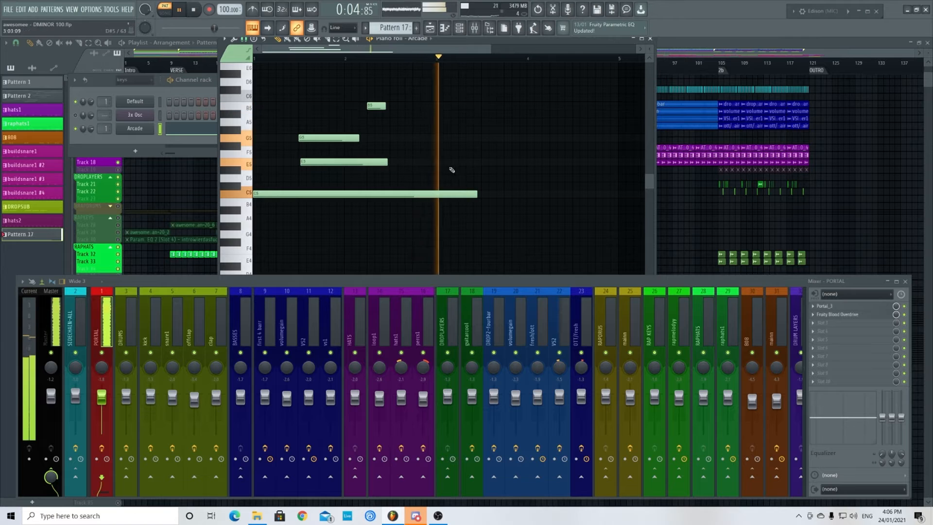
- Add very short D#5 and G5 notes around the start of bar 3
{"action": "left_click", "coordinate": [444, 169]}
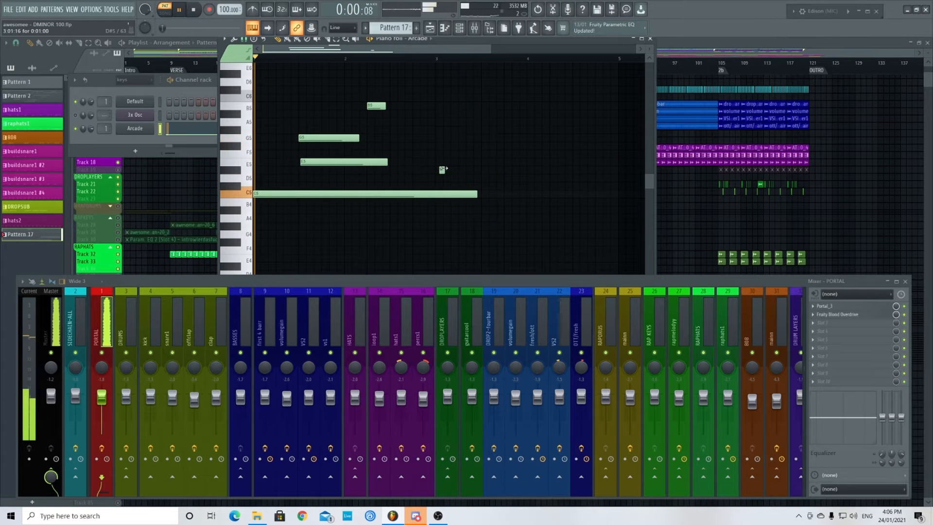
{"action": "left_click_drag", "start_coordinate": [441, 170], "coordinate": [434, 169]}
{"action": "left_click", "coordinate": [437, 138]}
- Shorten the C5 note to early bar 2, follow it with a long B4 note, and add a short B5 note in bar 3
{"action": "key", "text": "space"}
{"action": "left_click_drag", "start_coordinate": [474, 193], "coordinate": [386, 198]}
{"action": "key", "text": "space"}
{"action": "left_click", "coordinate": [381, 193]}
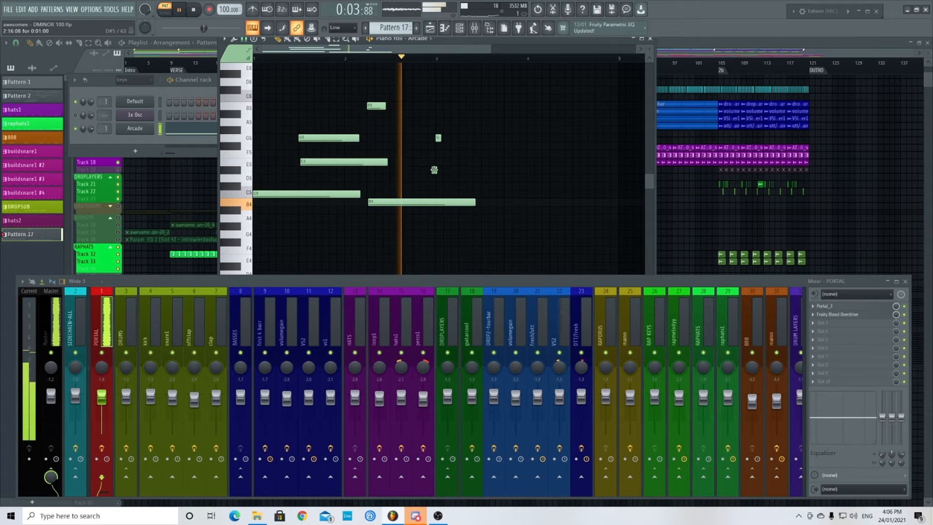
{"action": "left_click", "coordinate": [462, 106]}
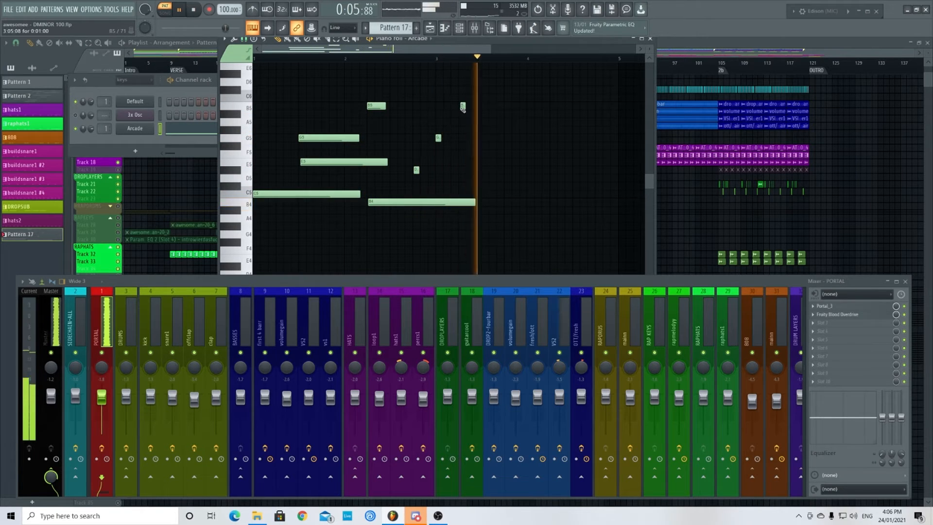
- Lengthen the bar 3 B5 note to the end of bar 4 and add short A5, C6 and C#5 notes in bars 3 and 4
{"action": "key", "text": "space"}
{"action": "left_click_drag", "start_coordinate": [465, 106], "coordinate": [549, 112]}
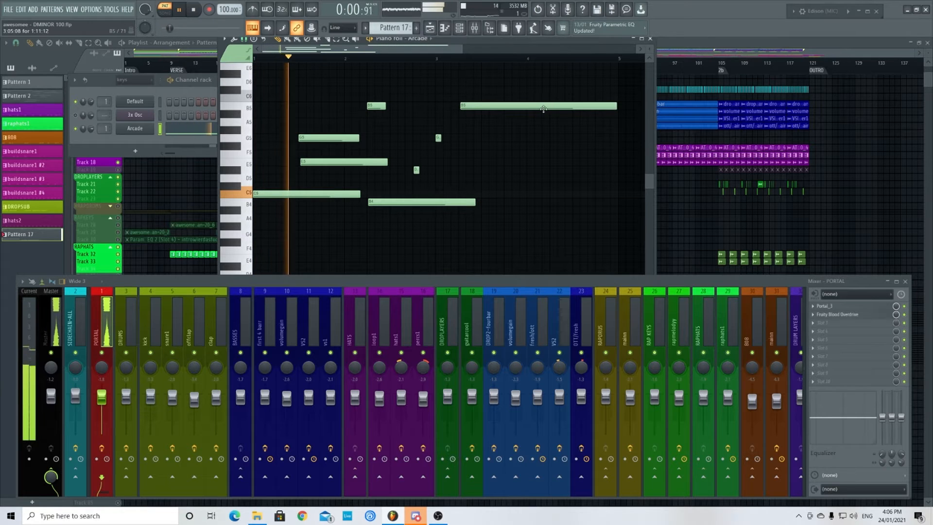
{"action": "scroll", "coordinate": [482, 122], "scroll_direction": "down", "scroll_amount": 2, "text": "ctrl"}
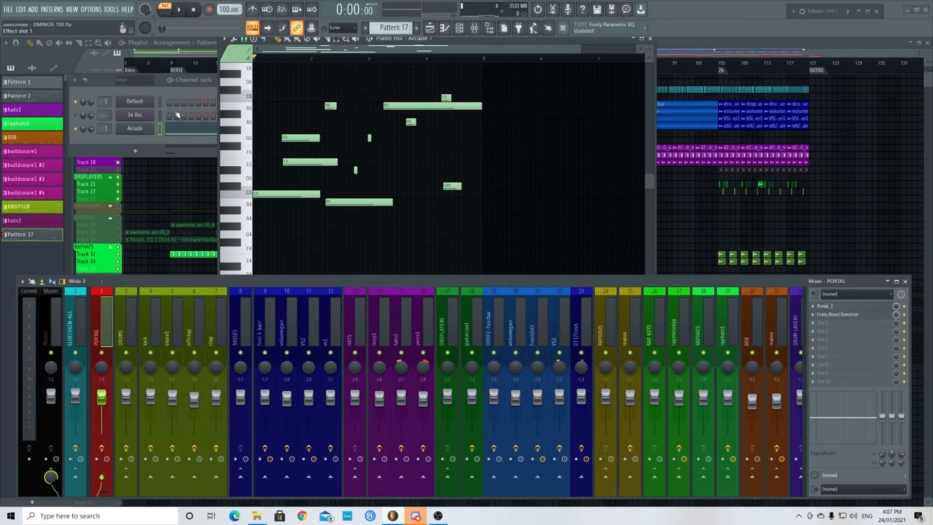
- Open the Portal effect, play the pattern through its Reverse Fuzz preset and move the XY control to about 16 and 46
{"action": "left_click_drag", "start_coordinate": [535, 216], "coordinate": [478, 107]}
{"action": "key", "text": "space"}
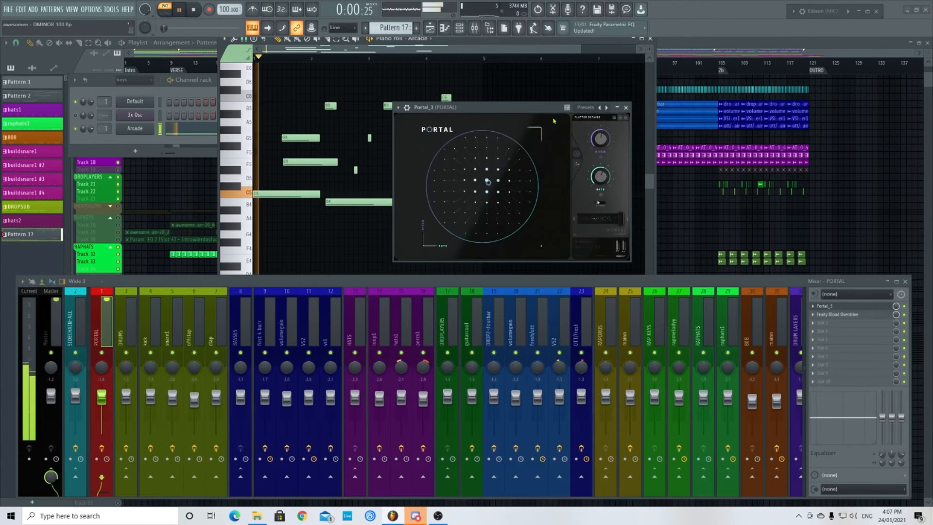
{"action": "left_click", "coordinate": [626, 118]}
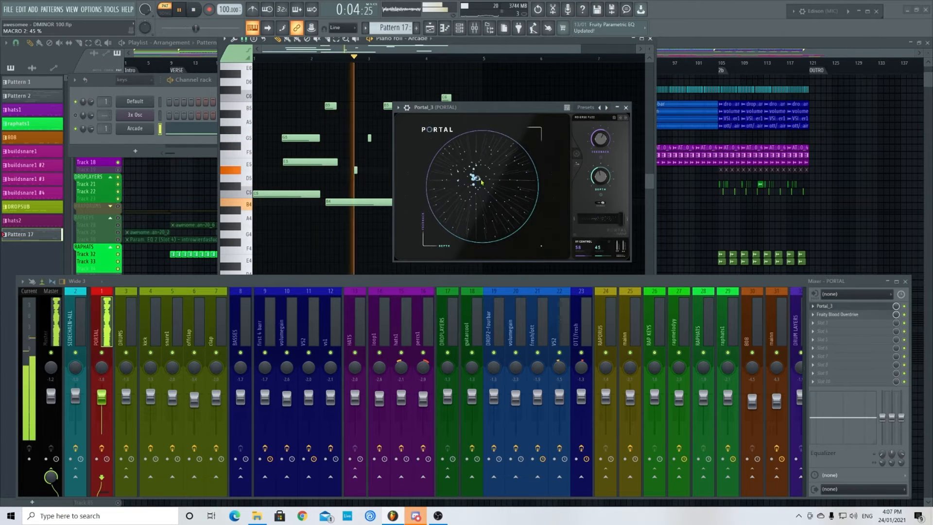
{"action": "left_click_drag", "start_coordinate": [476, 184], "coordinate": [500, 211]}
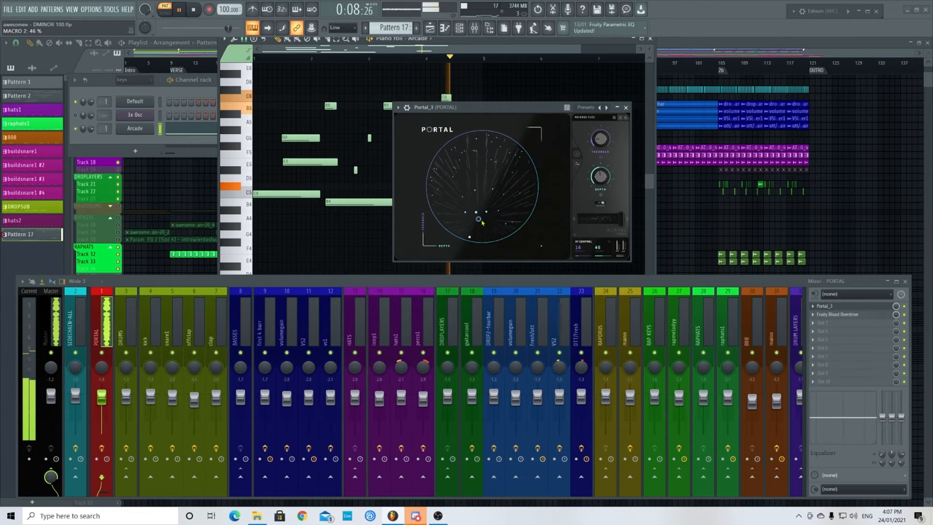
- Load Portal's Bounce Detuner preset, set its XY control to about 90 and 100, and move the plugin window clear of the notes
{"action": "left_click", "coordinate": [625, 119]}
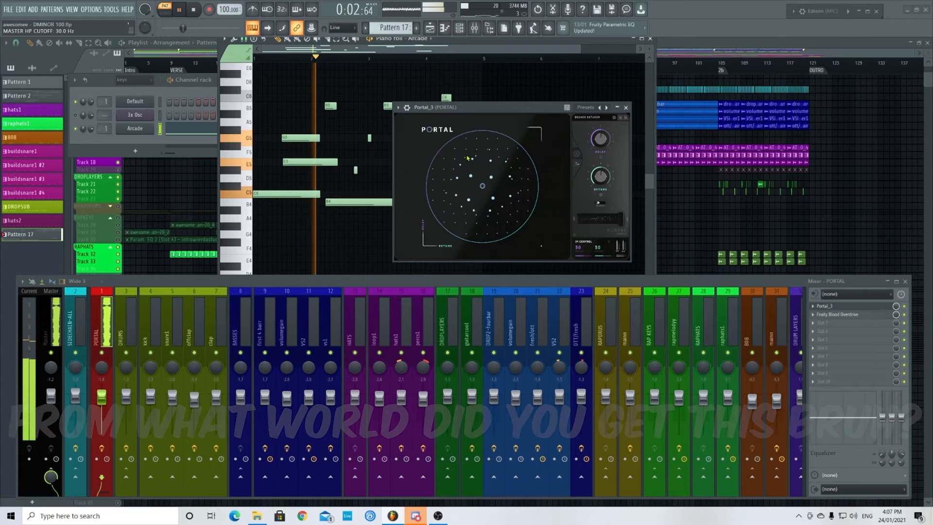
{"action": "left_click_drag", "start_coordinate": [483, 187], "coordinate": [523, 159]}
{"action": "left_click_drag", "start_coordinate": [510, 106], "coordinate": [612, 95]}
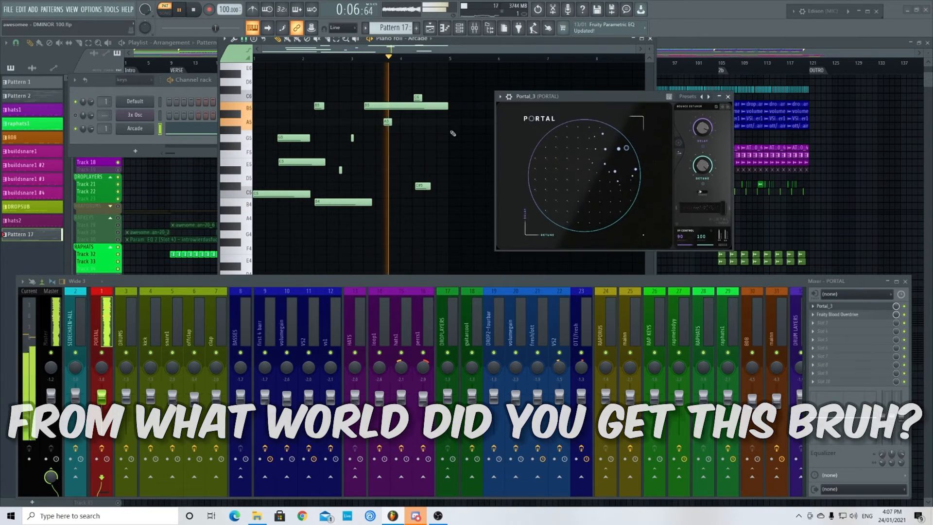
- Shorten the B4 note to stay within bar 2 and add short F#5, D5 and G4 notes in bar 3 during playback
{"action": "scroll", "coordinate": [349, 137], "scroll_direction": "up", "scroll_amount": 4}
{"action": "key", "text": "space"}
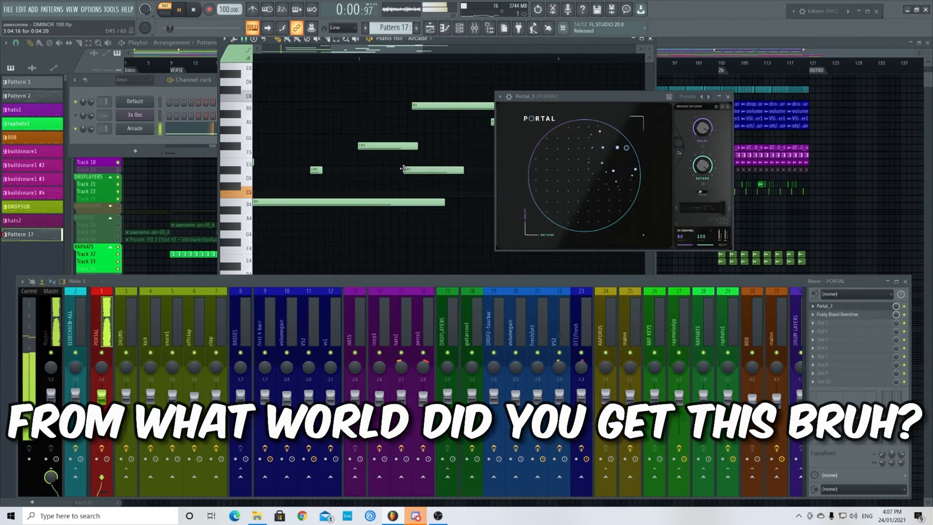
{"action": "left_click_drag", "start_coordinate": [403, 169], "coordinate": [406, 177]}
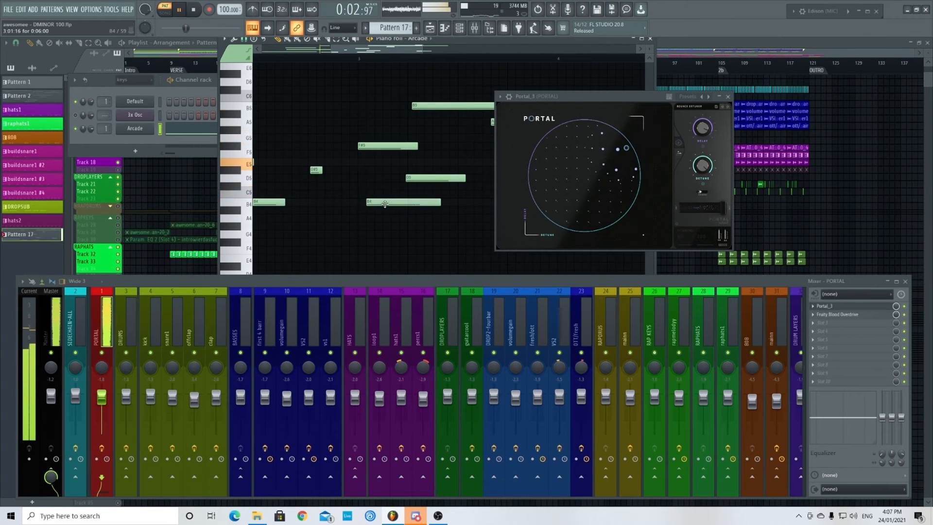
{"action": "left_click_drag", "start_coordinate": [379, 225], "coordinate": [379, 235]}
{"action": "scroll", "coordinate": [350, 209], "scroll_direction": "down", "scroll_amount": 3}
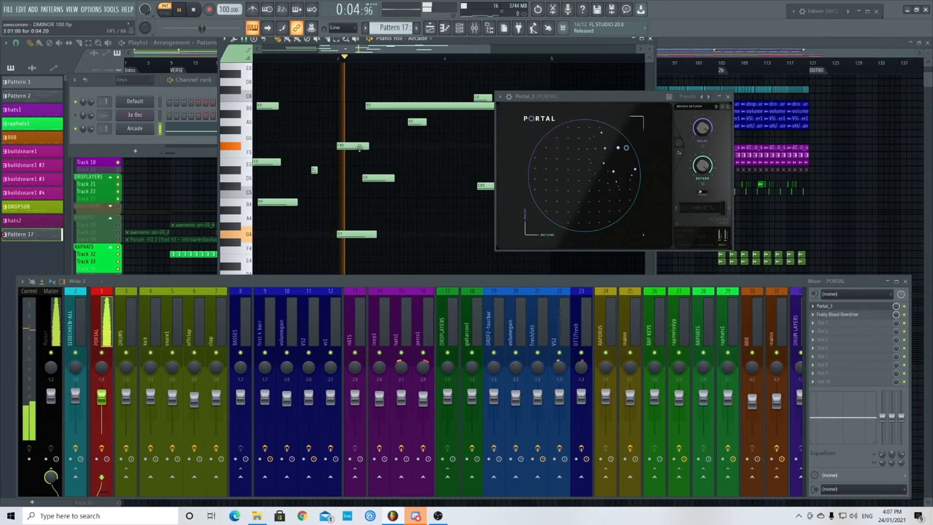
{"action": "scroll", "coordinate": [452, 162], "scroll_direction": "down", "scroll_amount": 2}
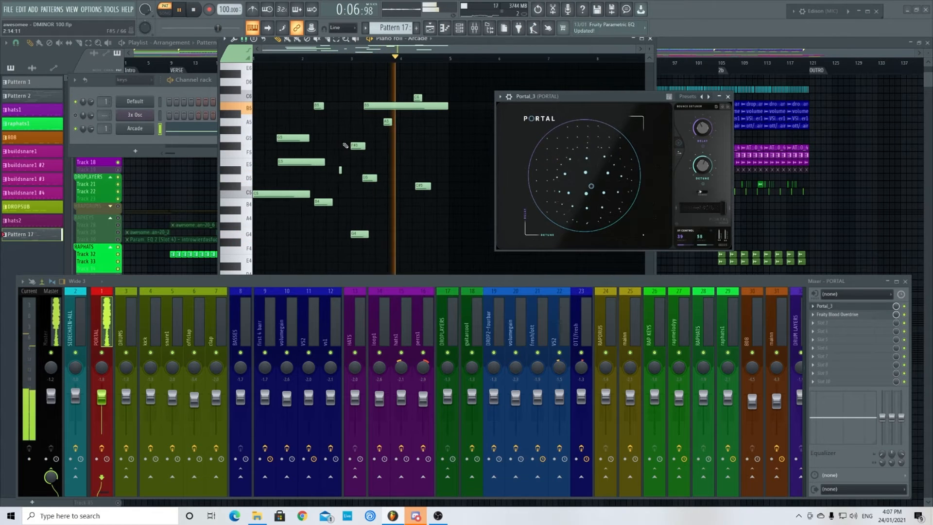
- Switch Portal to the next preset and move its XY control to about 92 and 0 during playback
{"action": "left_click", "coordinate": [504, 159]}
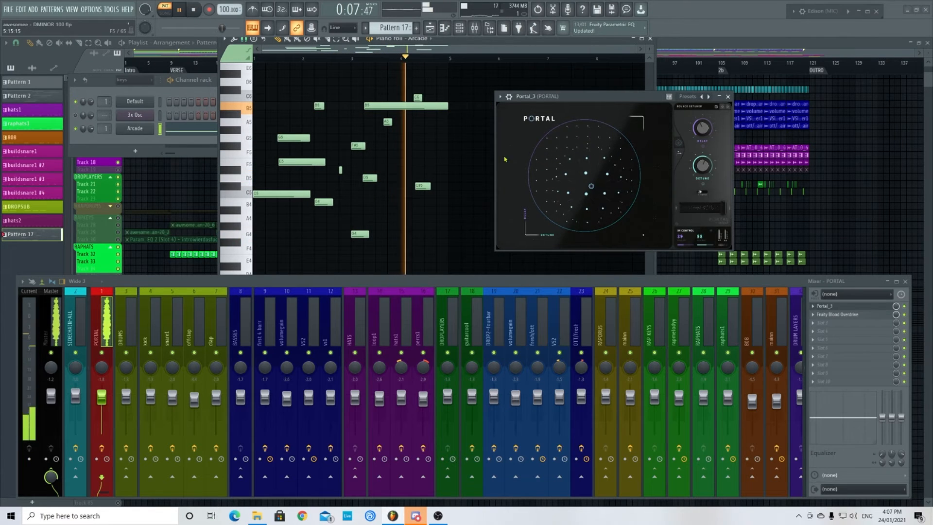
{"action": "left_click", "coordinate": [728, 107]}
{"action": "left_click_drag", "start_coordinate": [576, 176], "coordinate": [525, 140]}
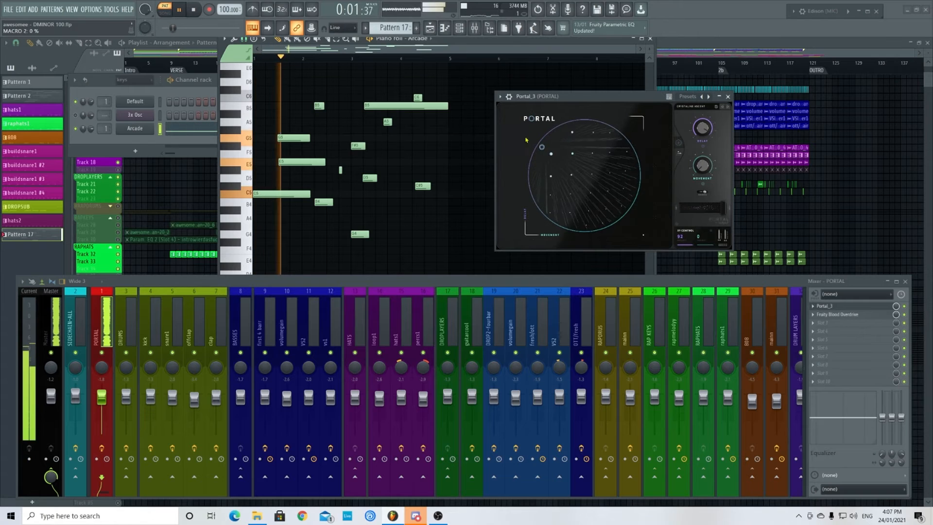